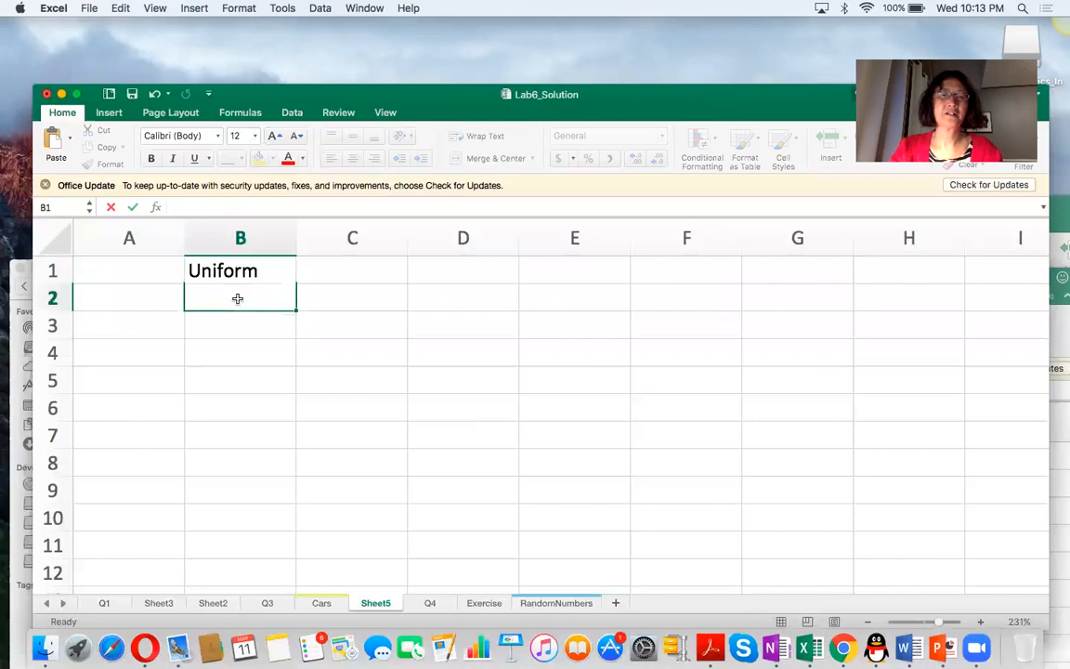
Enter the formula =RAND()*(70-10)+10 in cell B2 to produce a uniform random number between 10 and 70.
text(=)
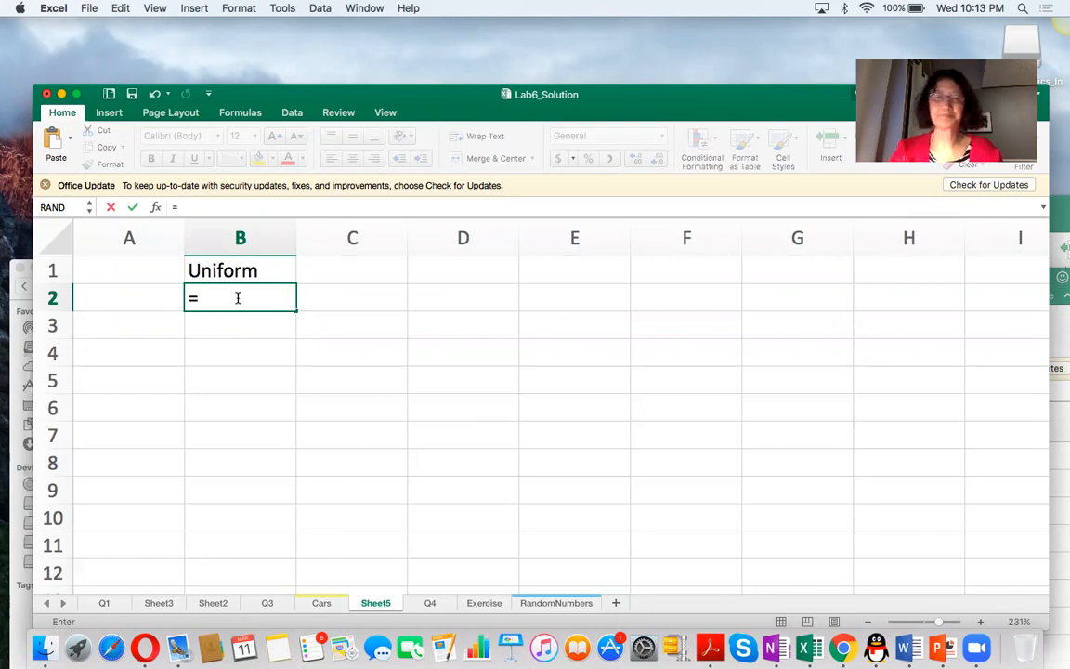
text(rand)
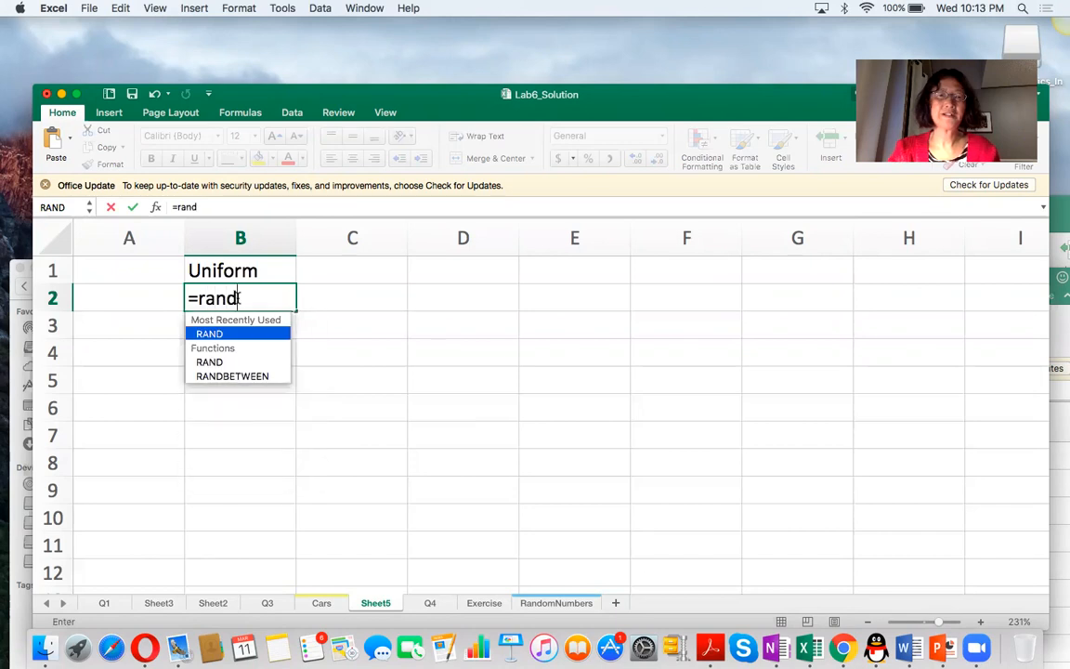
text(())
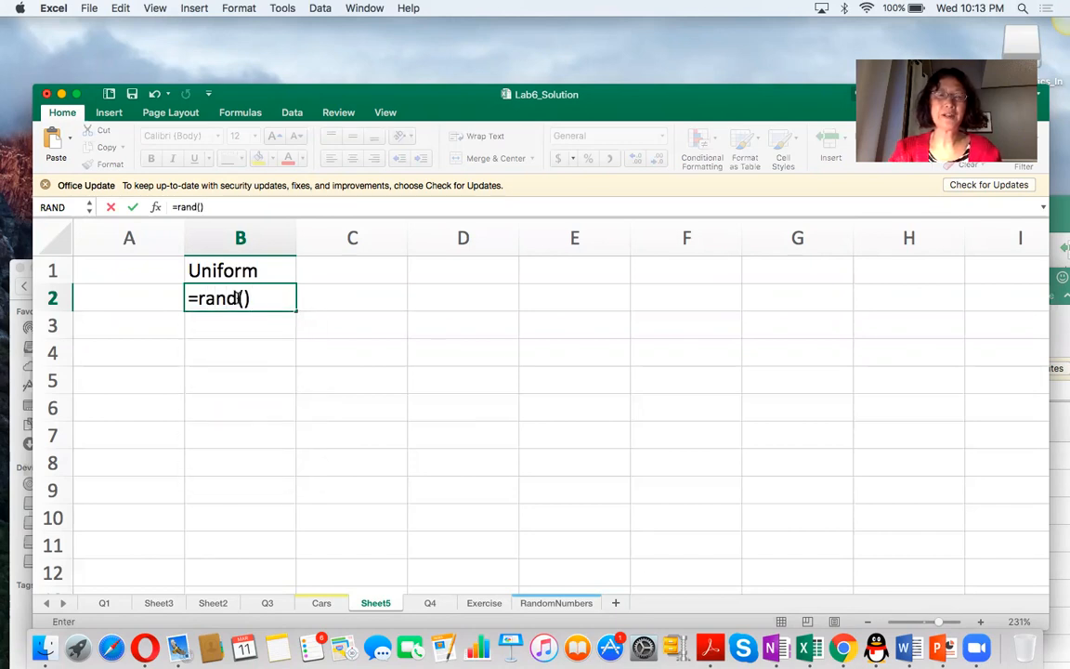
text(*(70-10)+10)
key(Return)
Fill the random number formula from B2 down to B51 to get 50 uniform values.
click(236, 298)
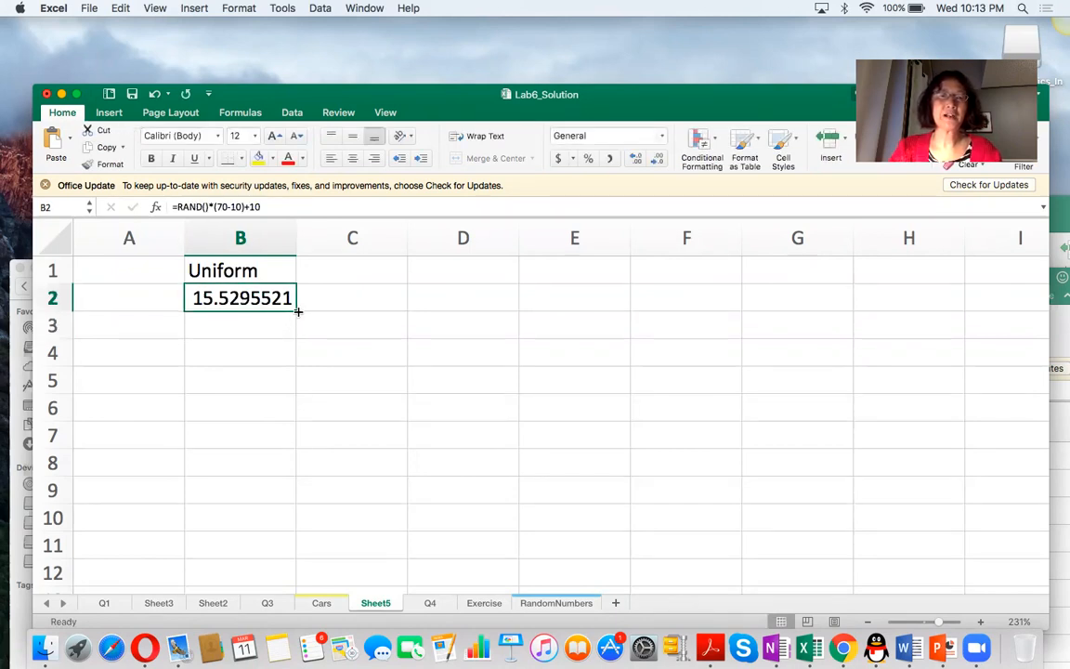
drag(294, 311, 297, 574)
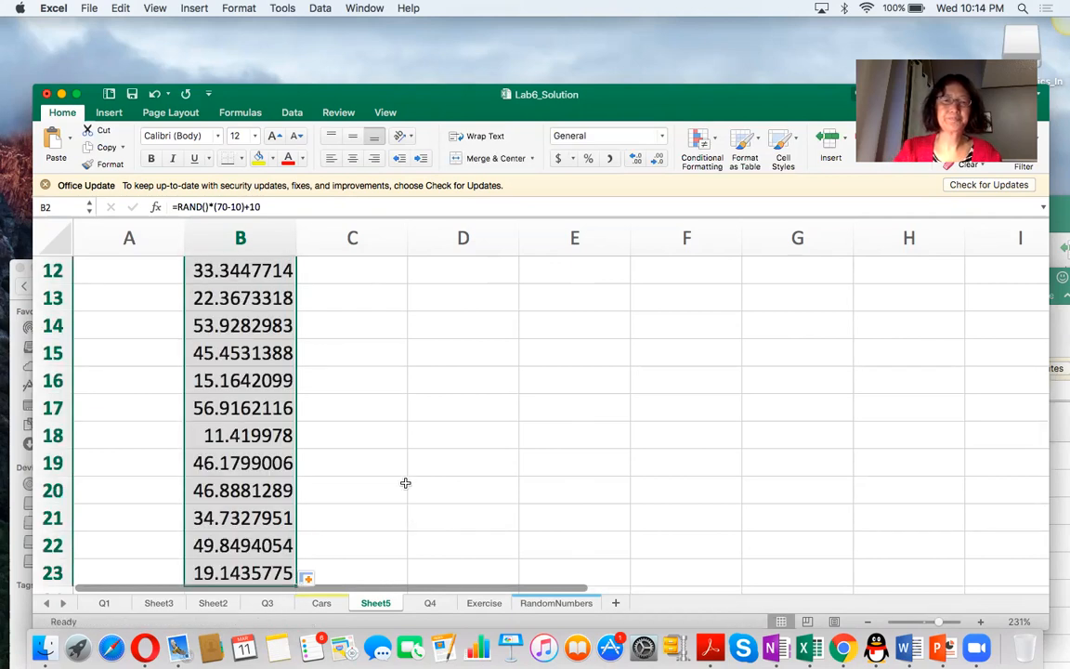
scroll(342, 419, down, 3)
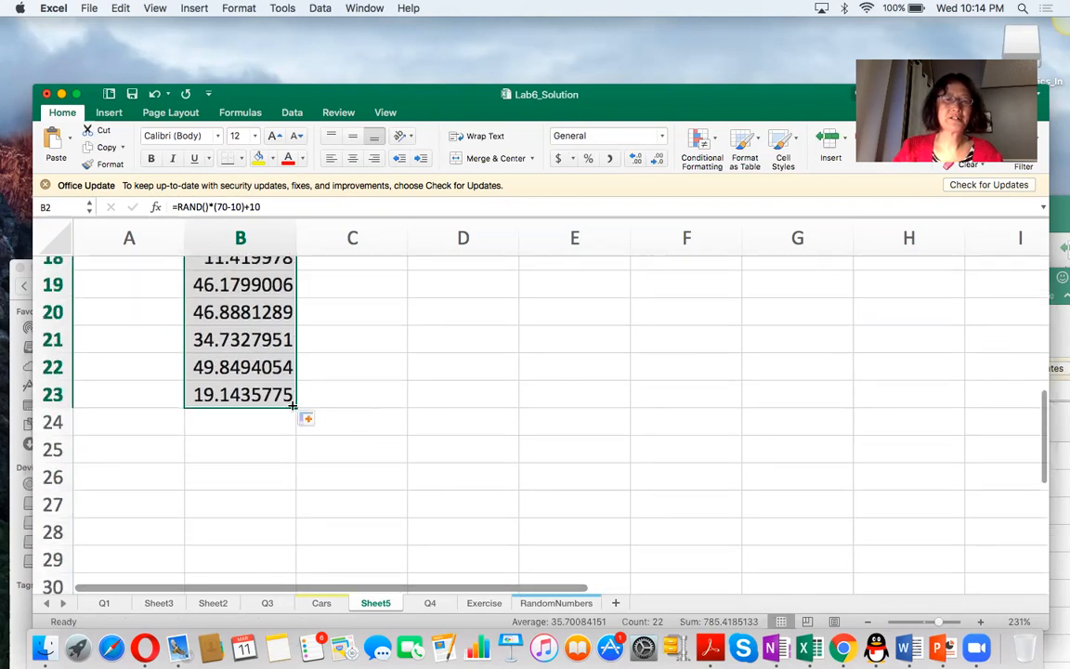
drag(293, 406, 258, 564)
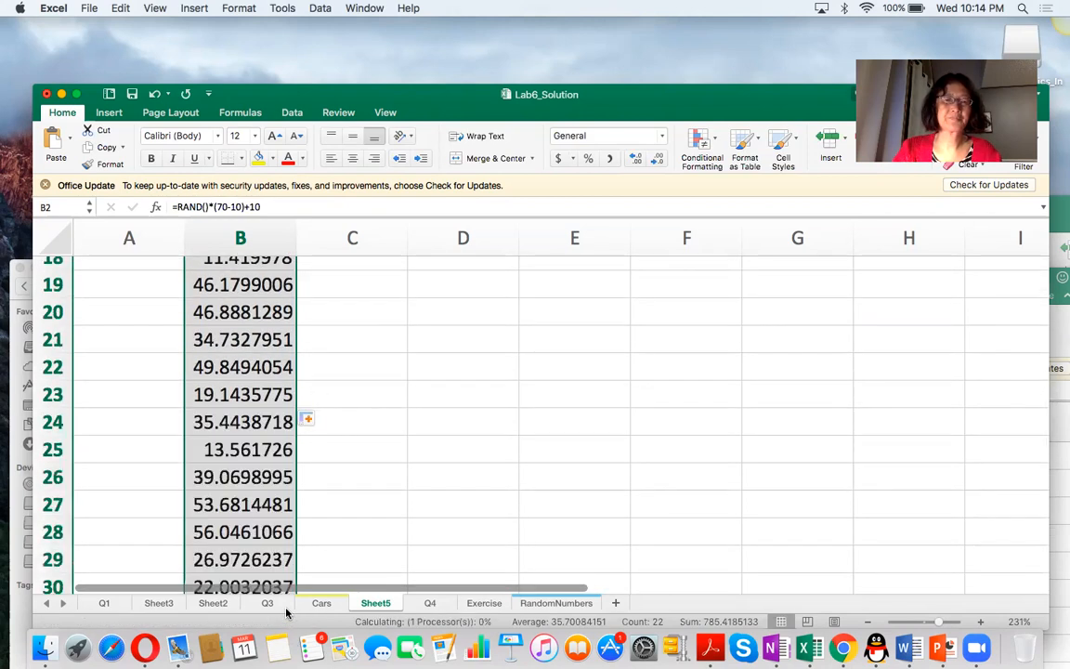
scroll(335, 511, down, 5)
scroll(335, 509, up, 2)
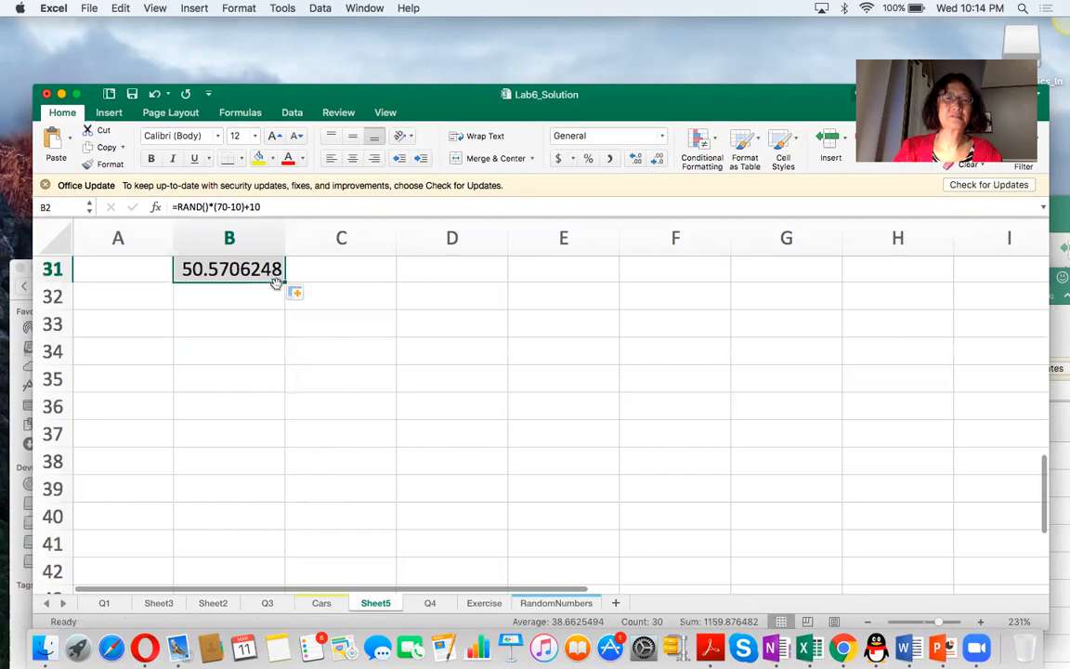
drag(284, 283, 279, 569)
scroll(299, 555, down, 3)
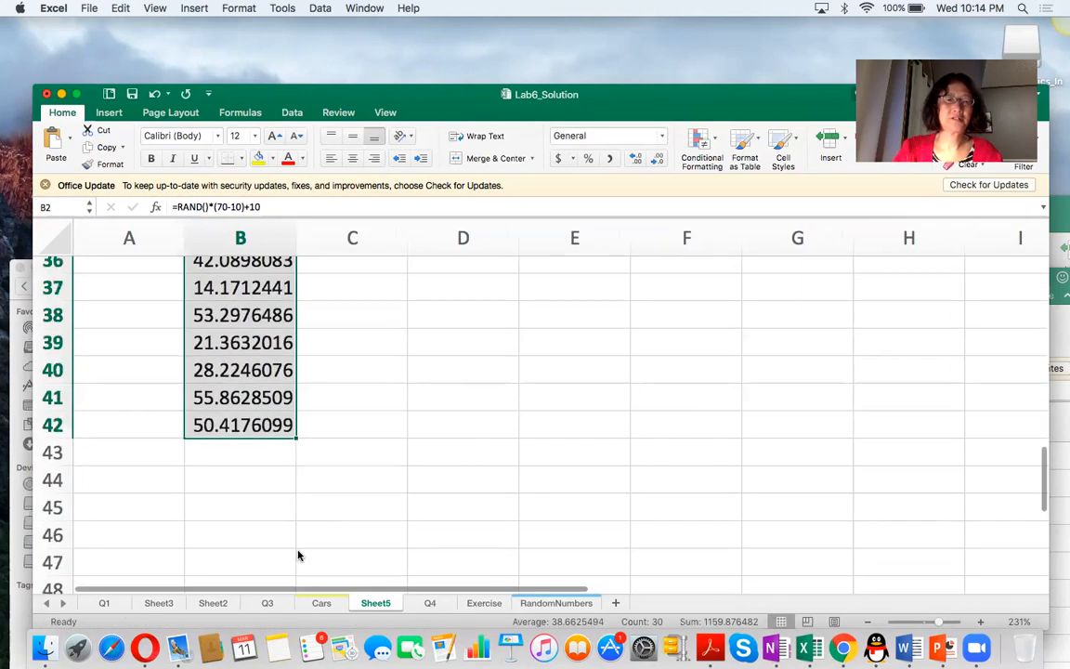
drag(296, 437, 288, 595)
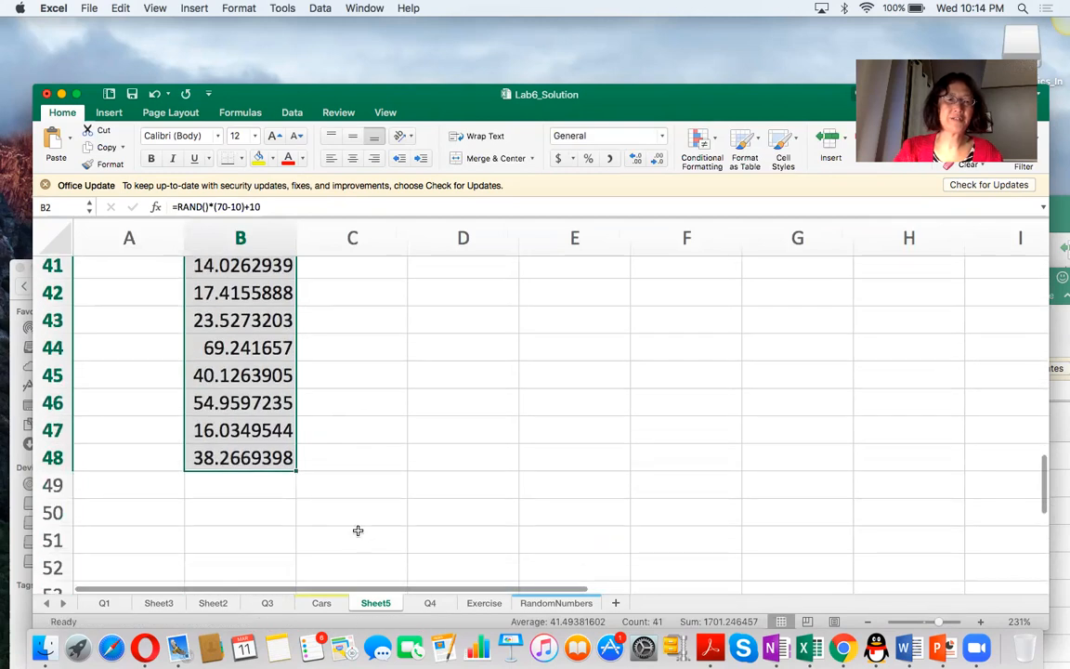
drag(296, 474, 289, 539)
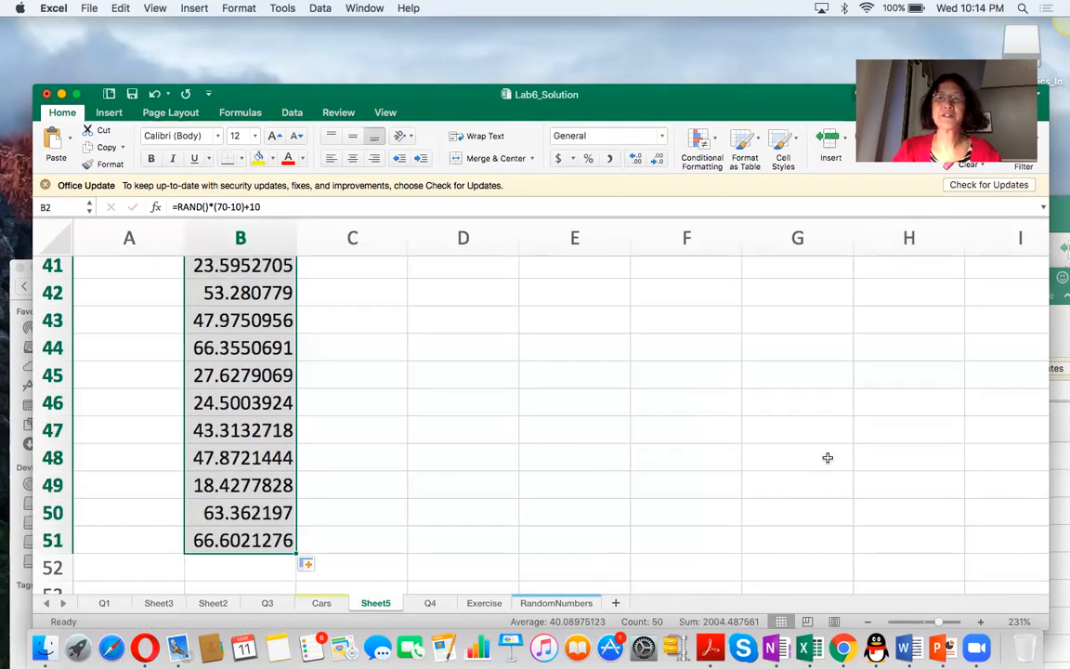
scroll(858, 388, up, 15)
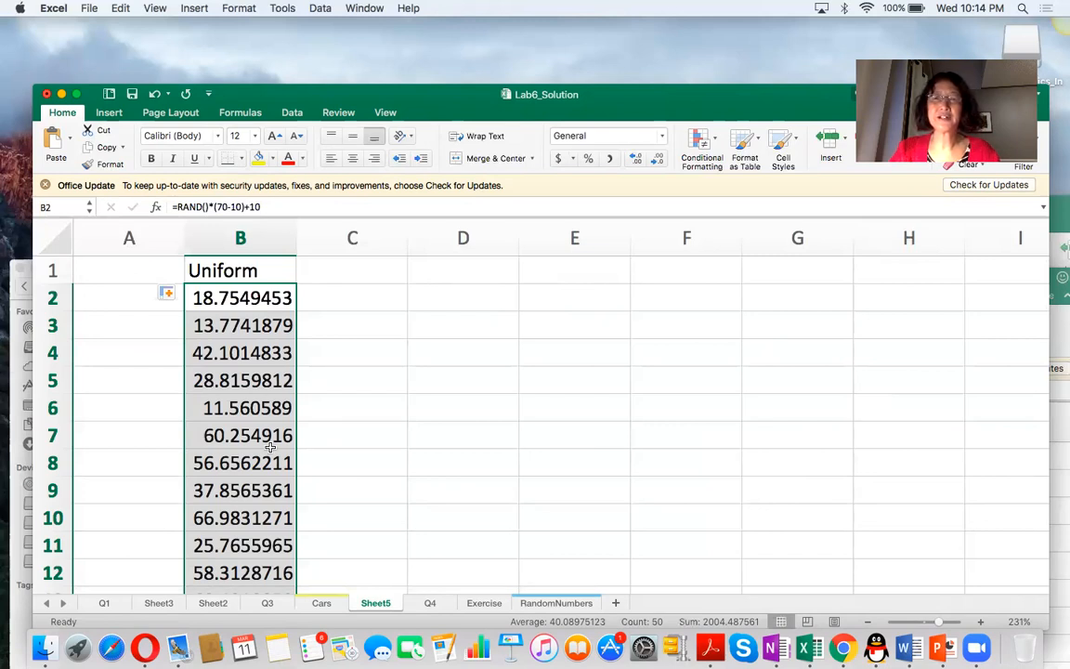
Enter the heading "generation" in cell C1.
click(350, 271)
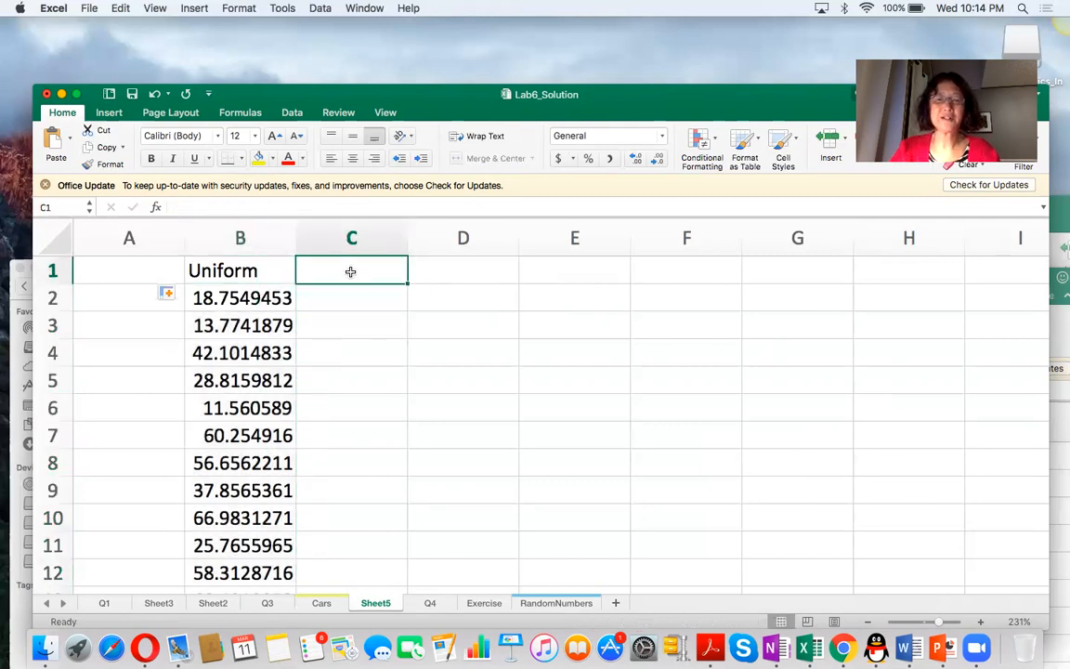
text(generation)
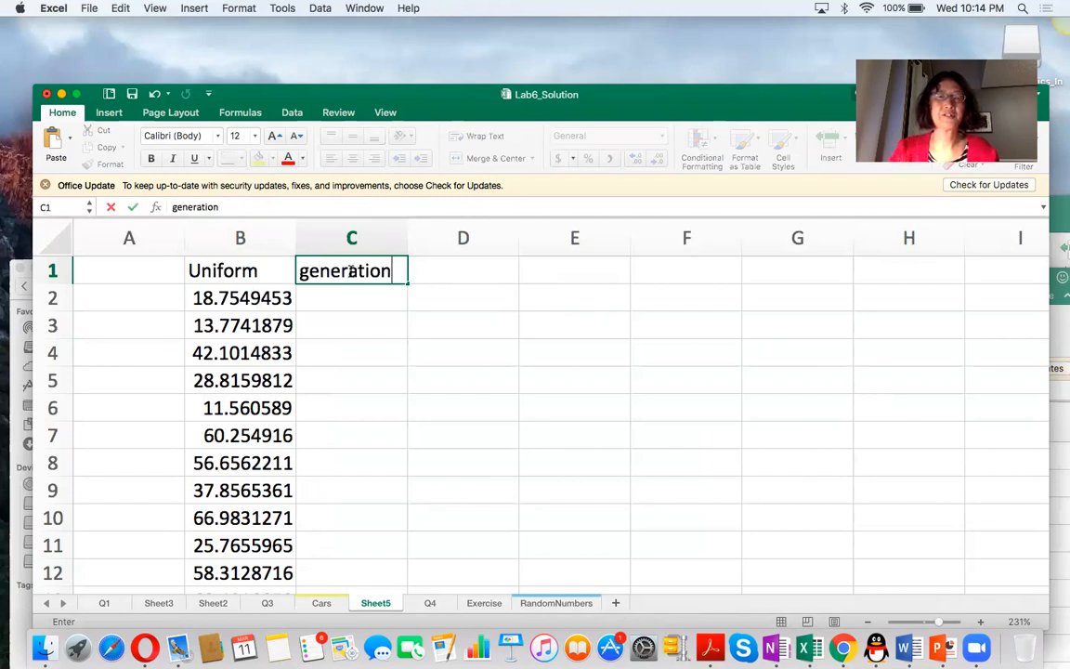
click(392, 292)
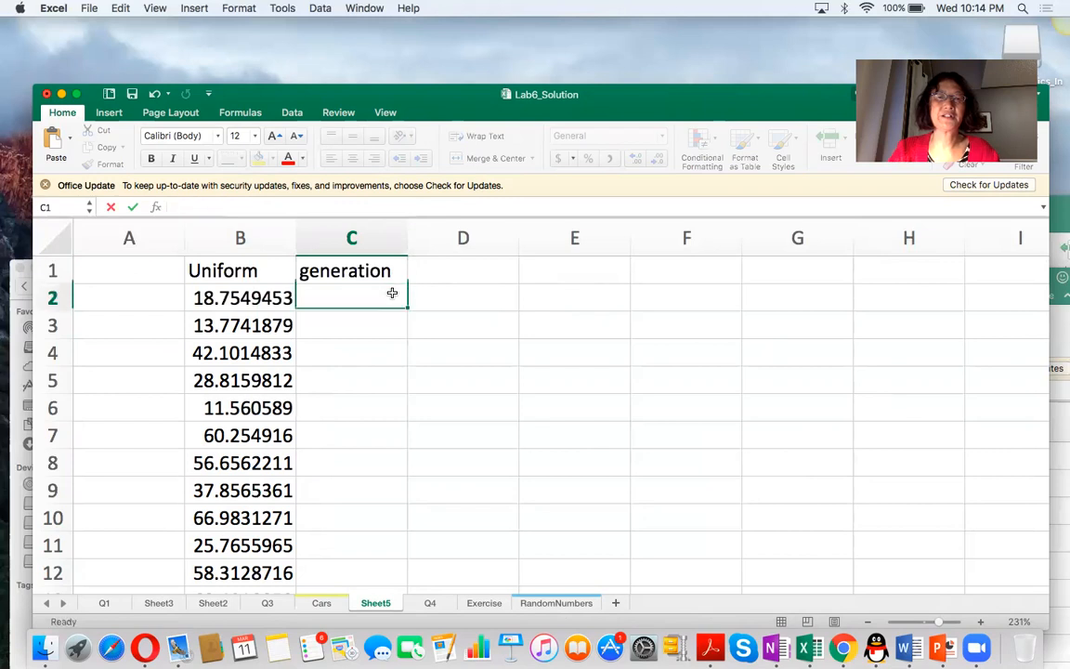
Open the Random Number Generation tool of the Data Analysis add-in.
click(292, 112)
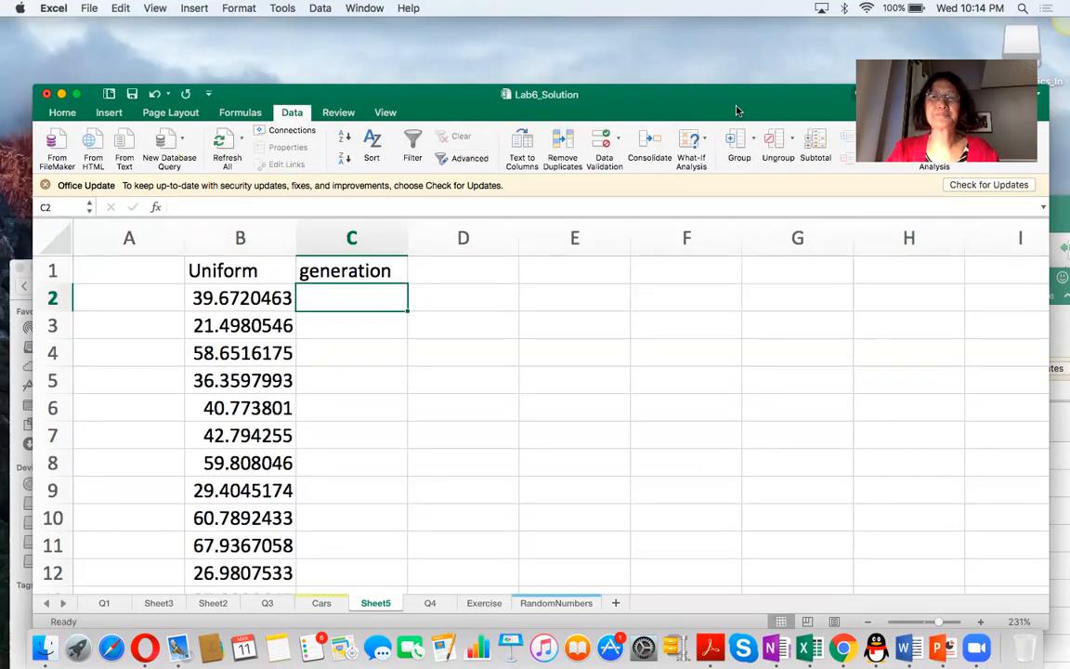
drag(663, 95, 616, 143)
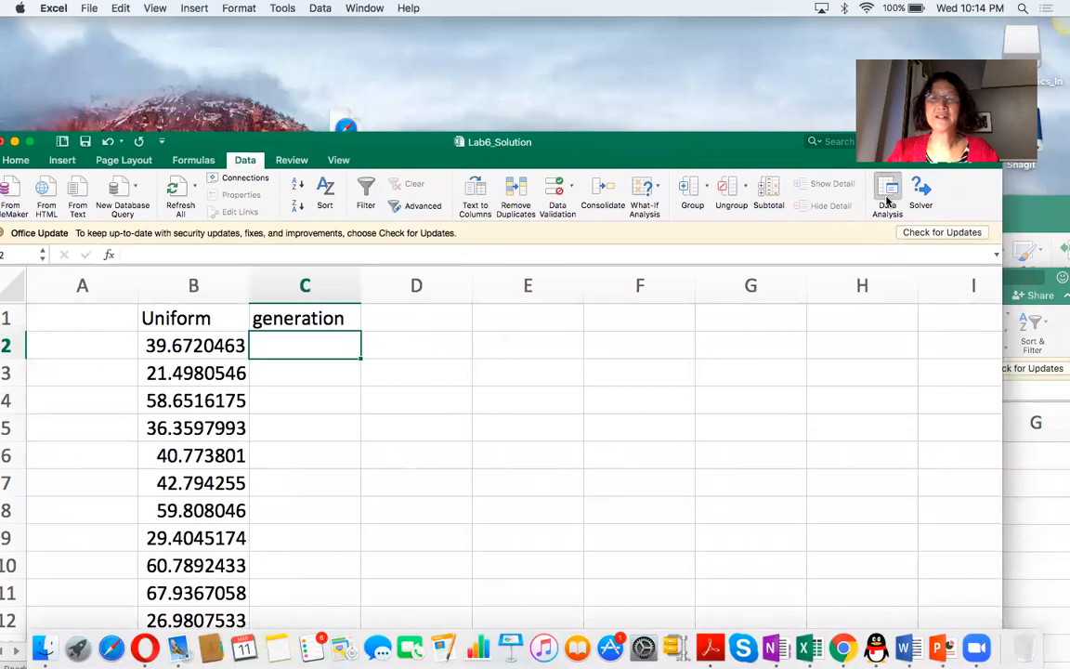
click(889, 201)
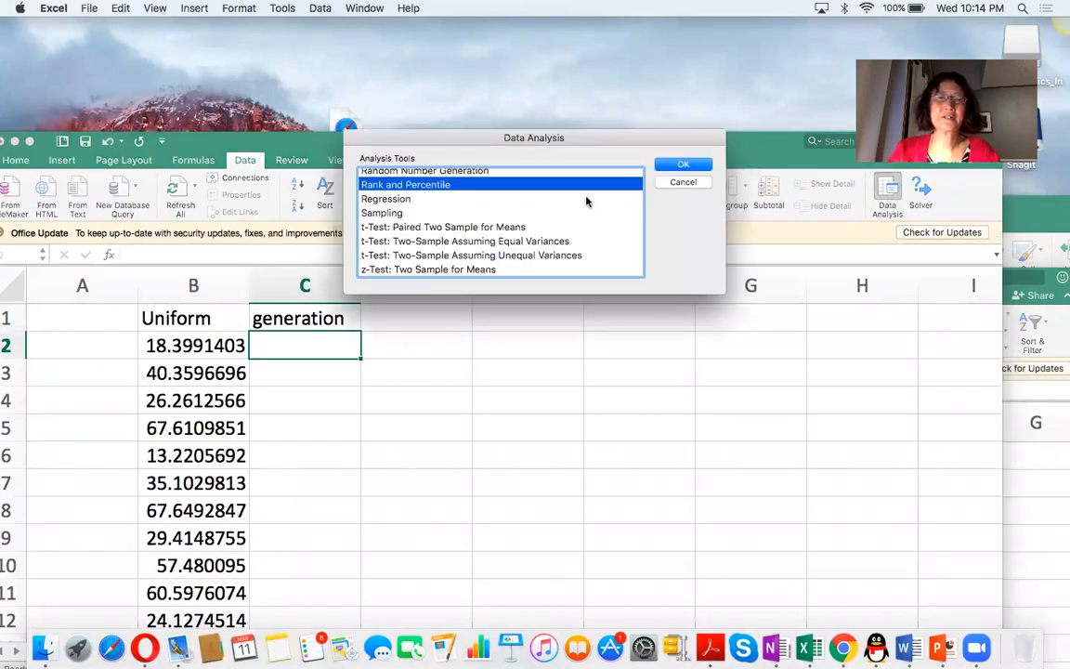
scroll(566, 214, up, 3)
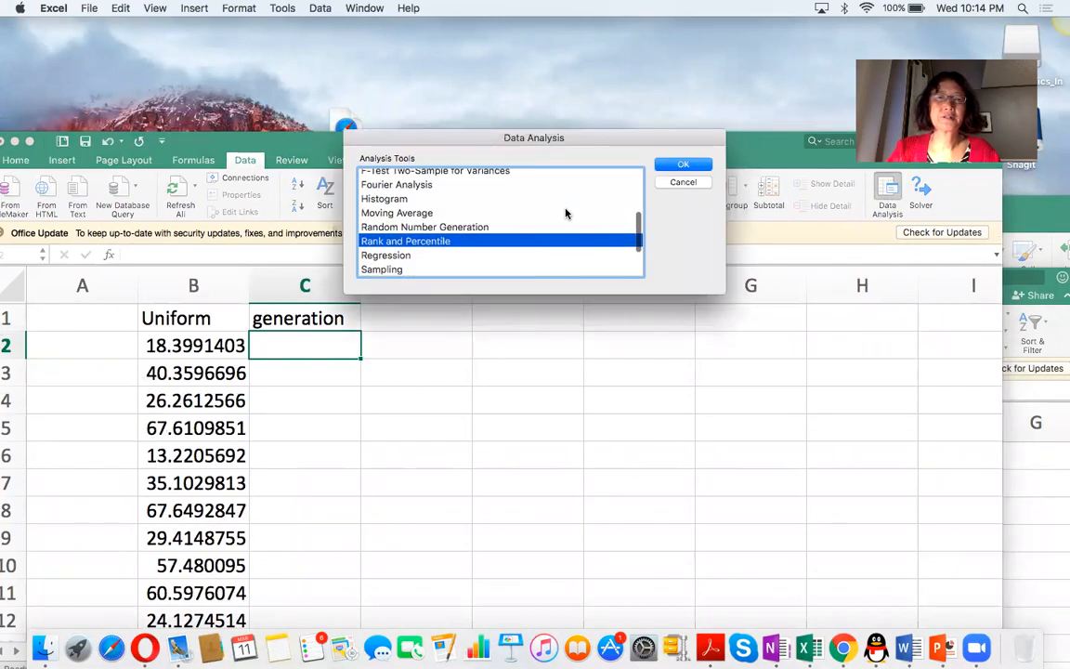
click(471, 227)
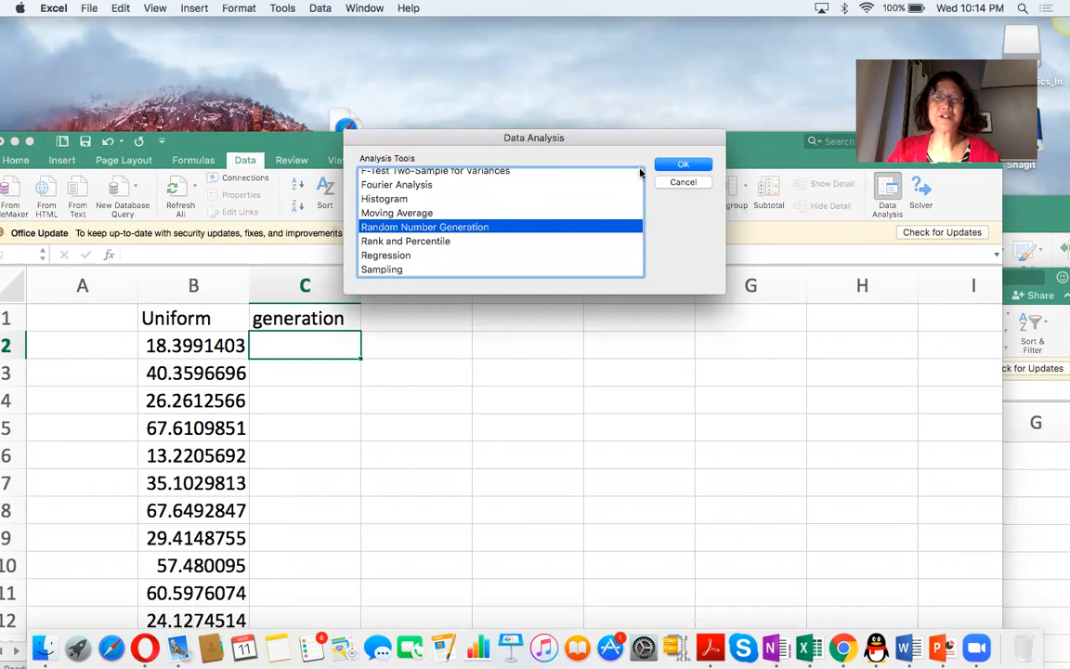
click(681, 166)
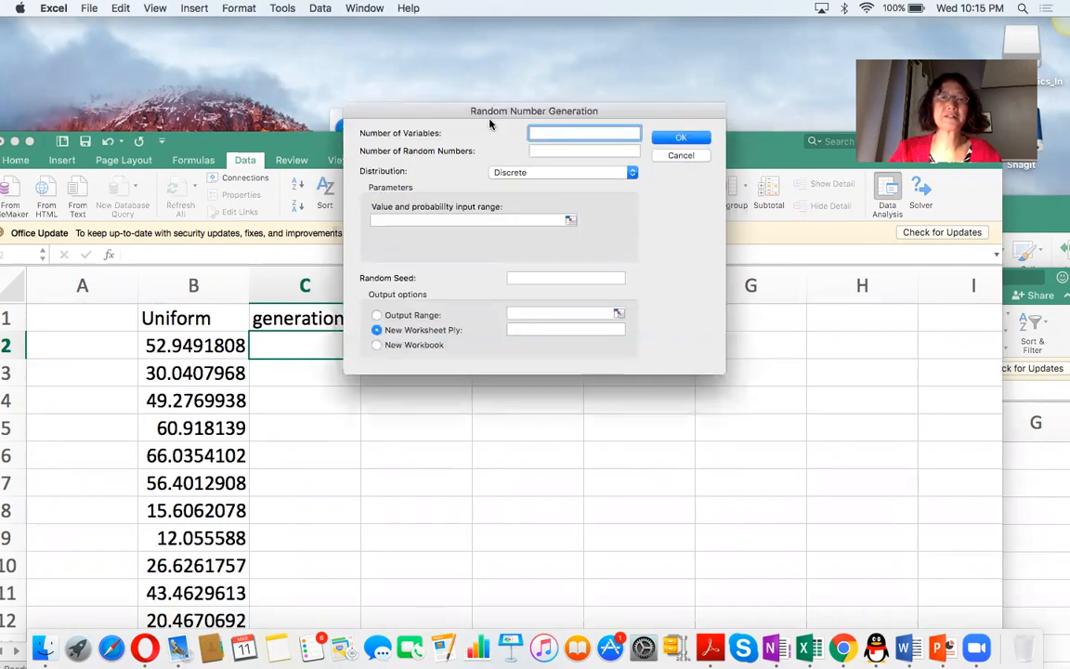
Set the generator to 1 variable and 50 random numbers with a Uniform distribution.
drag(430, 108, 540, 233)
text(1)
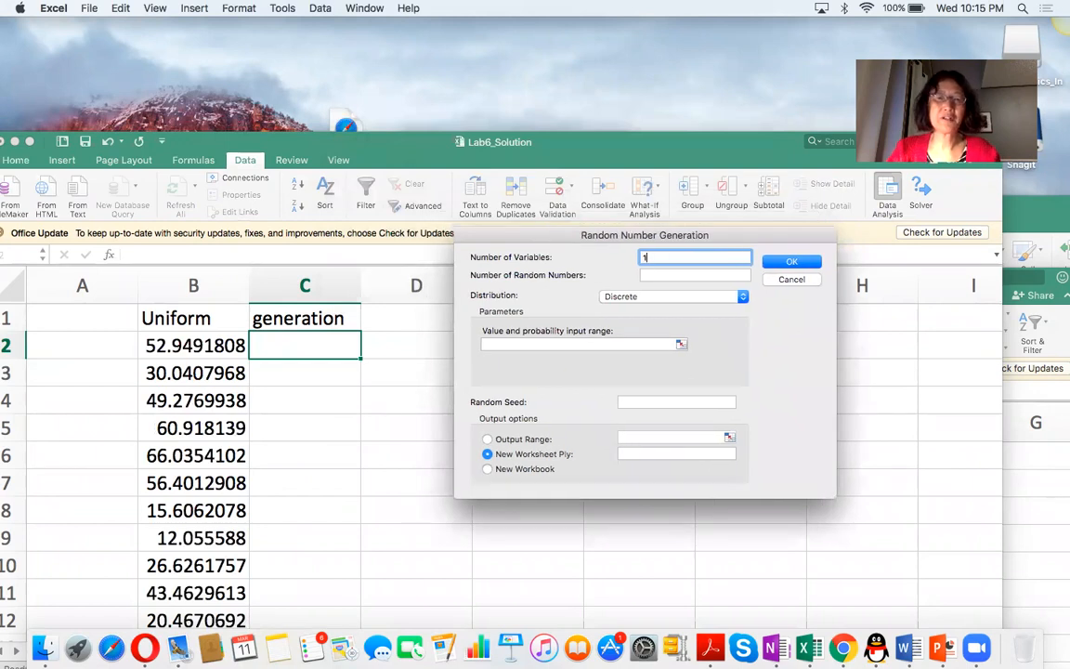
click(654, 274)
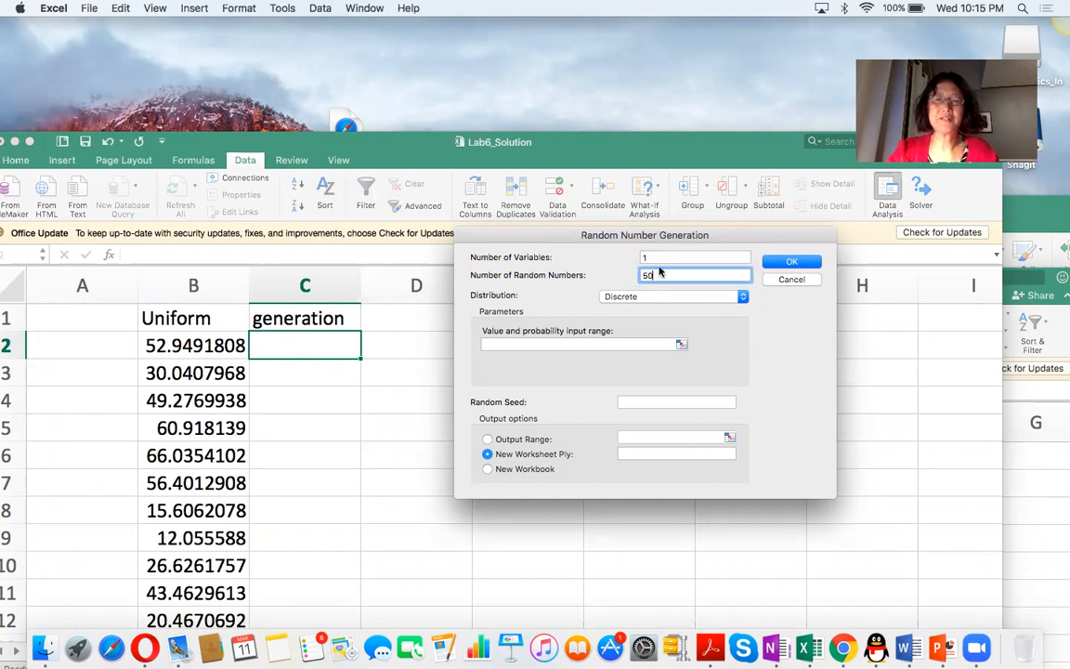
click(665, 295)
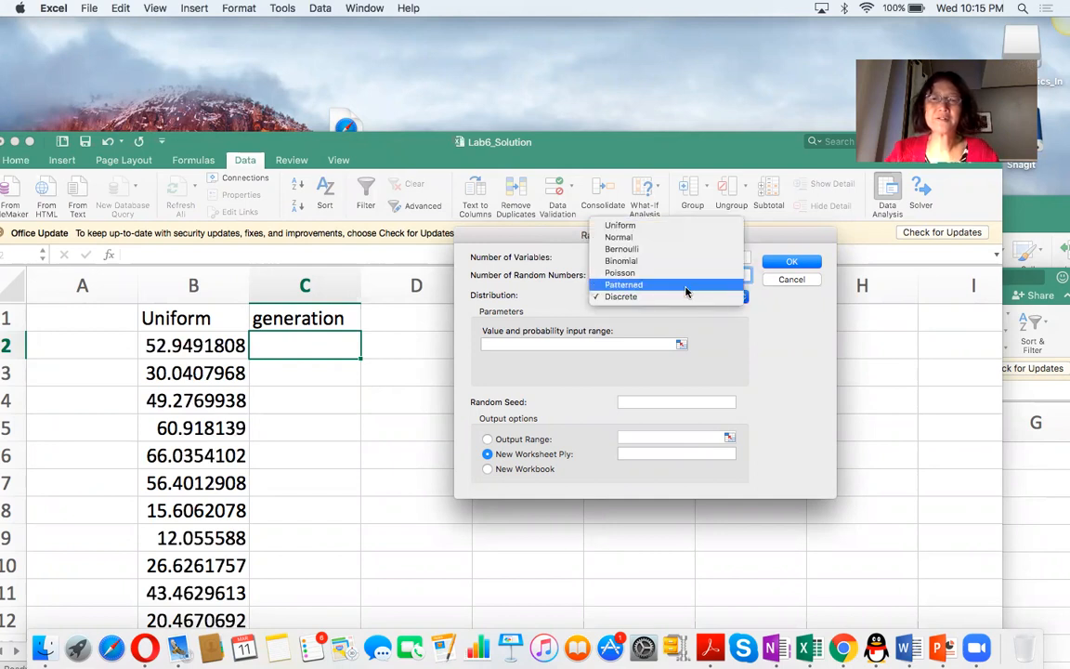
click(642, 227)
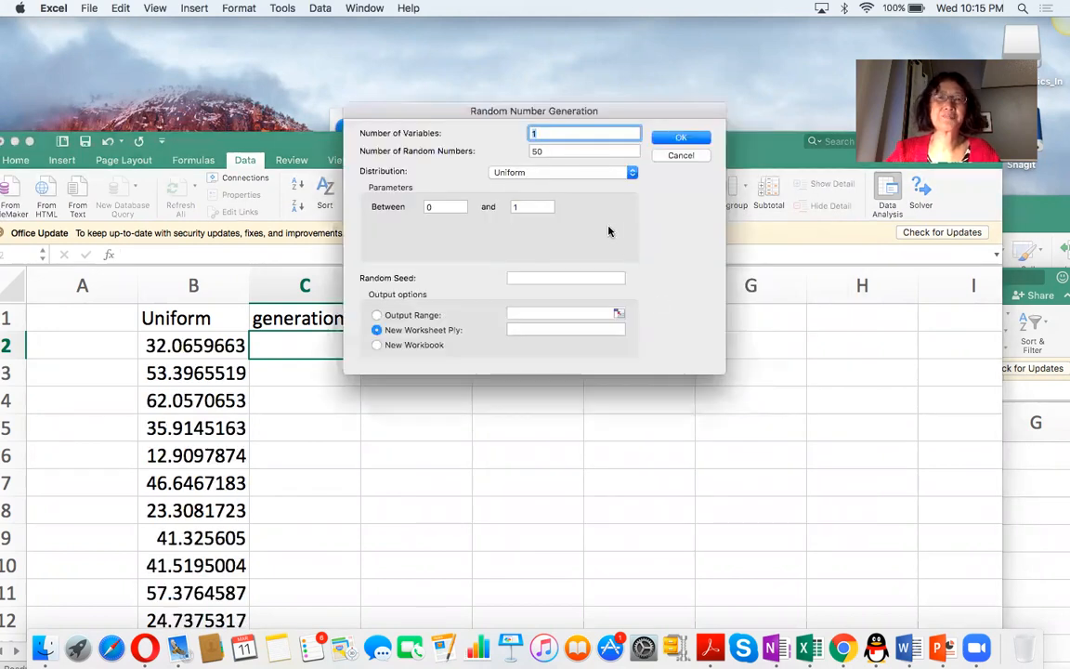
Set the uniform distribution's parameters to between 10 and 70.
click(446, 206)
text(10)
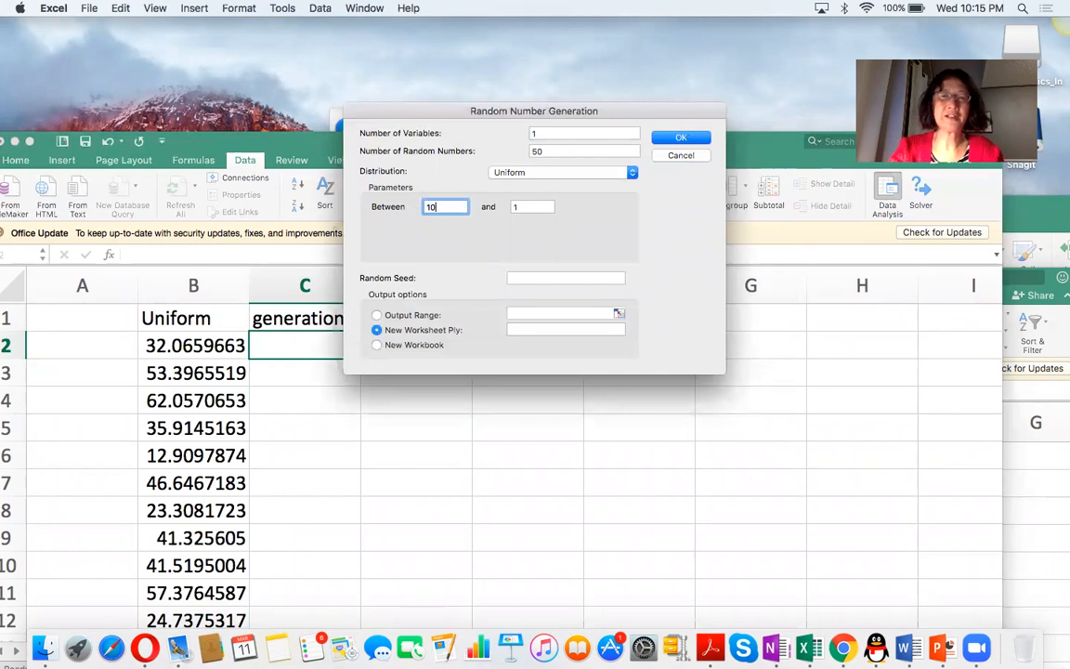
click(525, 206)
drag(525, 207, 481, 202)
text(70)
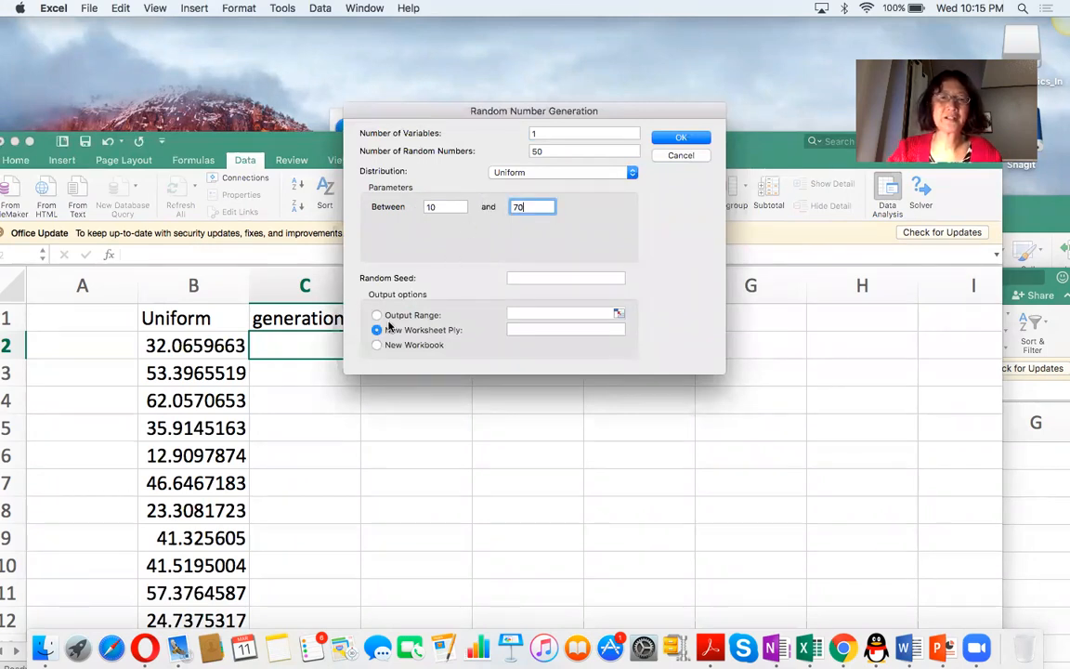
Set the output range to $C$2 and generate the uniform random numbers there.
key(Return)
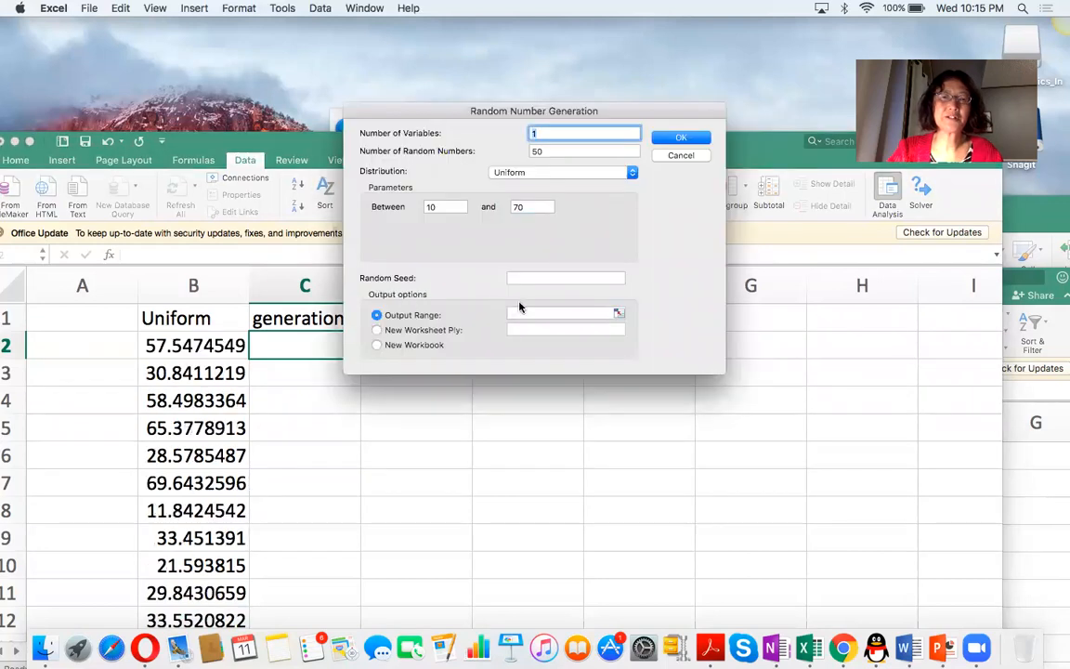
click(524, 311)
drag(415, 118, 530, 240)
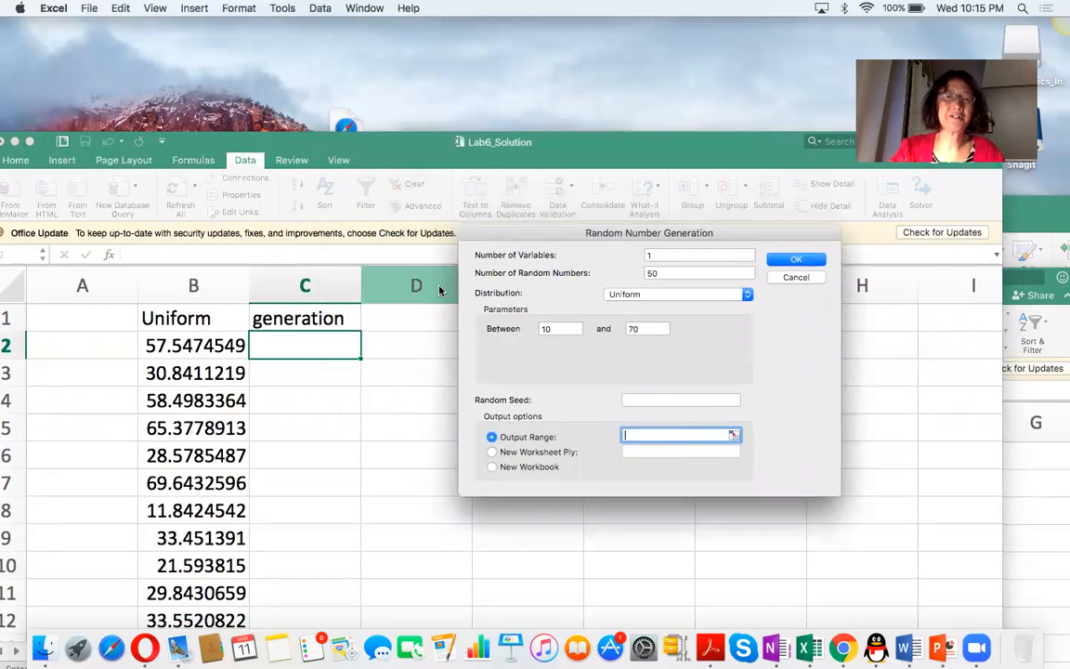
click(321, 346)
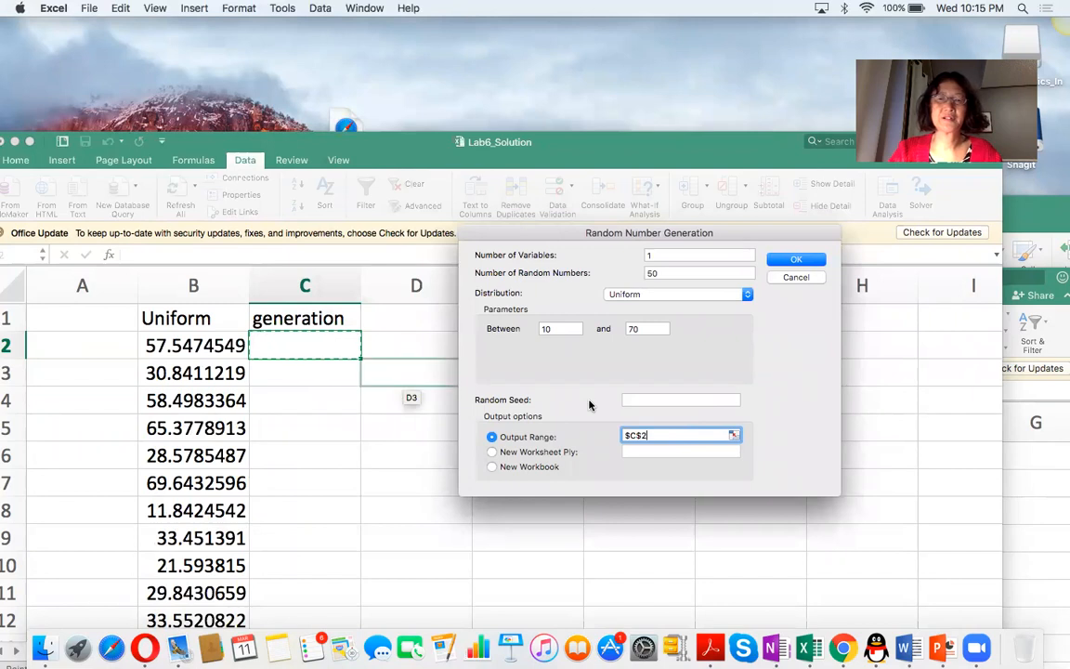
click(795, 264)
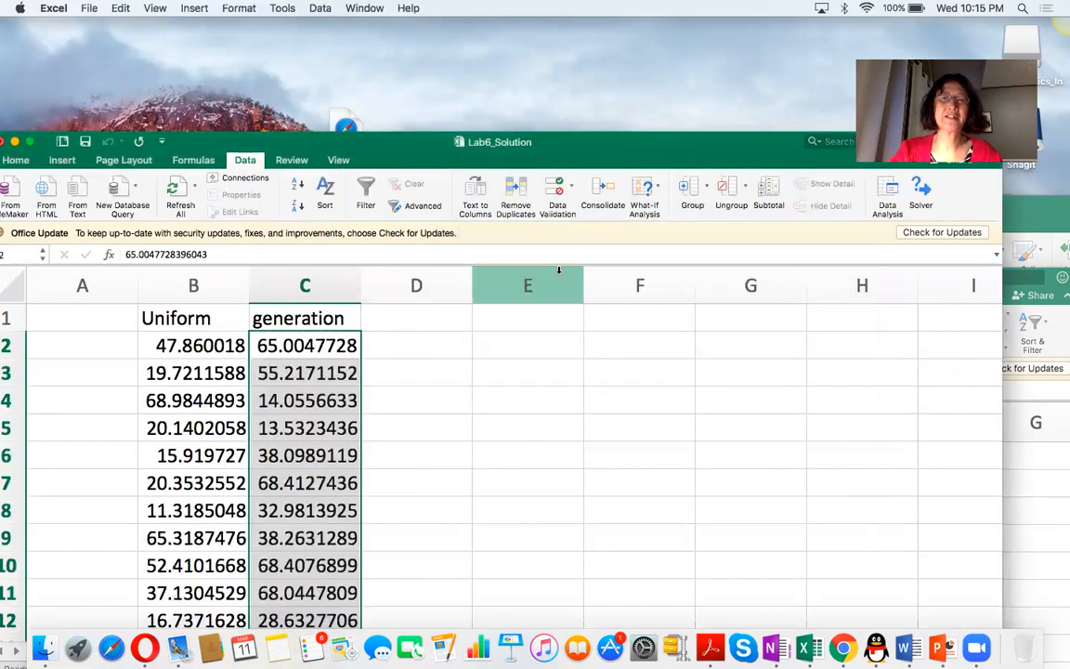
Enter the heading "Normal" in cell D1.
drag(581, 162, 619, 148)
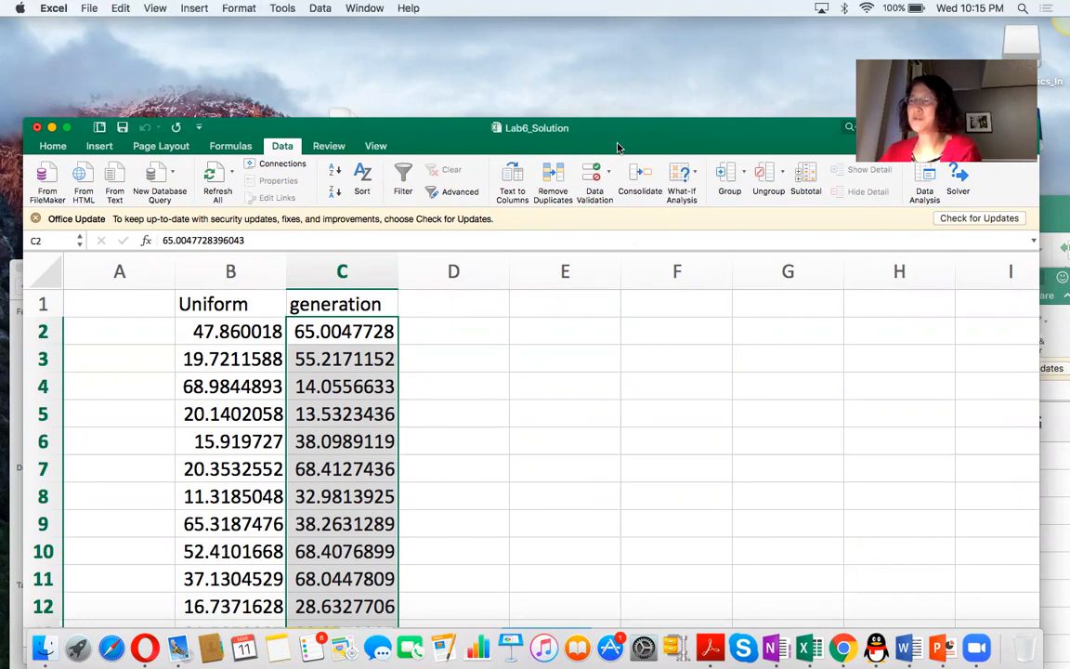
click(468, 305)
text(Norm)
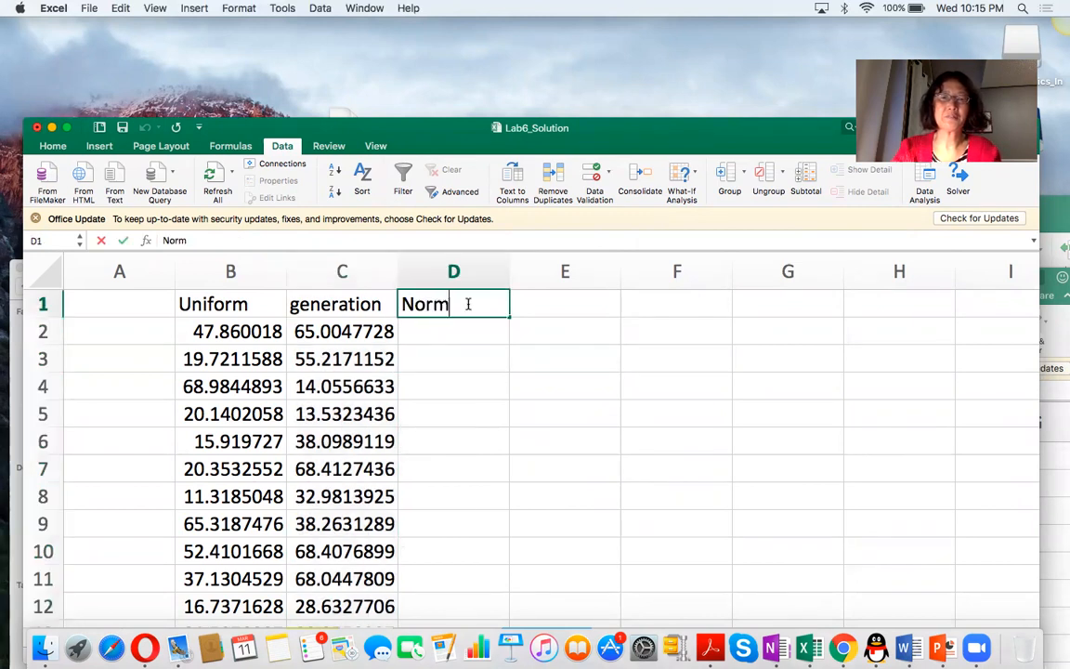
text(al)
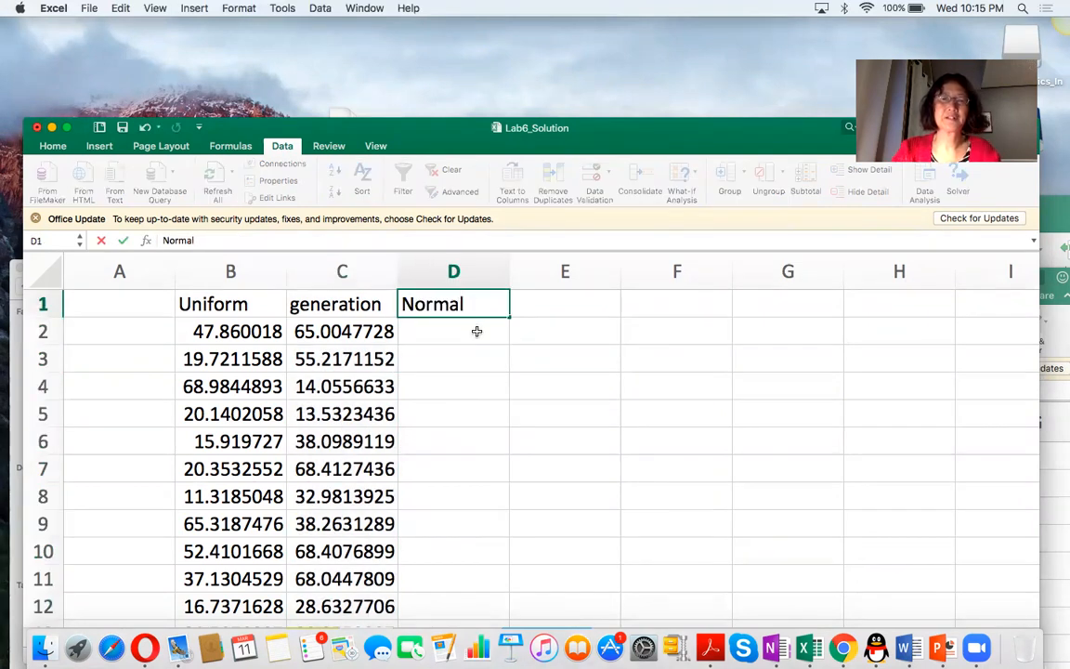
click(475, 330)
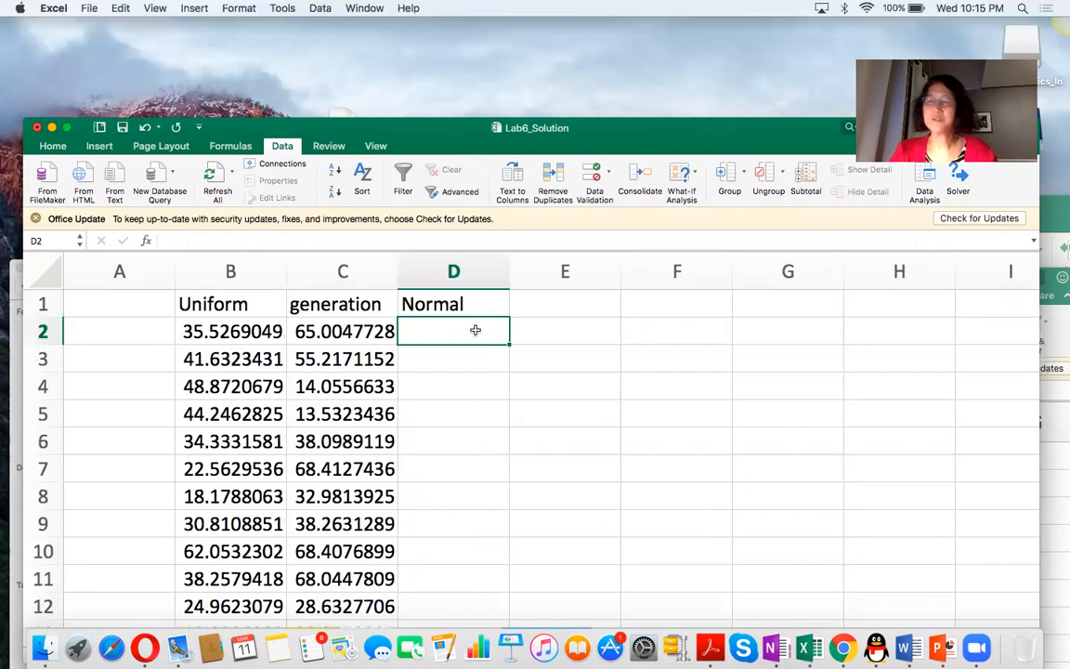
text(=norm)
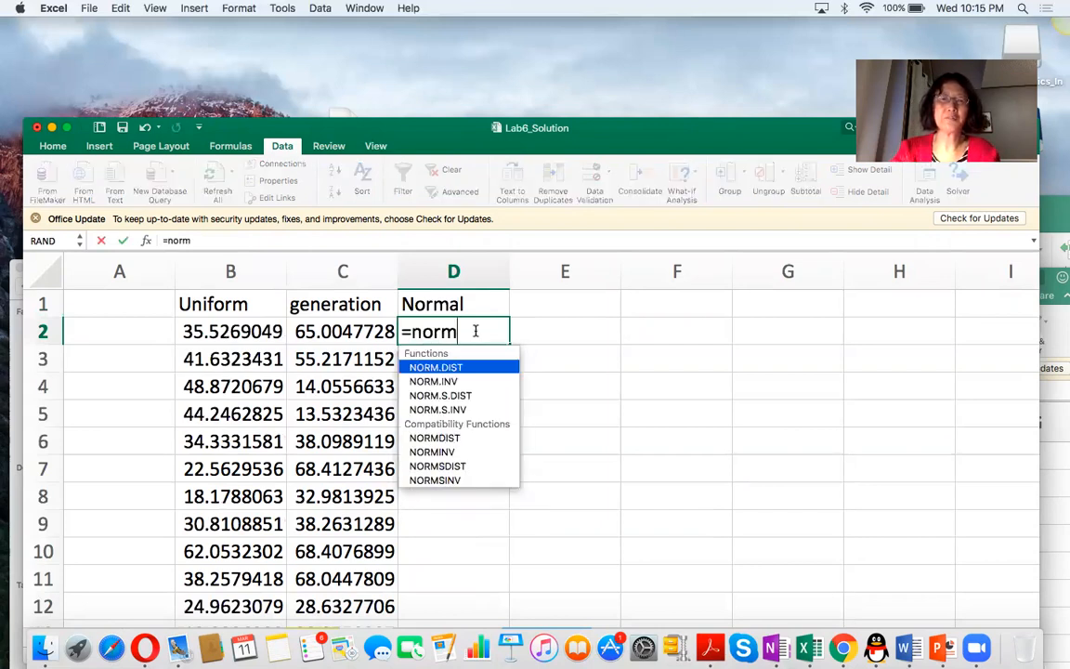
text(.dist()
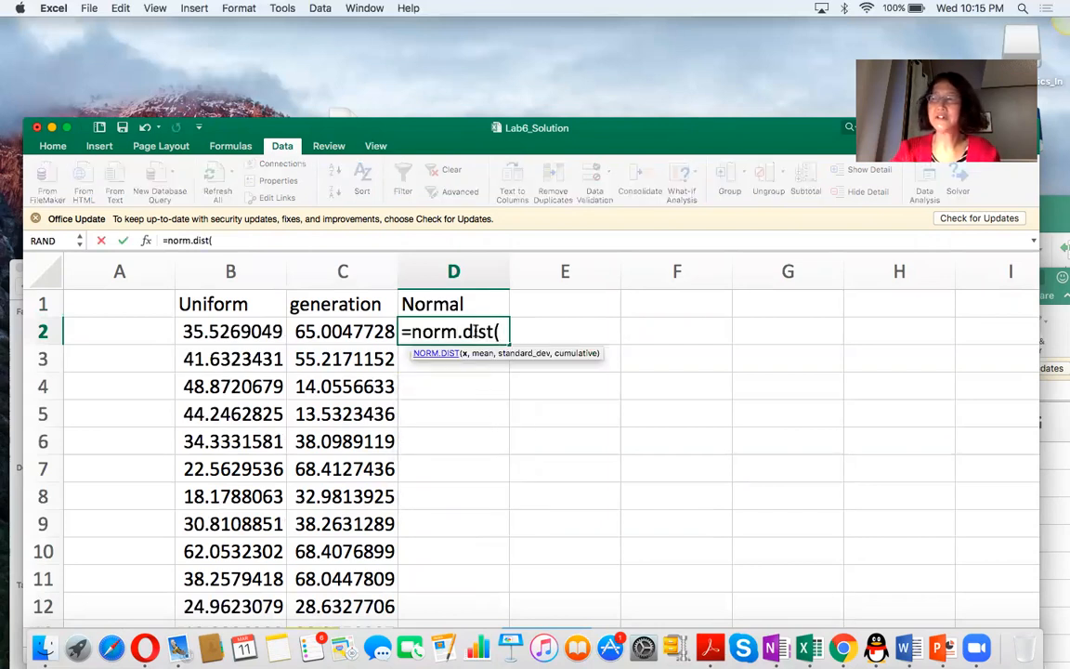
text(rand())
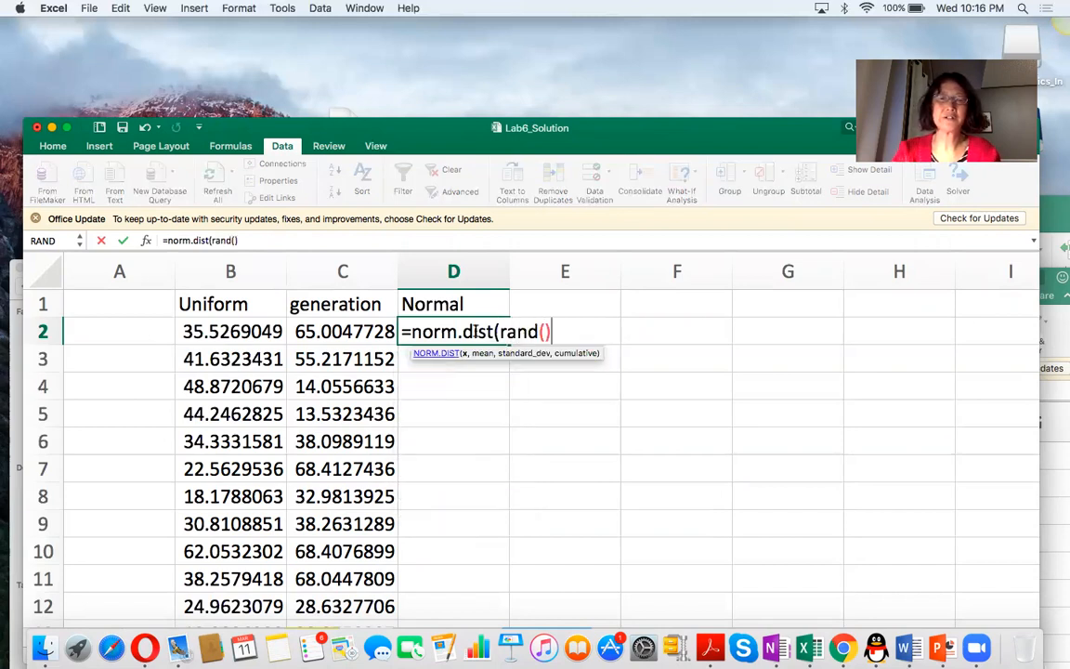
text(,)
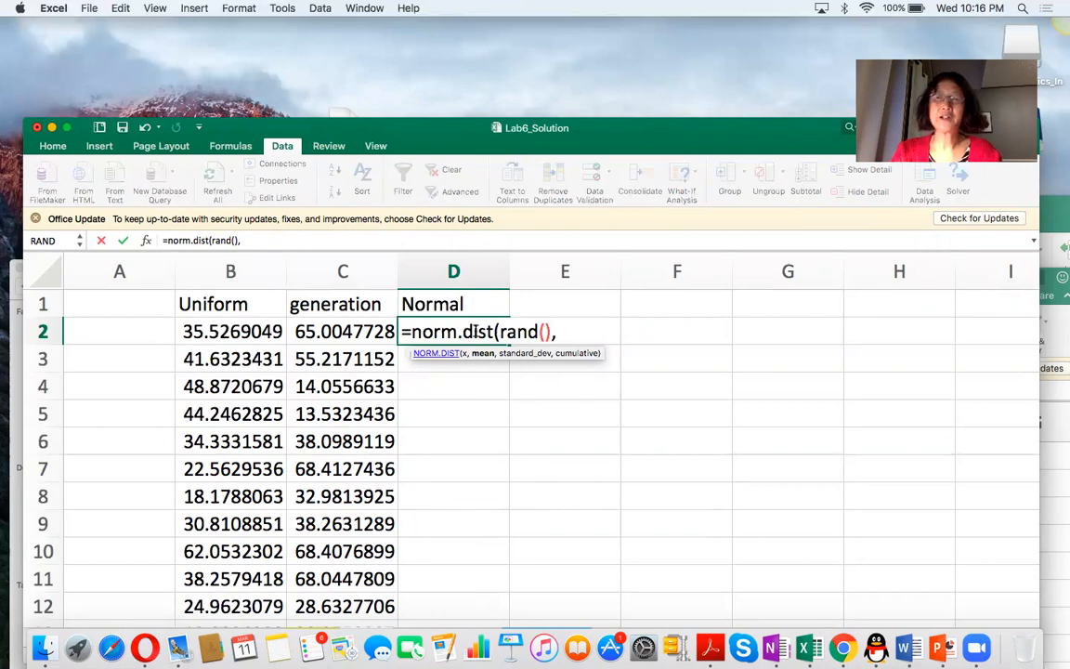
text(60,)
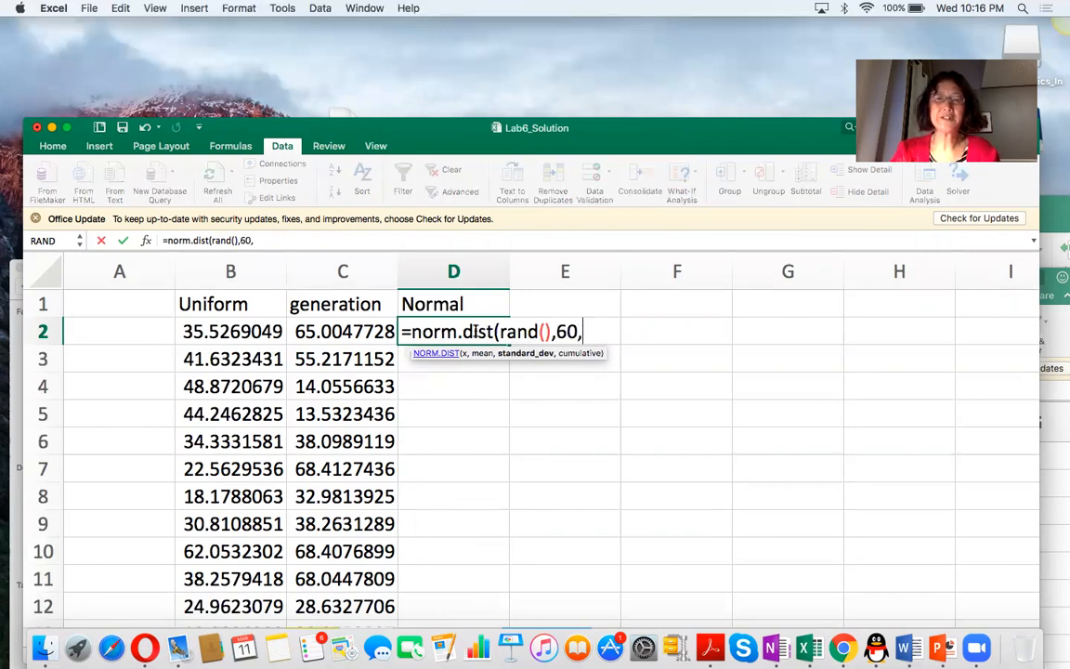
text(3))
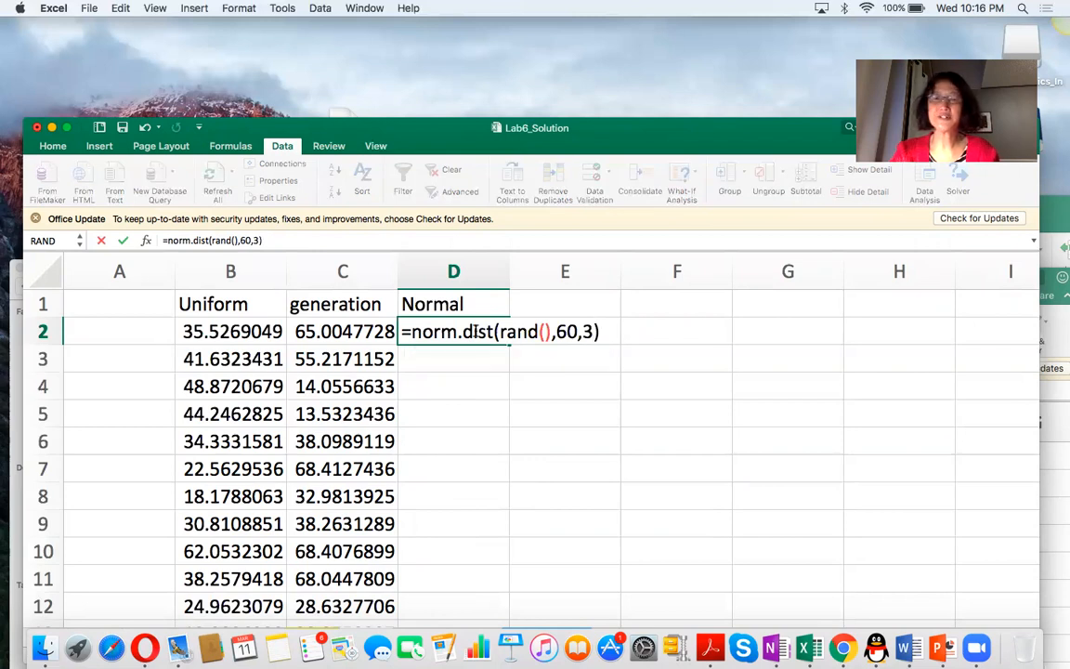
key(Return)
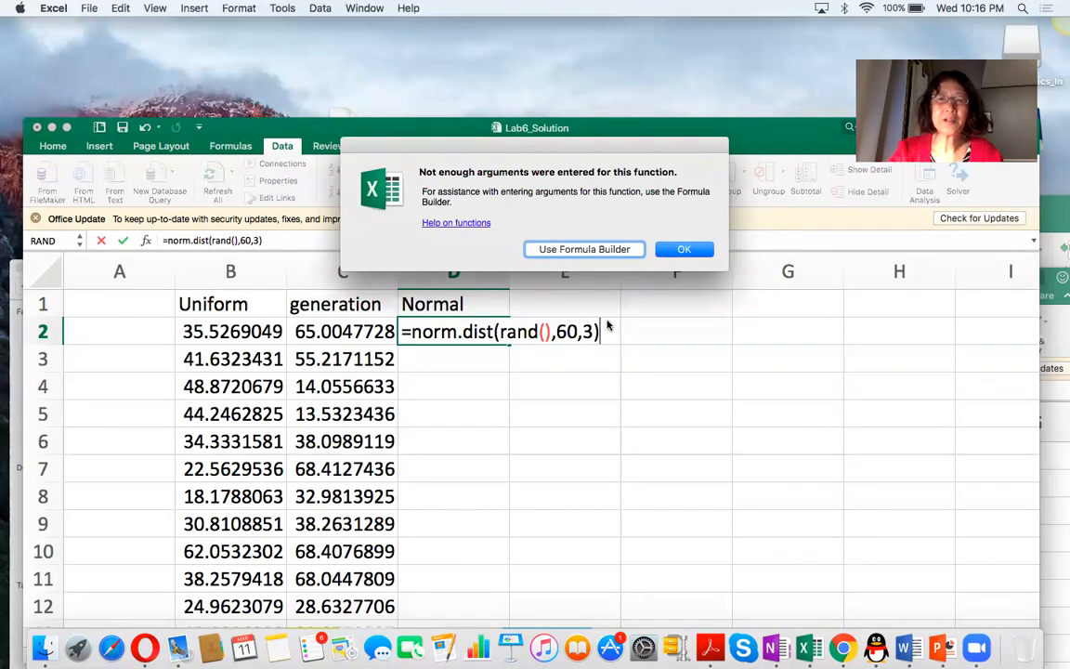
click(684, 249)
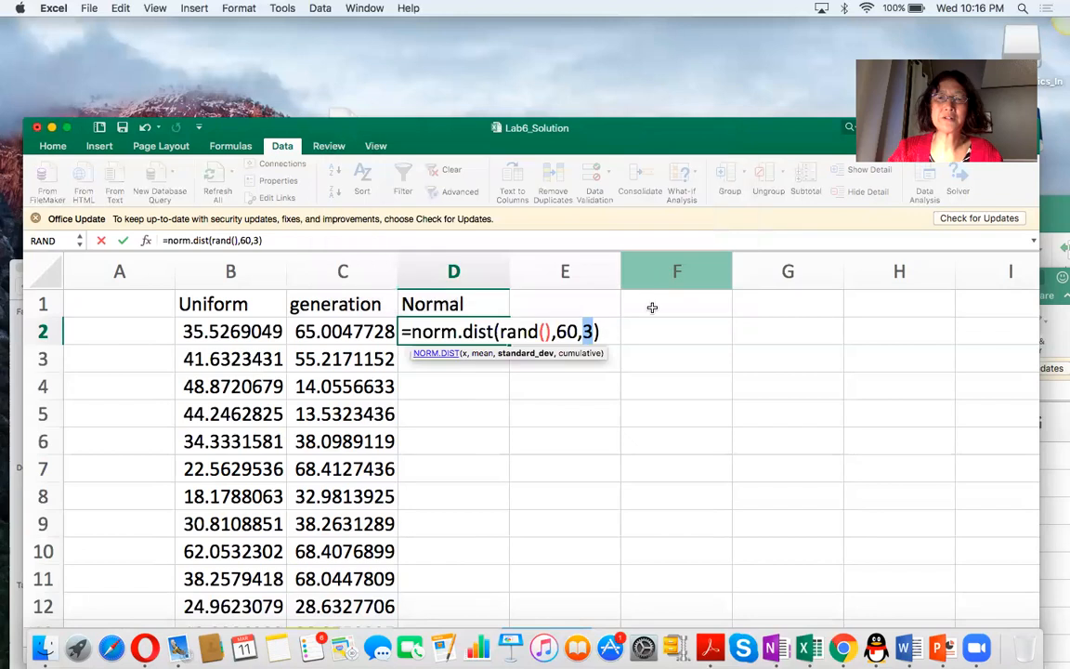
click(609, 335)
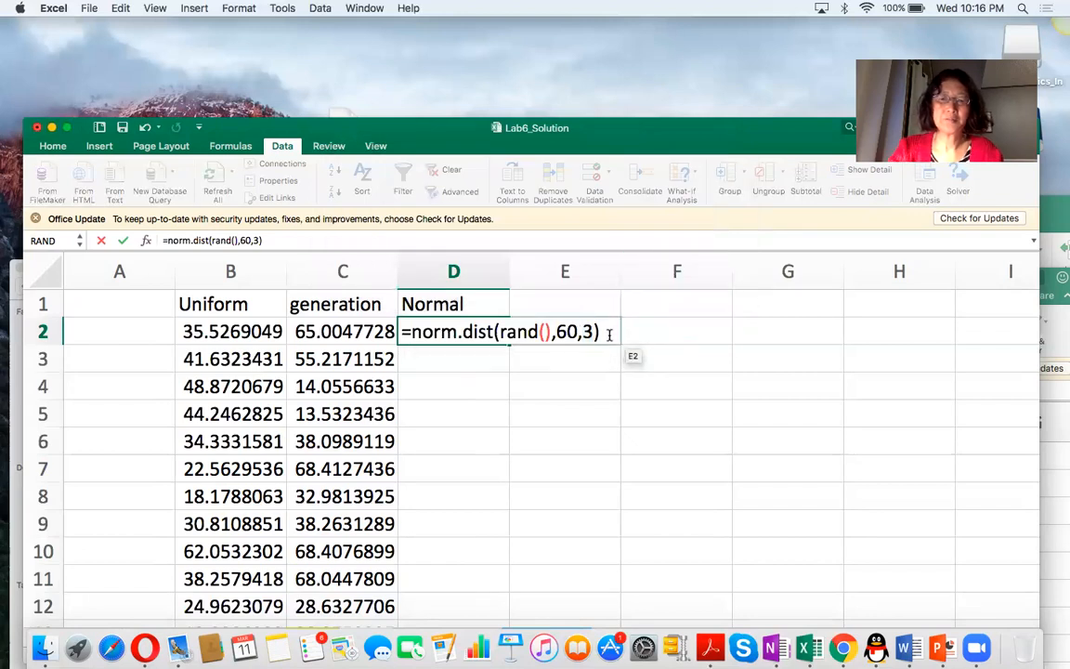
key(Return)
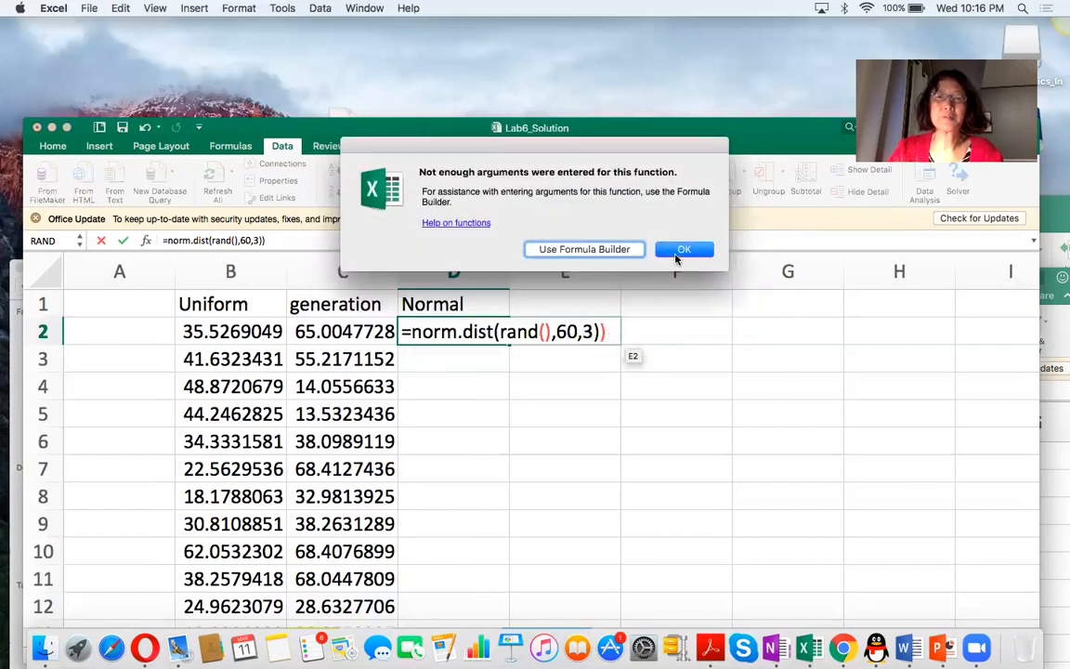
click(684, 249)
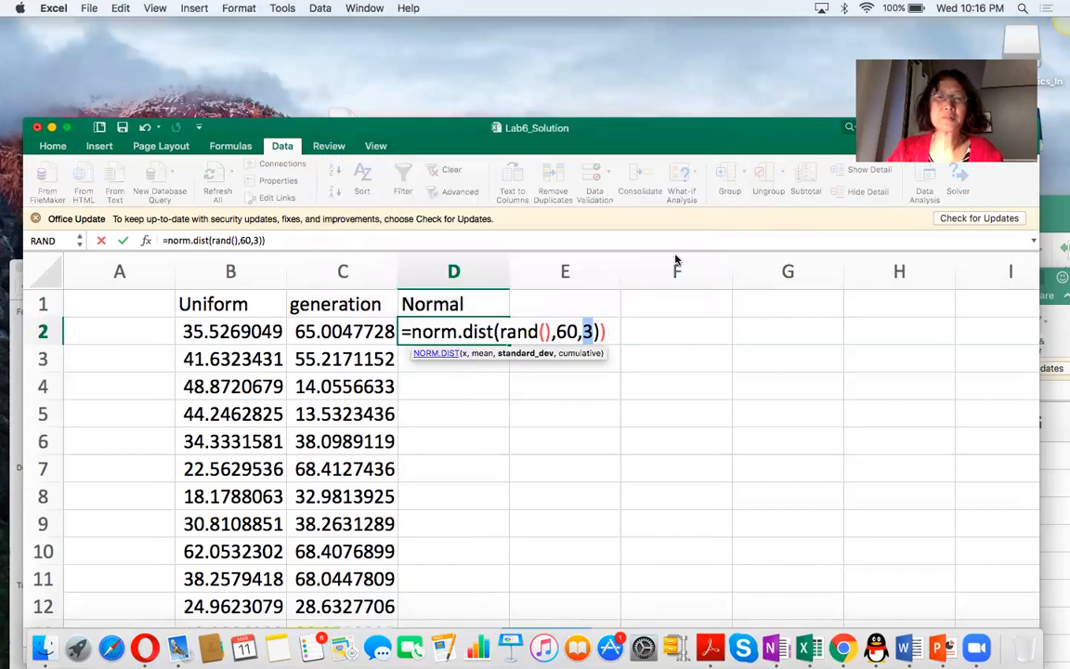
click(626, 340)
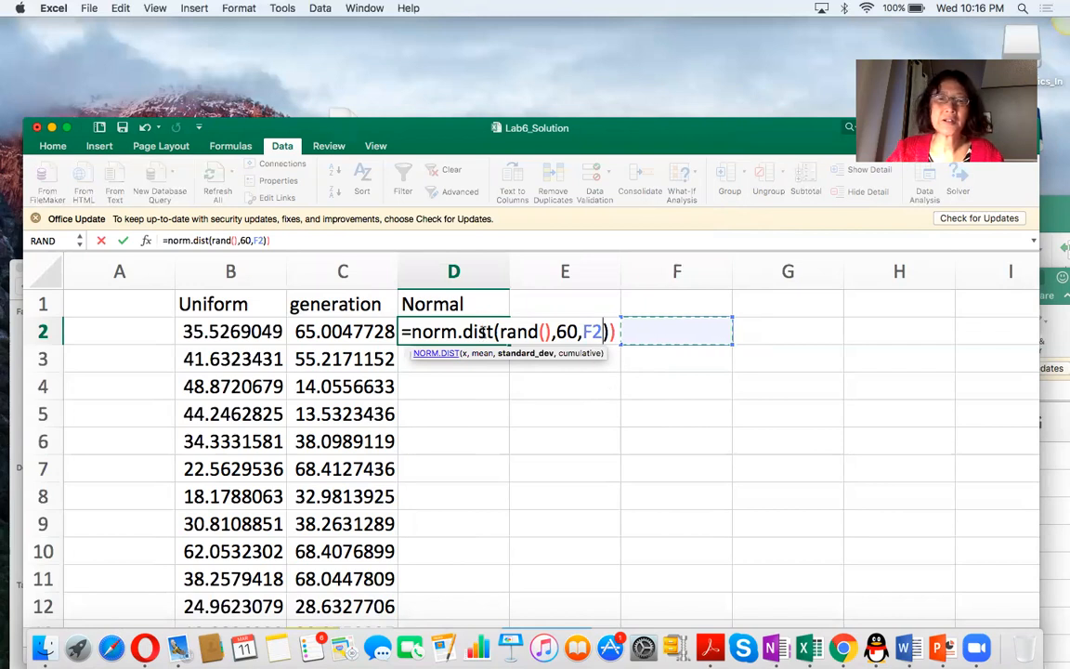
key(Escape)
Enter the formula =NORM.INV(RAND(),60,3) in cell D2 and fill it down the Normal column.
text(=no)
text(.)
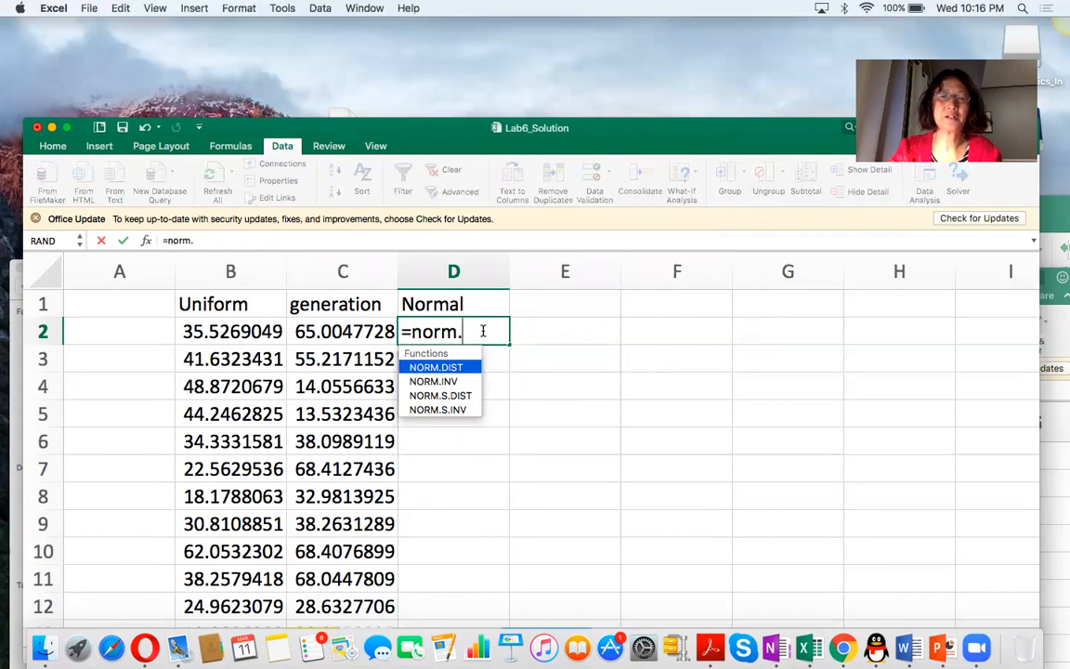
text(inv()
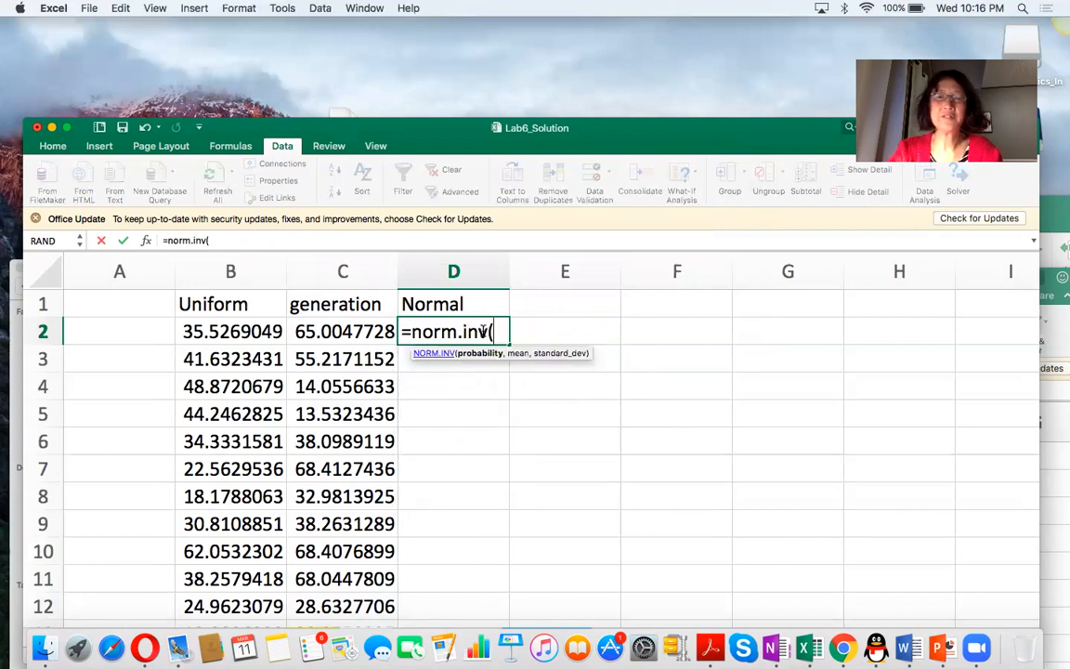
text(rand(),60,)
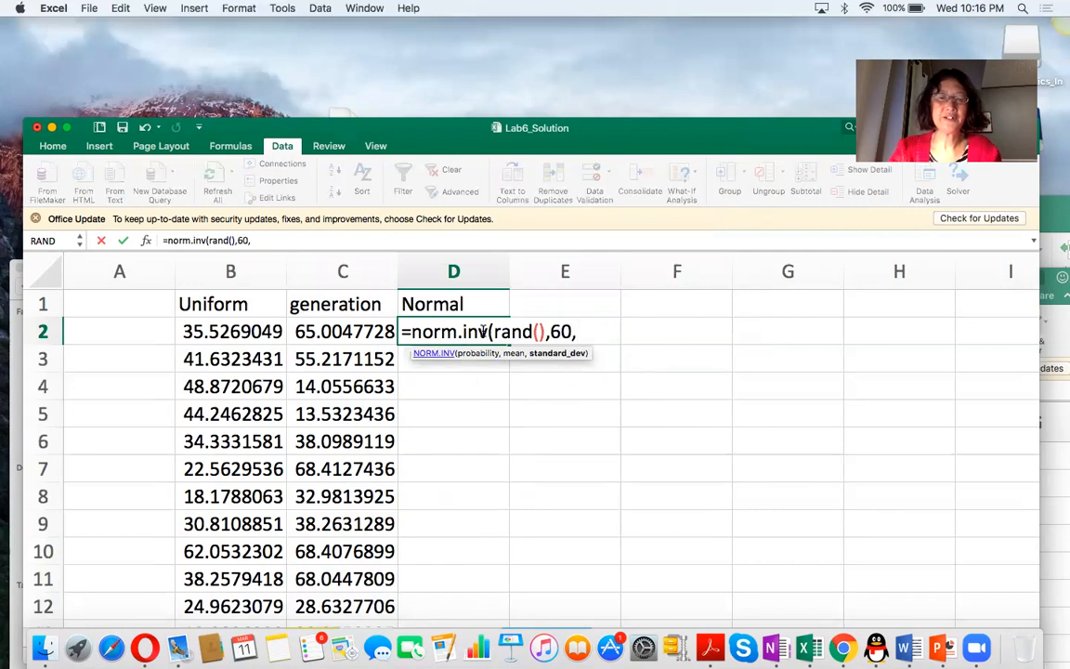
text(3))
key(Return)
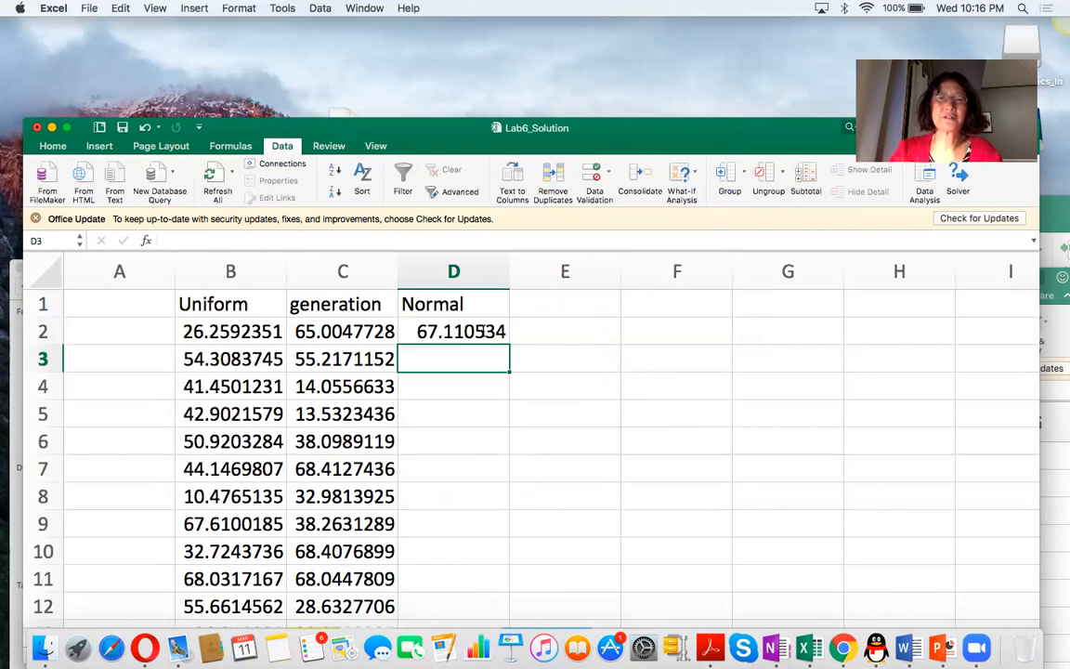
click(452, 326)
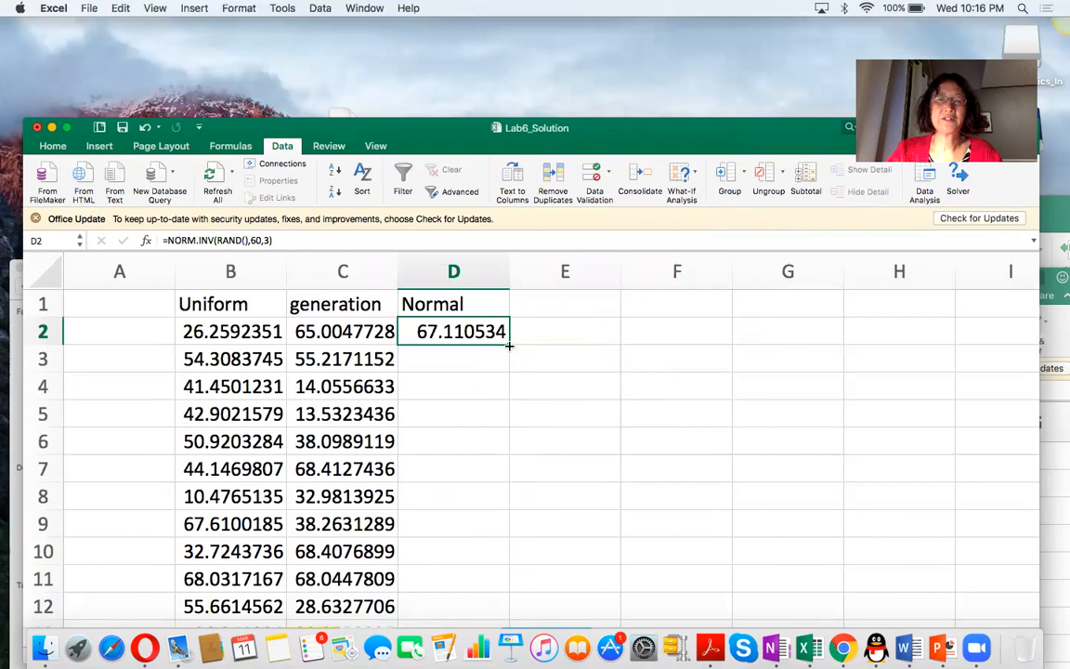
double_click(509, 345)
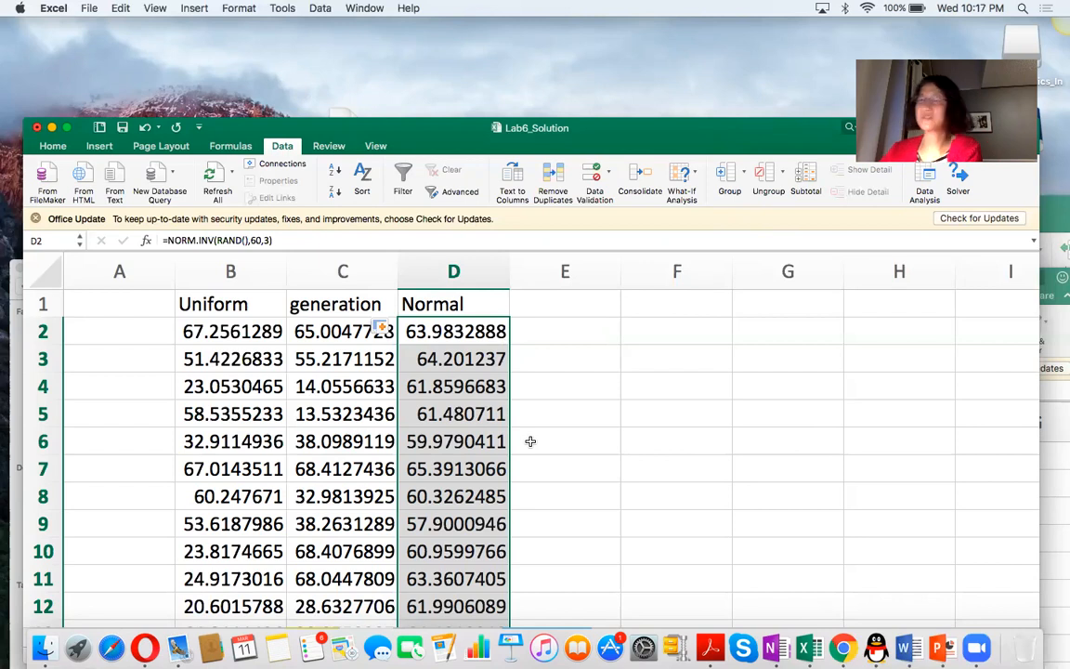
Enter the heading "NormGeneration" in cell E1 and widen column E.
click(574, 313)
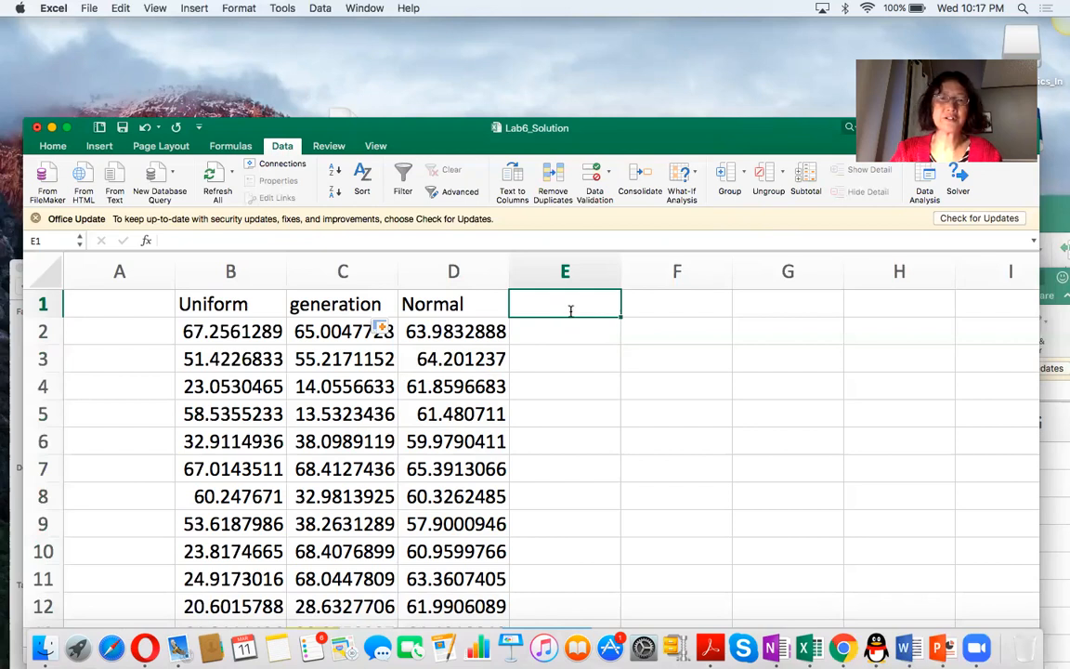
text(NormGEn)
key(BackSpace)
key(BackSpace)
text(eneration)
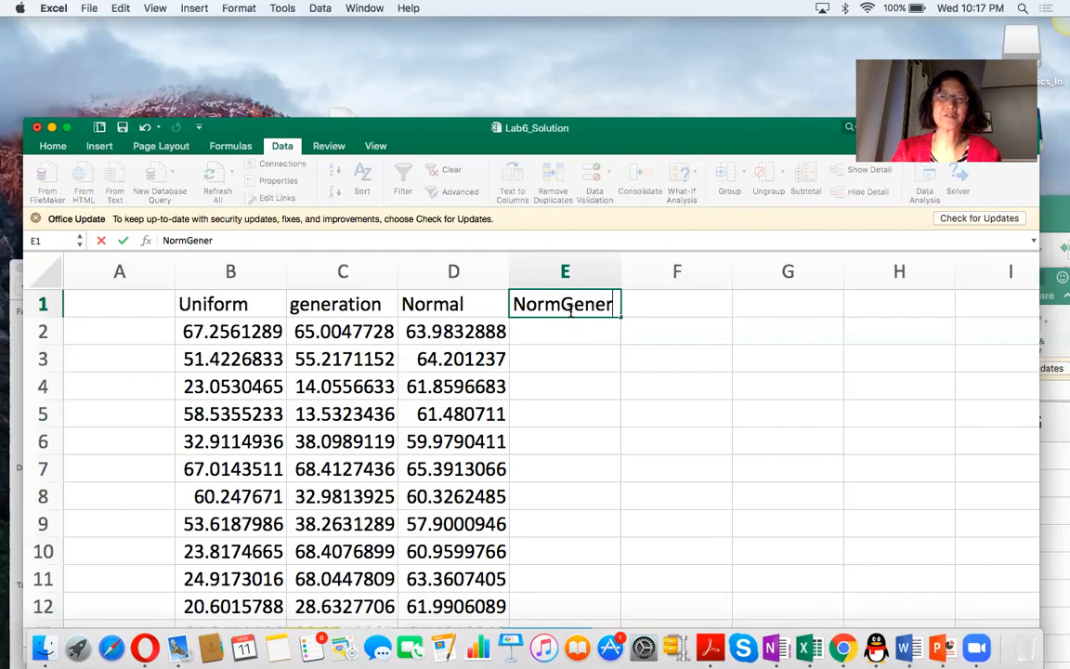
key(Return)
key(Return)
drag(621, 271, 648, 275)
Start the Random Number Generation analysis tool and set its distribution to Normal.
click(560, 331)
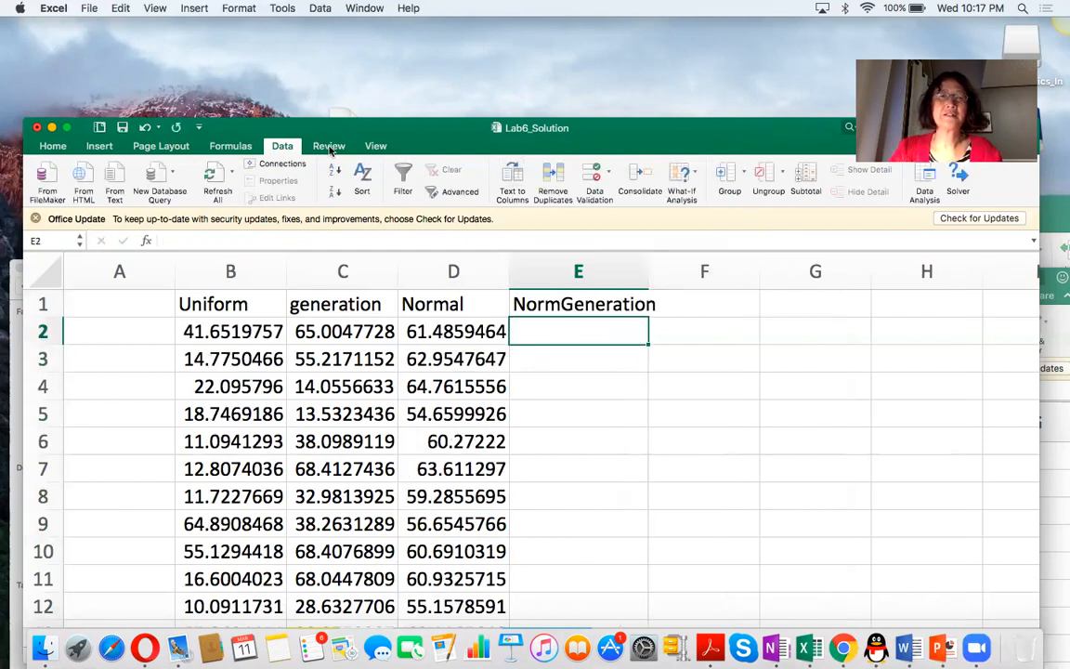
drag(651, 137, 635, 182)
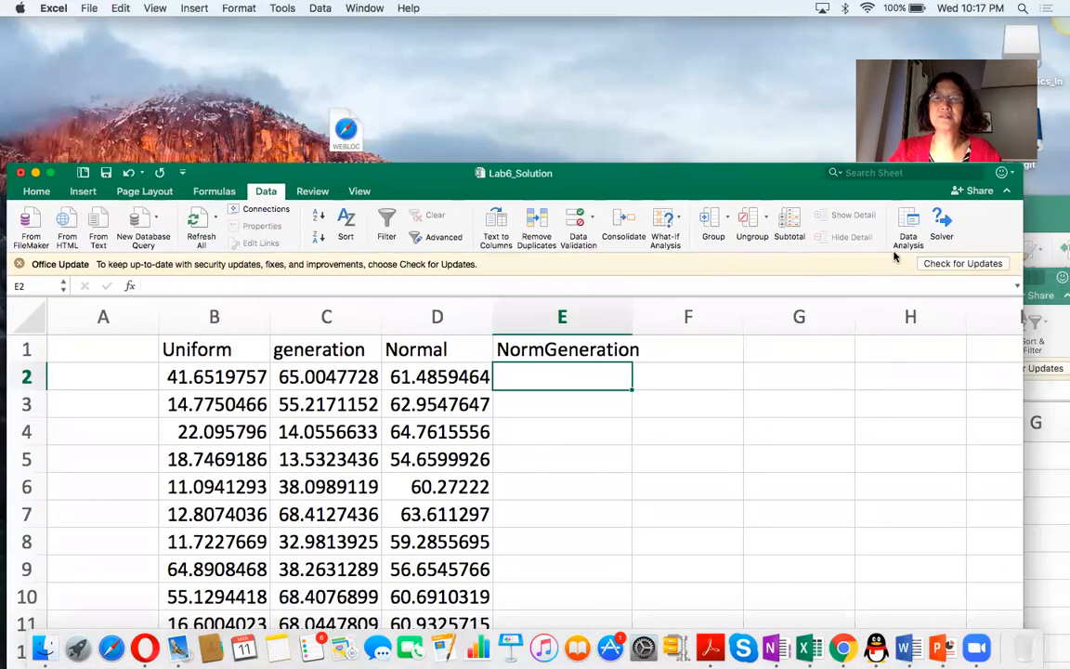
click(909, 225)
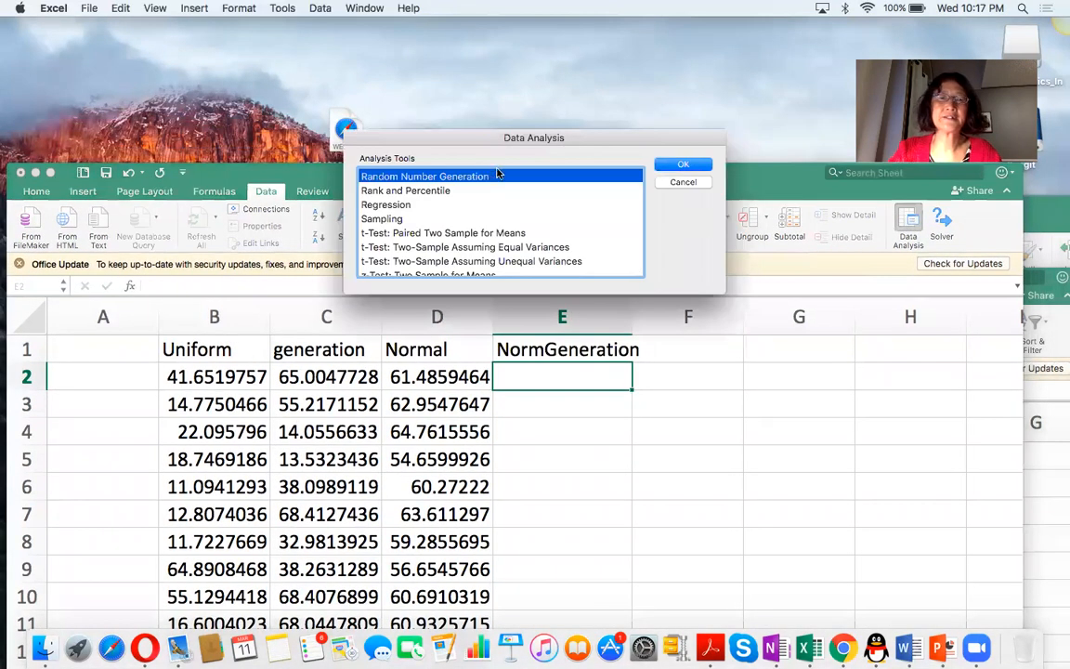
click(683, 164)
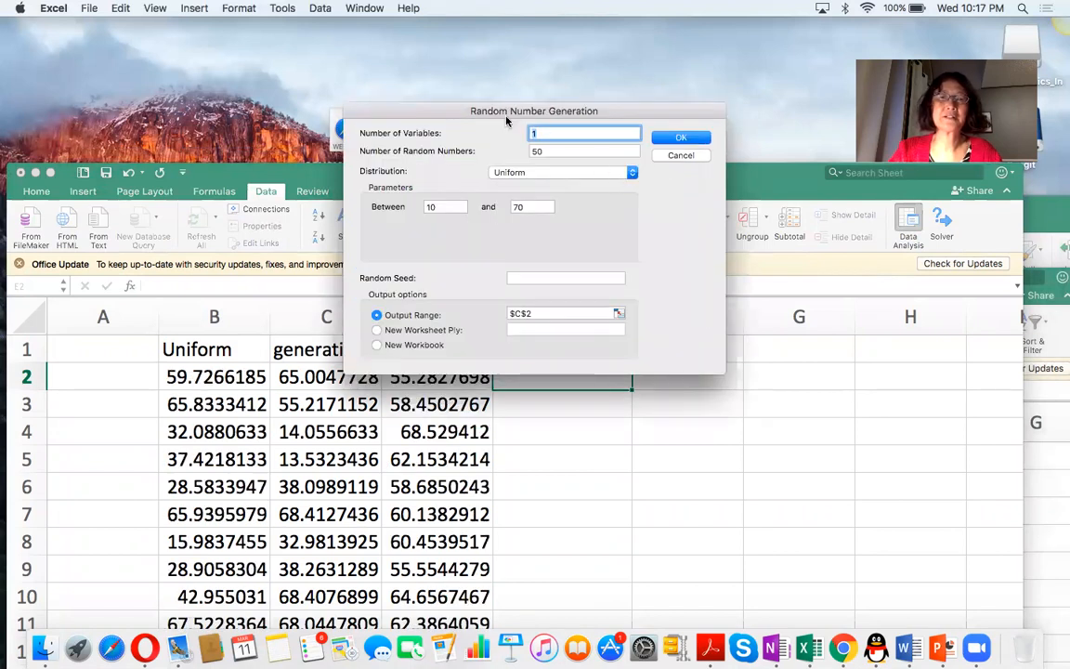
drag(443, 113, 579, 310)
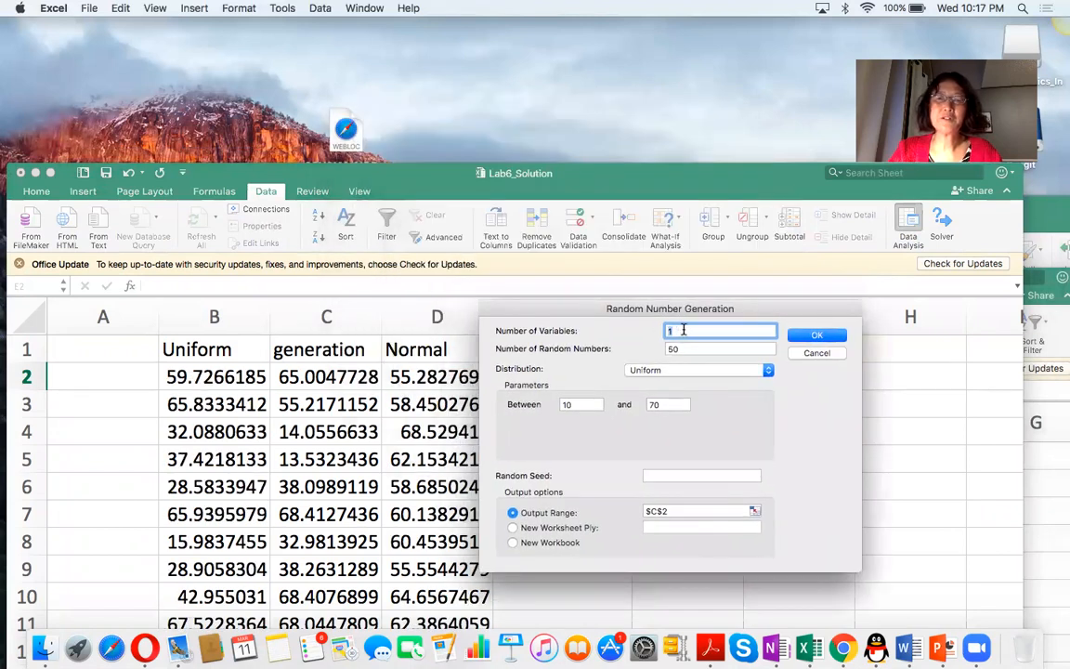
click(688, 349)
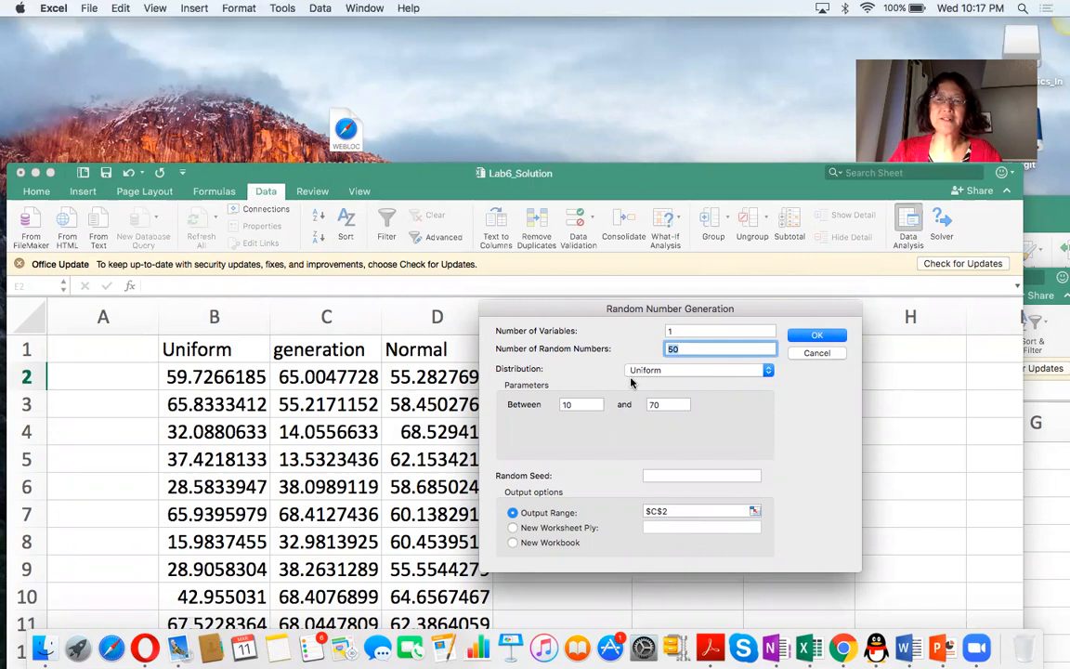
click(769, 371)
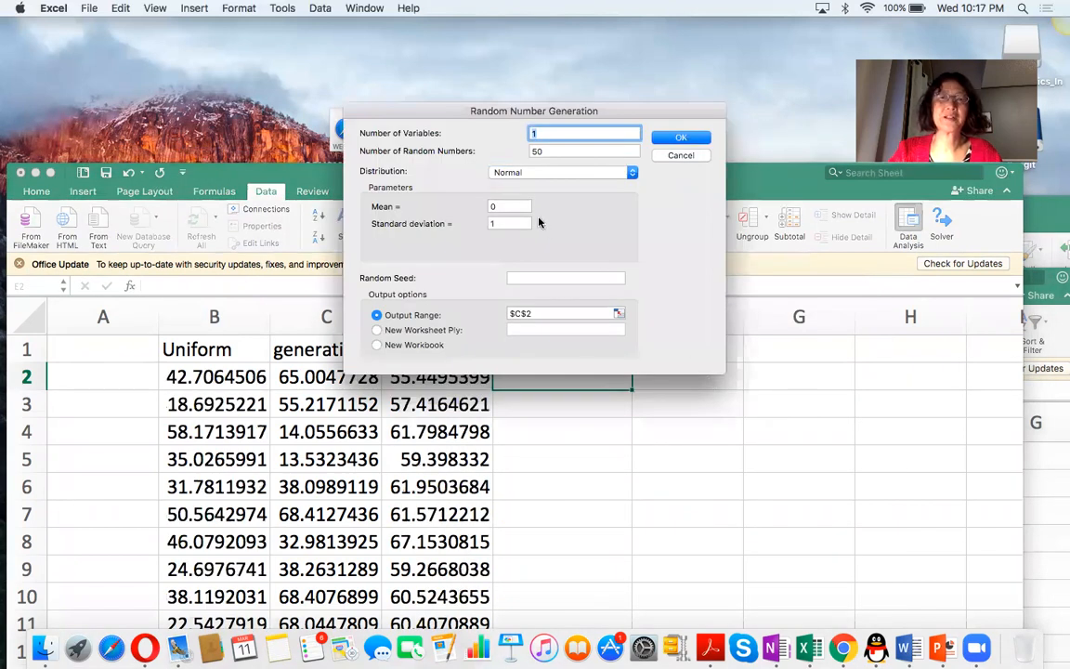
Set the normal distribution's mean to 60 and its standard deviation to 3.
double_click(497, 206)
text(60)
key(Tab)
text(3)
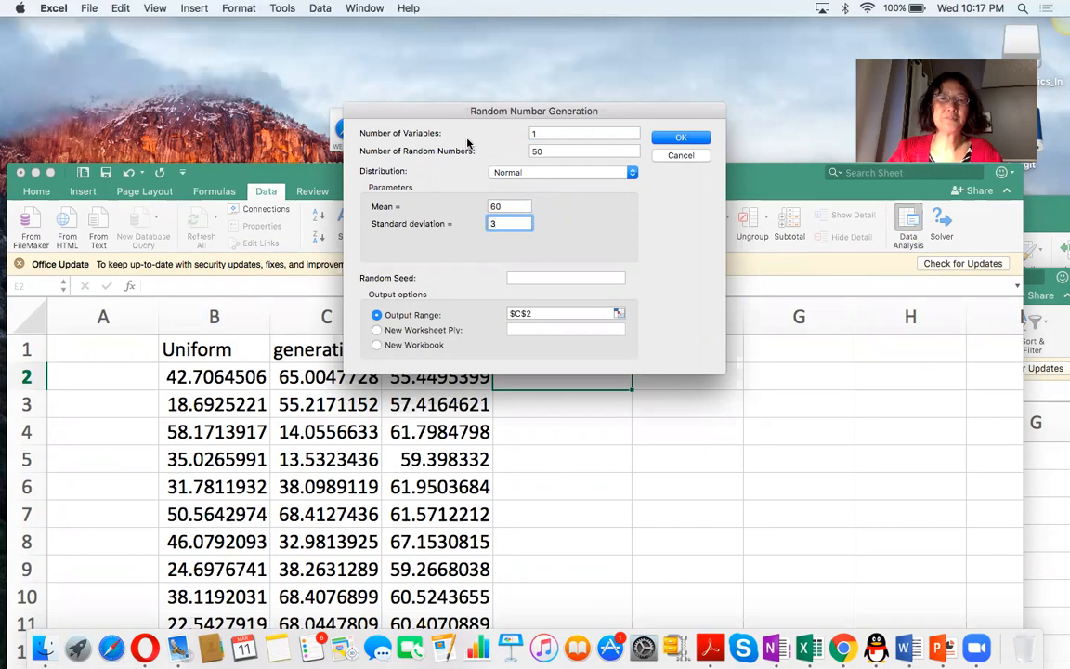
Set the output range to $E$2 and generate the normal random numbers there.
drag(437, 112, 745, 255)
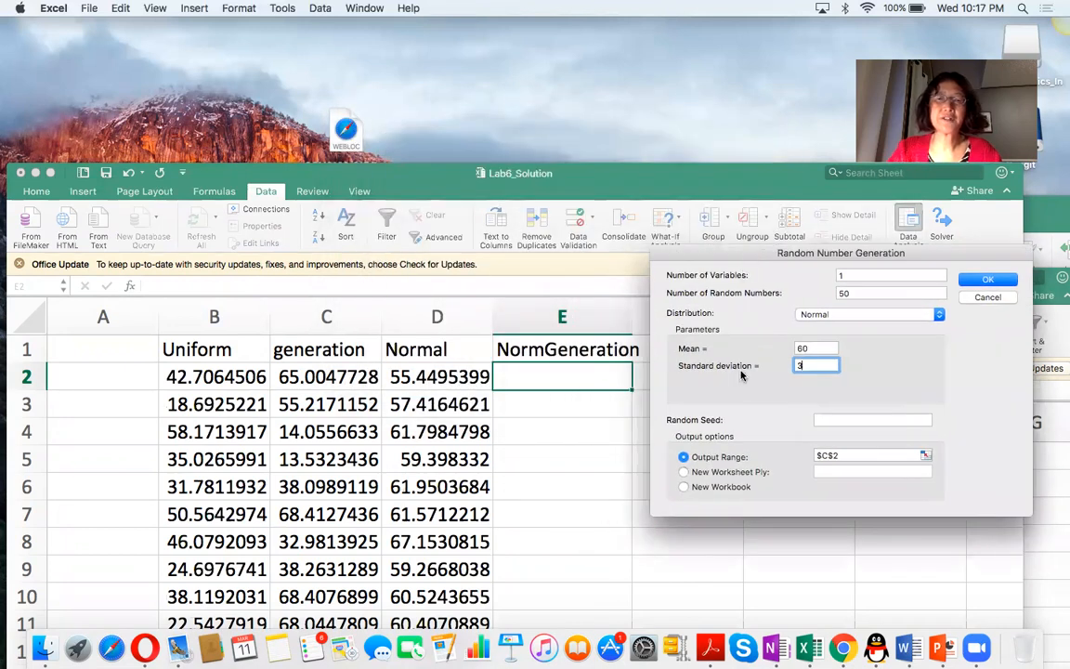
click(844, 454)
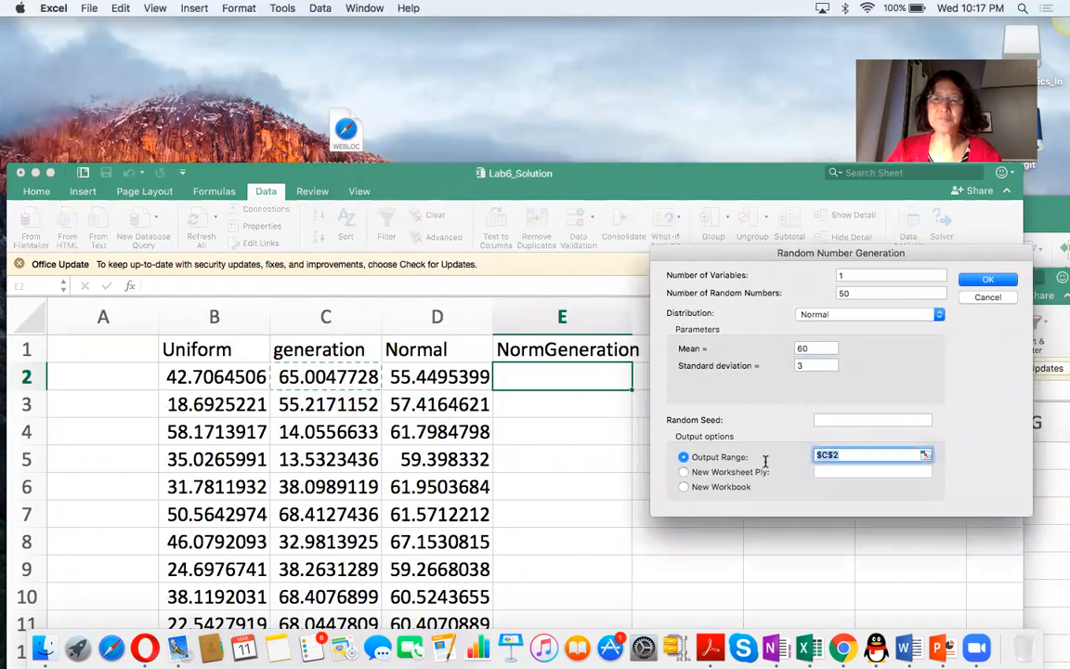
click(534, 371)
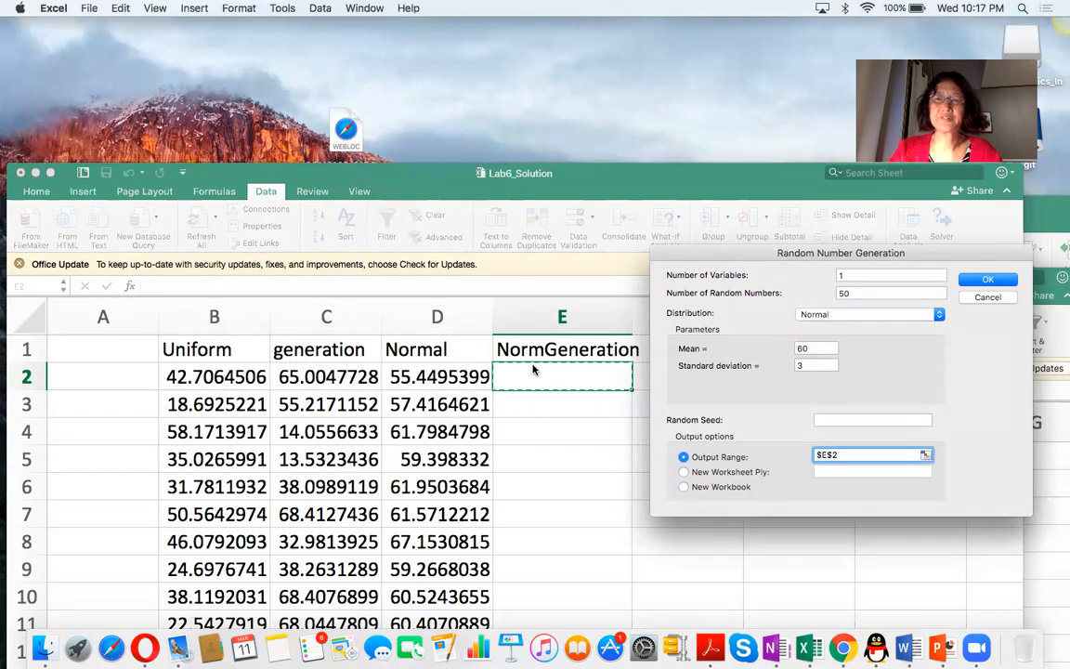
click(992, 280)
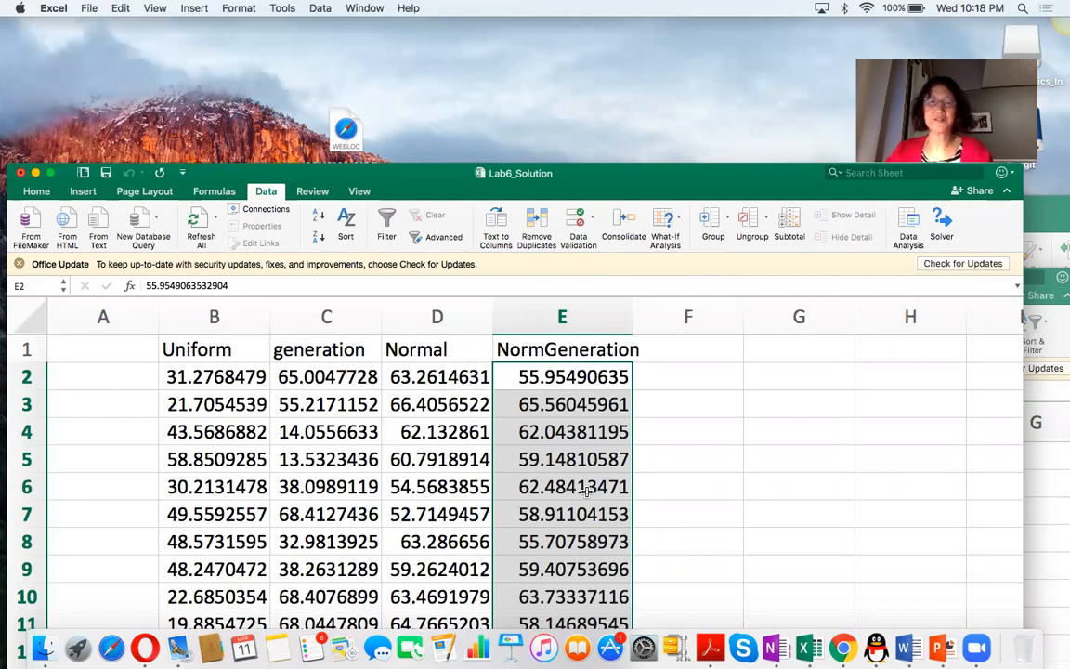
Move the workbook window up to uncover its sheet tabs and switch to the Cars sheet.
drag(583, 173, 610, 78)
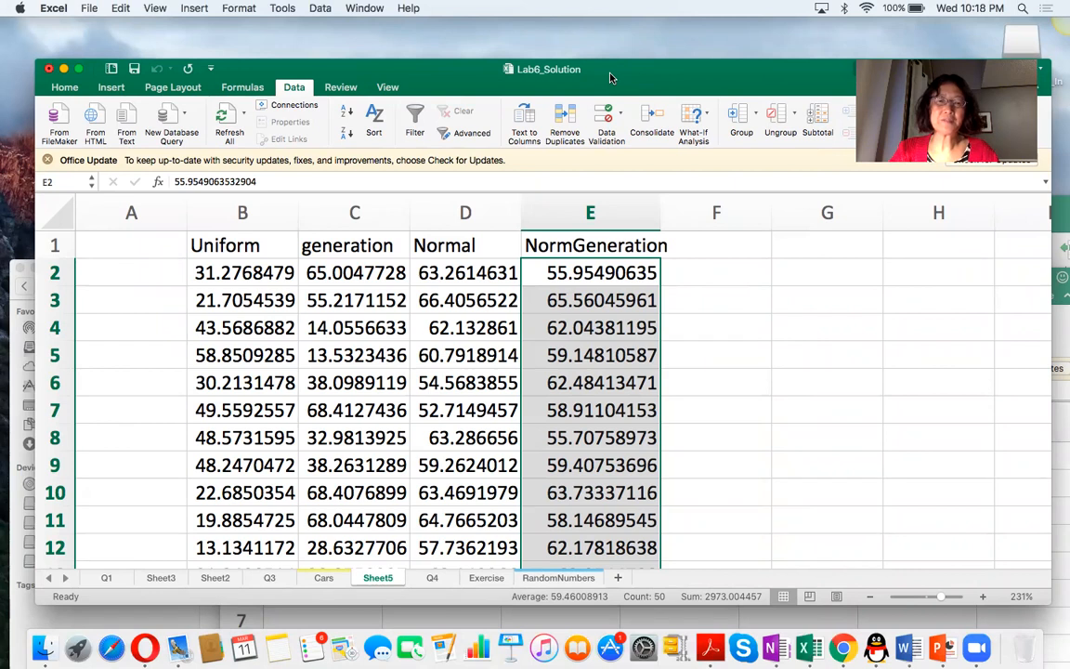
drag(610, 78, 607, 78)
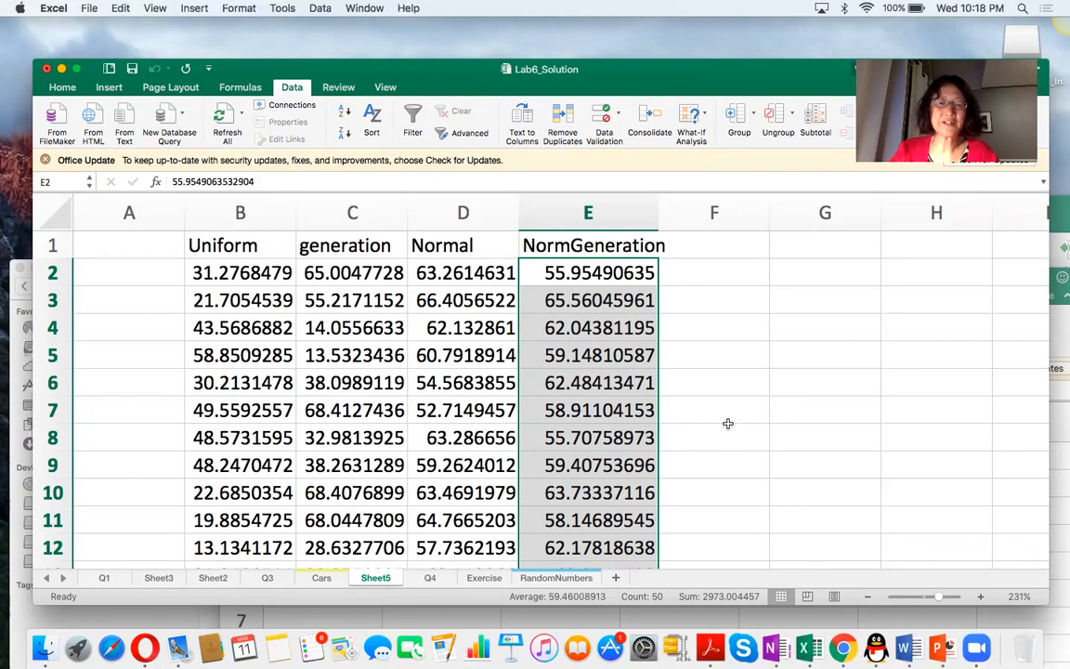
click(321, 578)
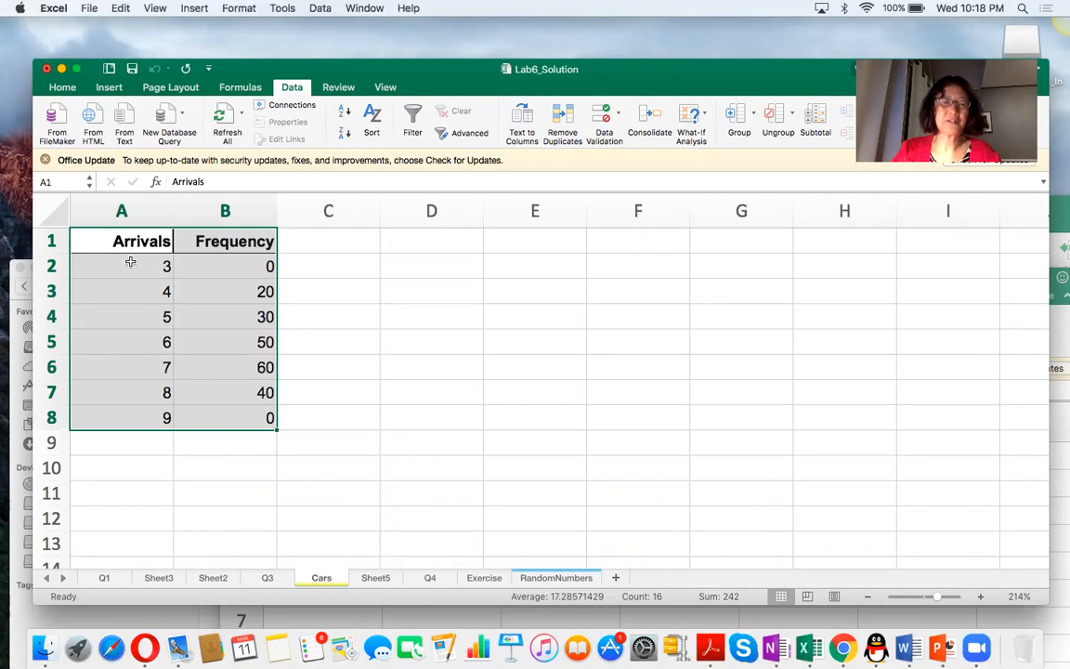
Total the frequencies in B9 with =sum(B2:B8).
click(131, 263)
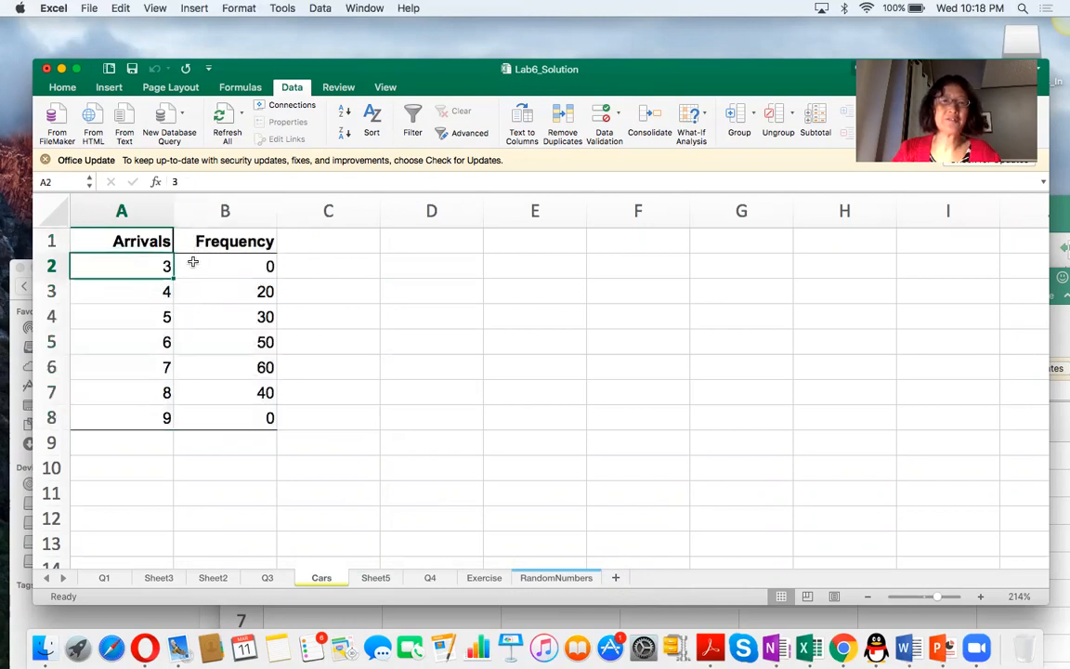
click(232, 263)
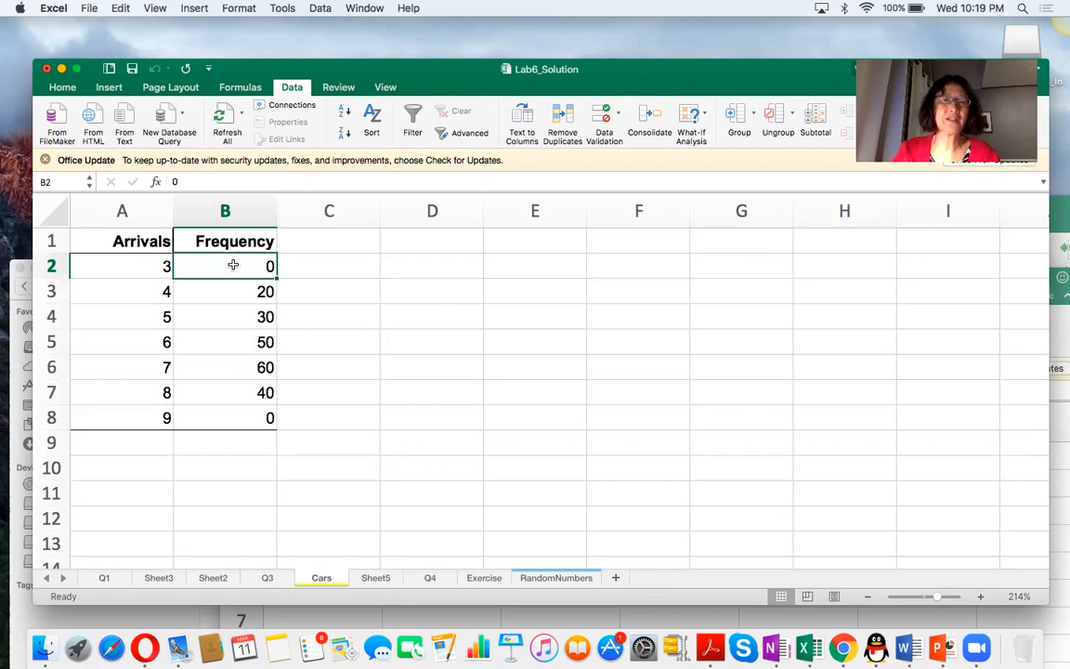
click(242, 448)
text(=sum()
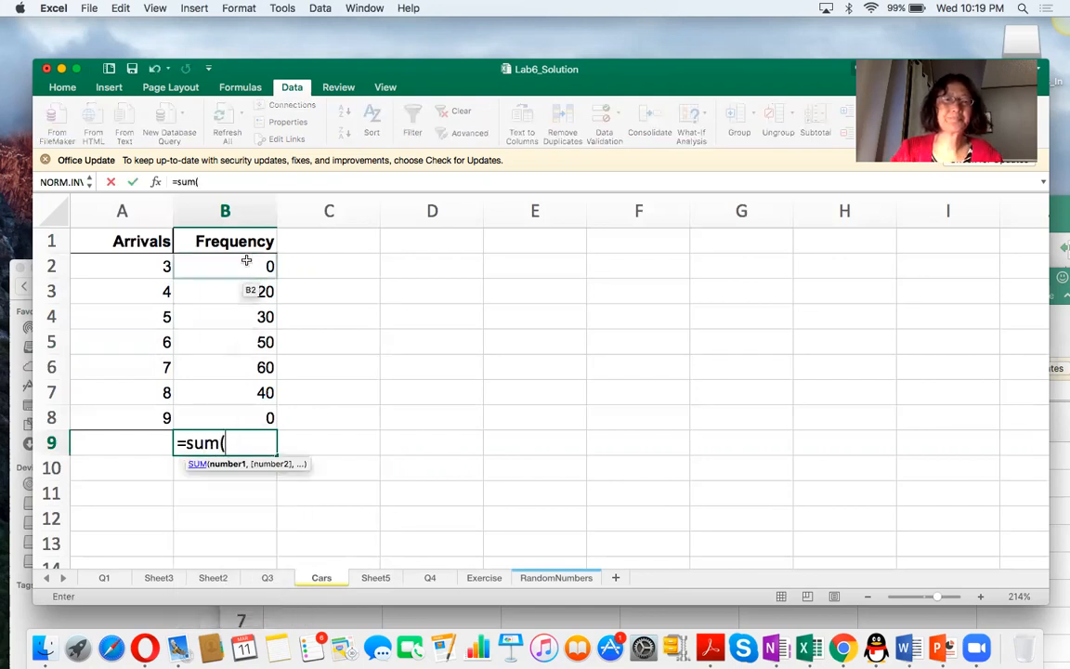
drag(247, 269, 244, 411)
text())
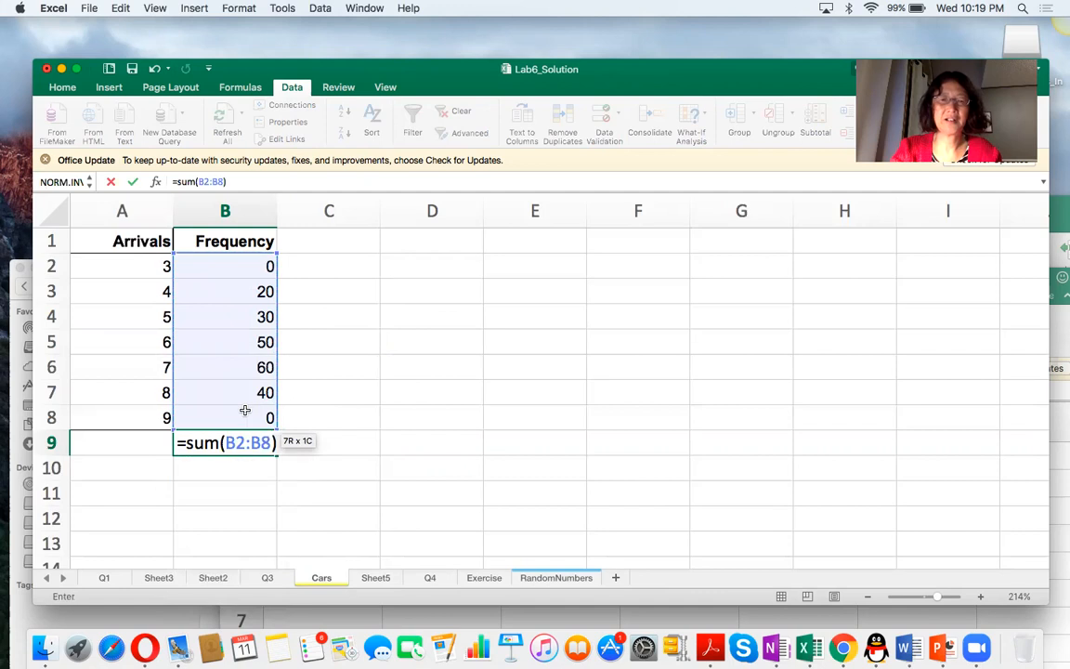
key(Return)
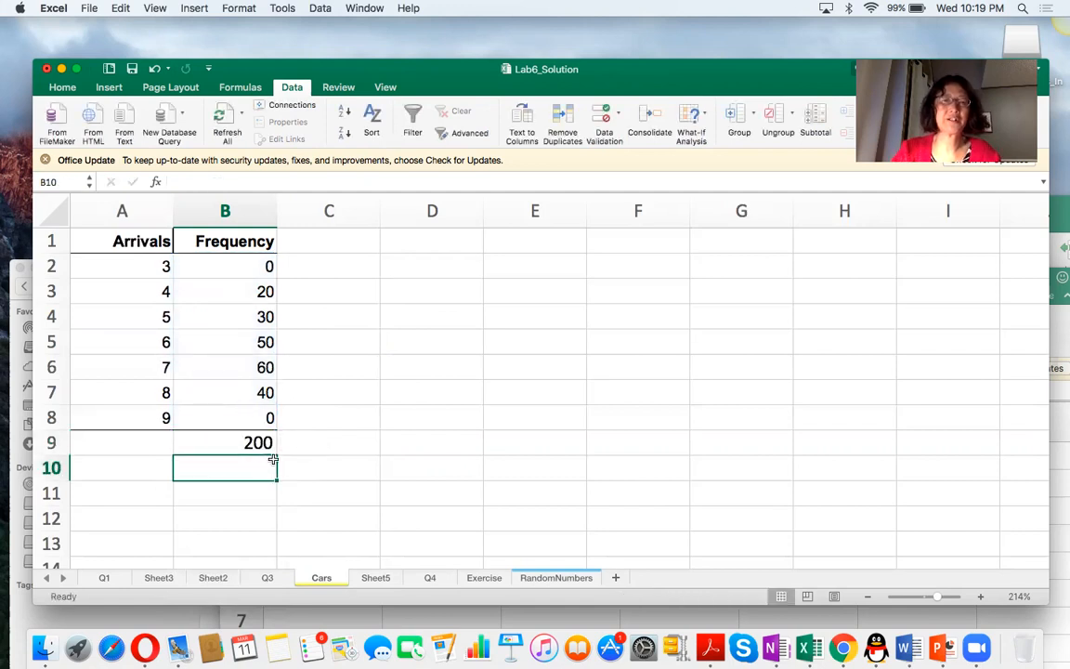
Add the heading Prob in C1 and enter the probability formula =B2/B9 in C2.
click(353, 241)
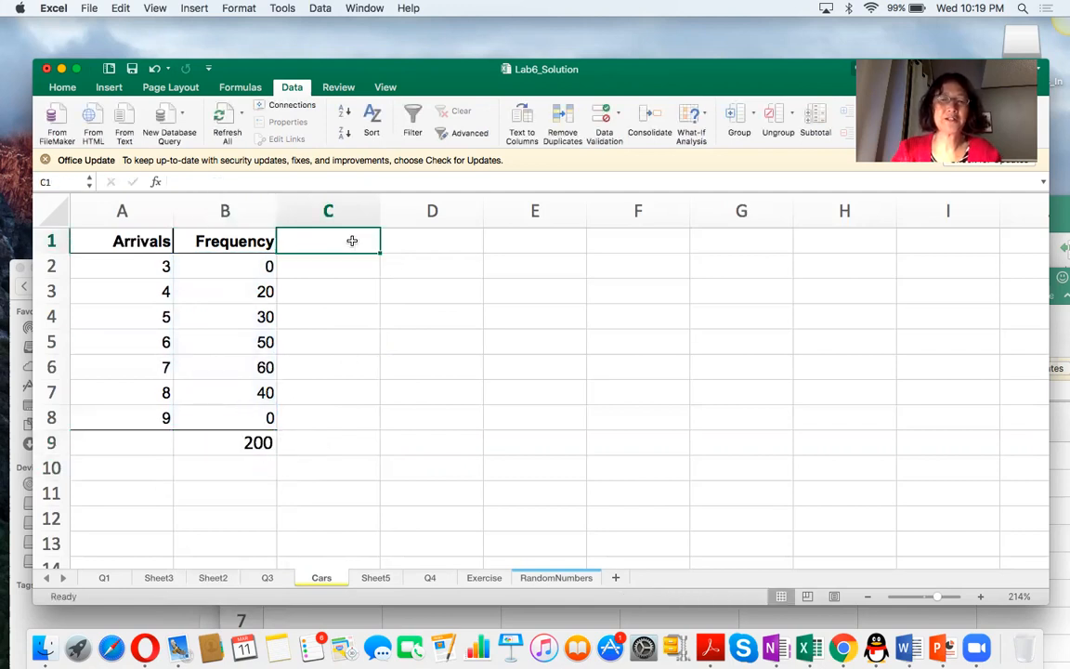
text(Prob)
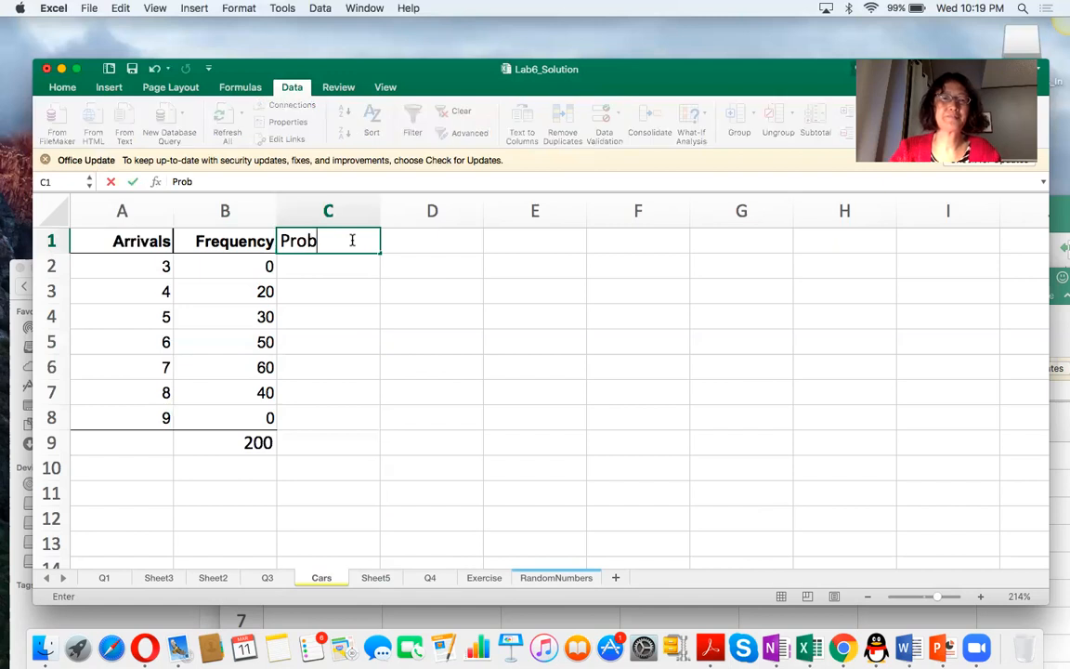
click(334, 267)
text(=)
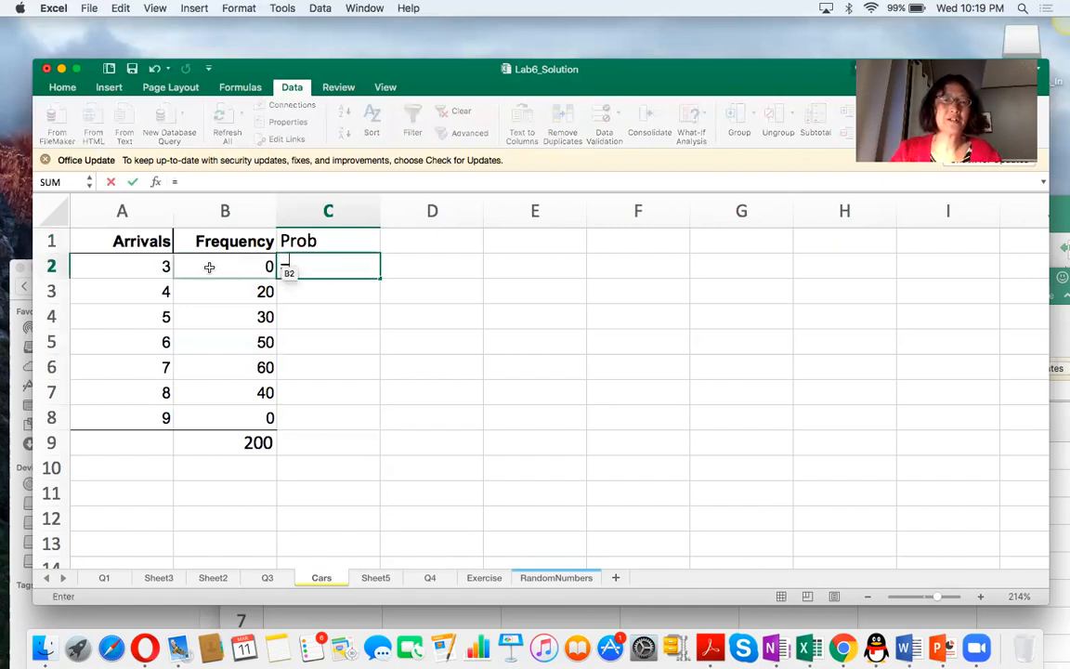
click(222, 268)
text(/)
click(238, 448)
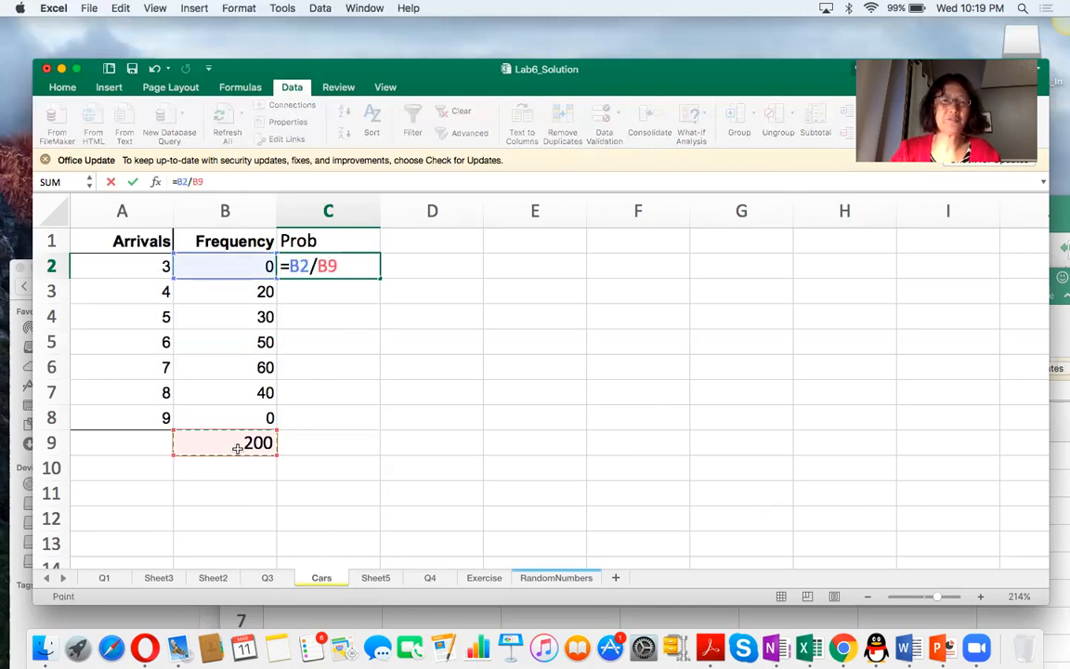
key(Return)
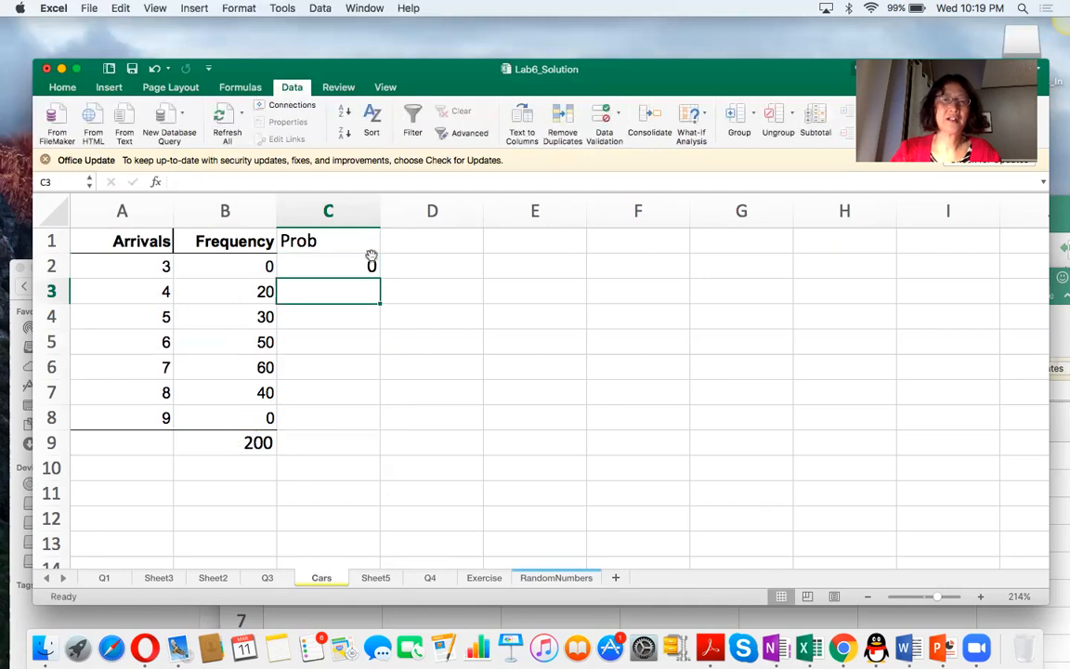
Try to fill the relative-reference probability formula from C2 down to C8.
click(371, 261)
drag(378, 278, 370, 419)
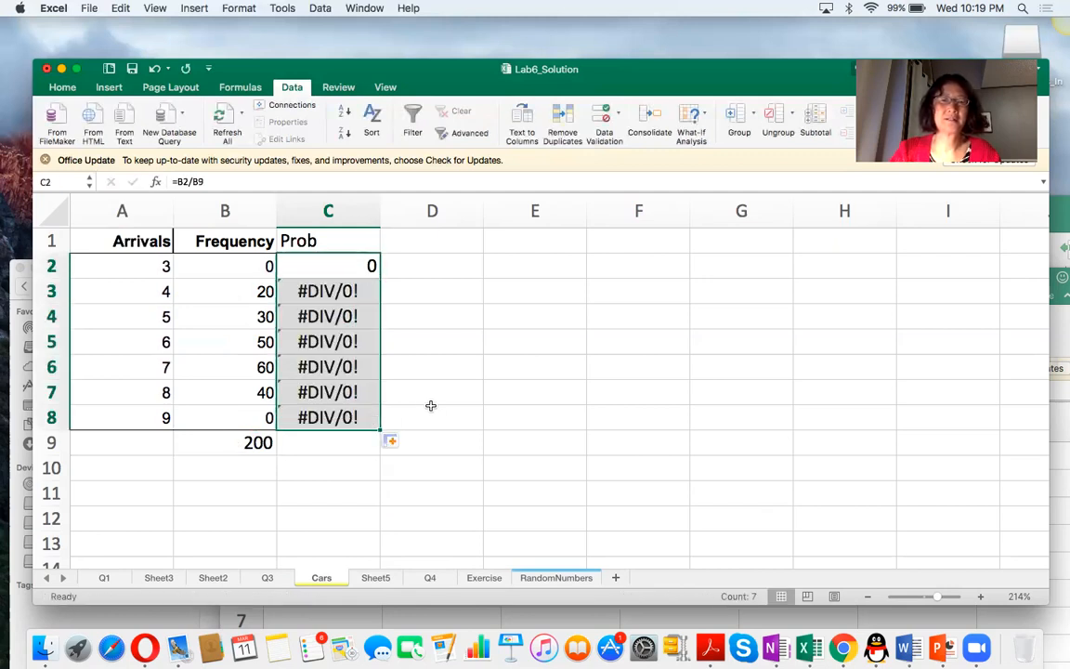
Make the total an absolute reference in C2's formula so that it reads =B2/$B$9.
click(330, 263)
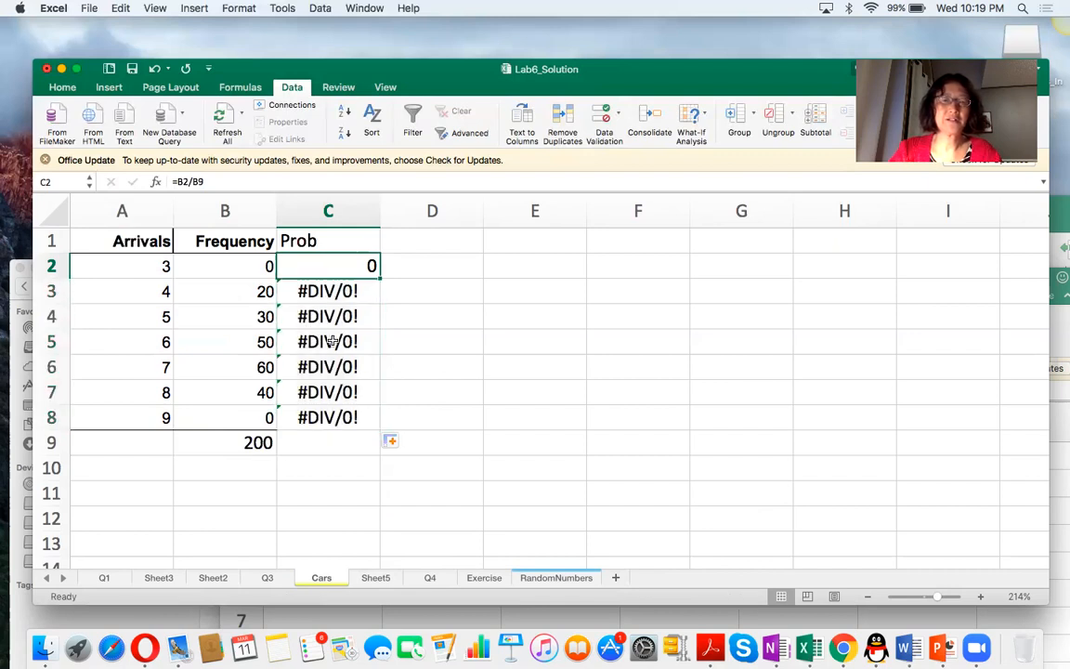
click(206, 181)
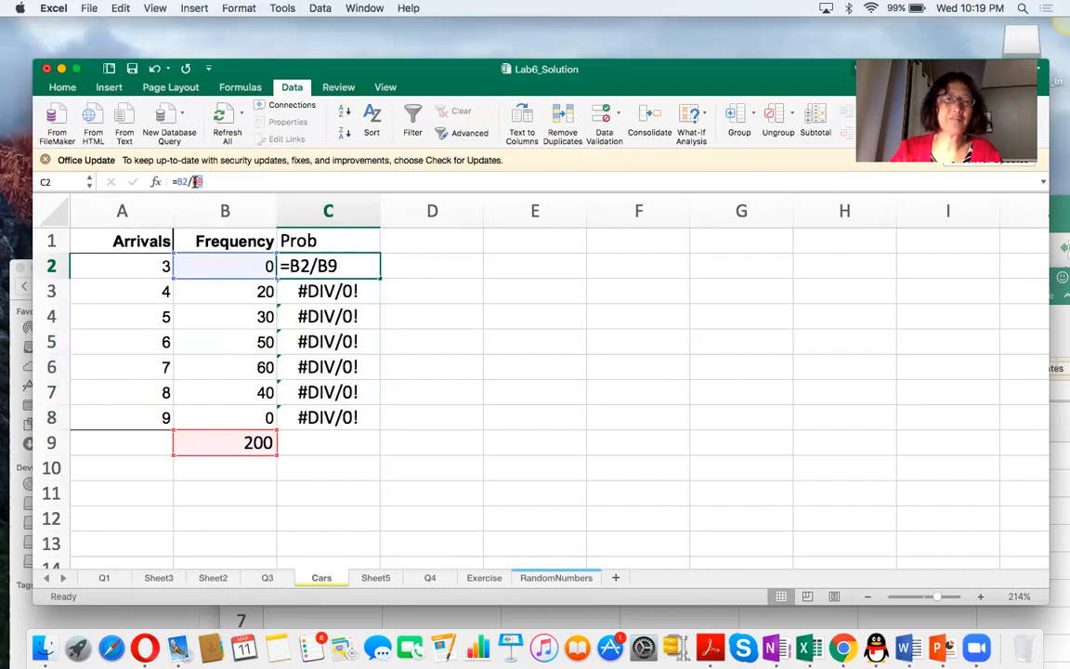
click(195, 181)
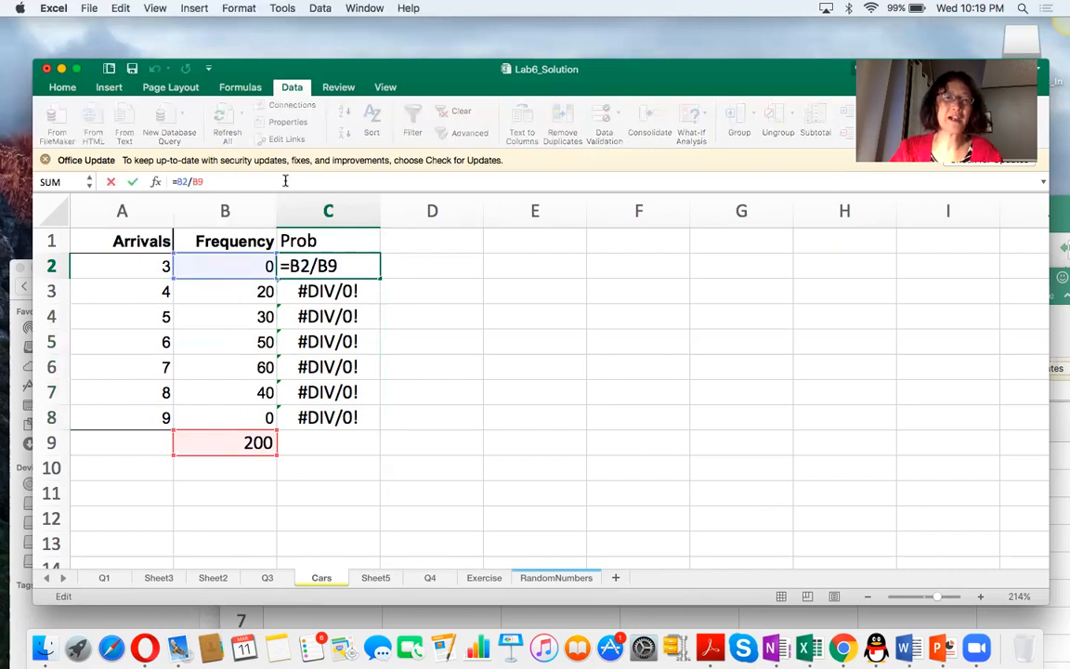
text($)
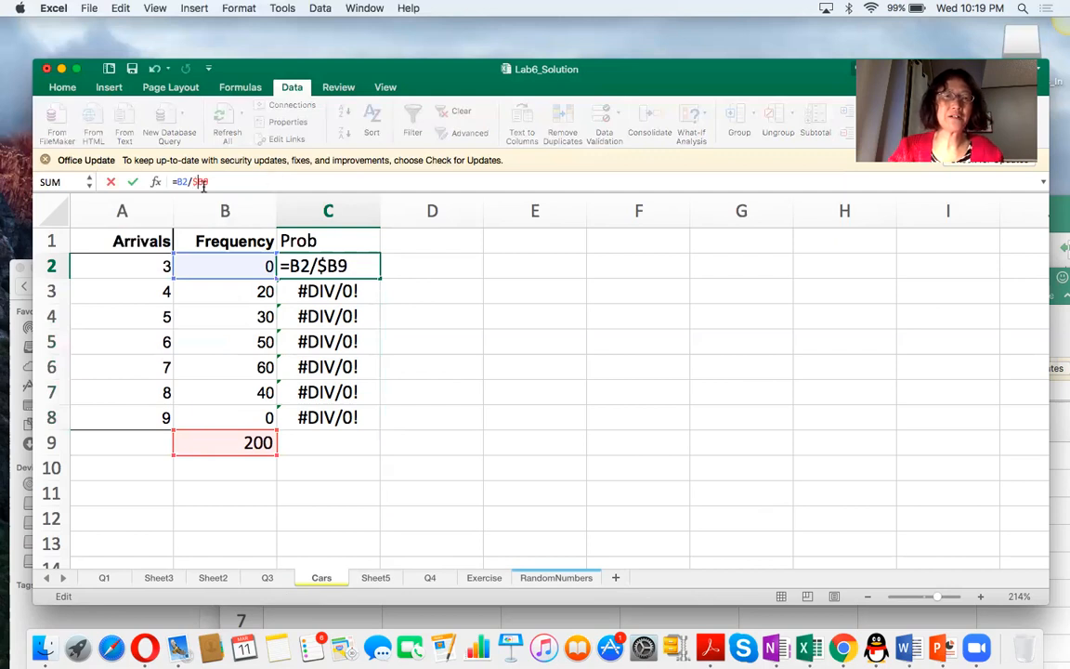
click(200, 182)
text($)
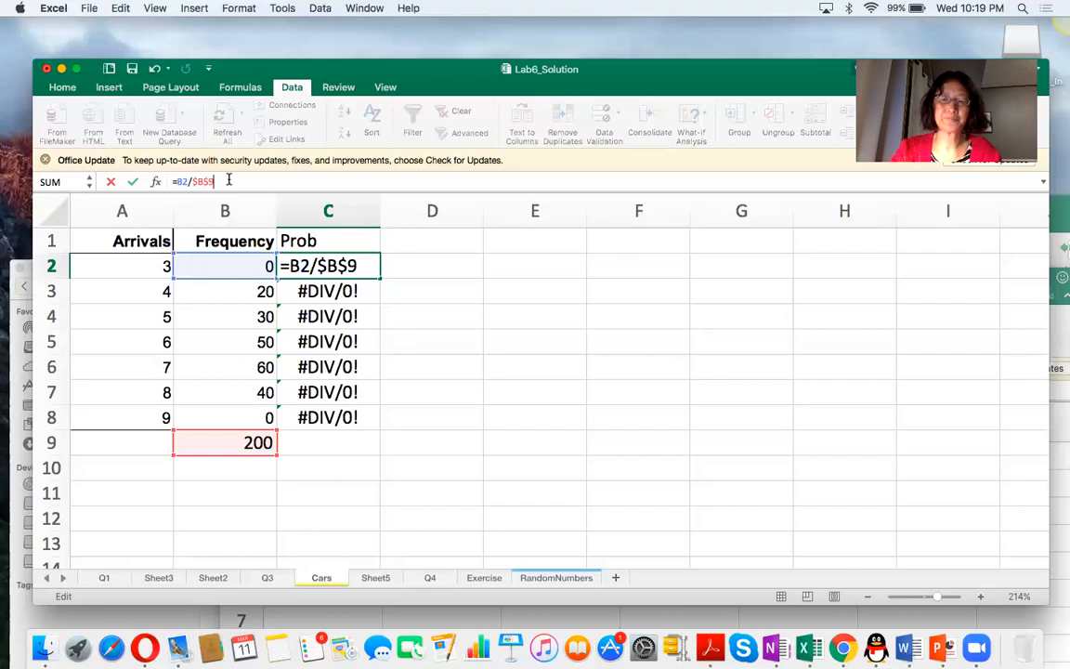
key(Return)
key(Up)
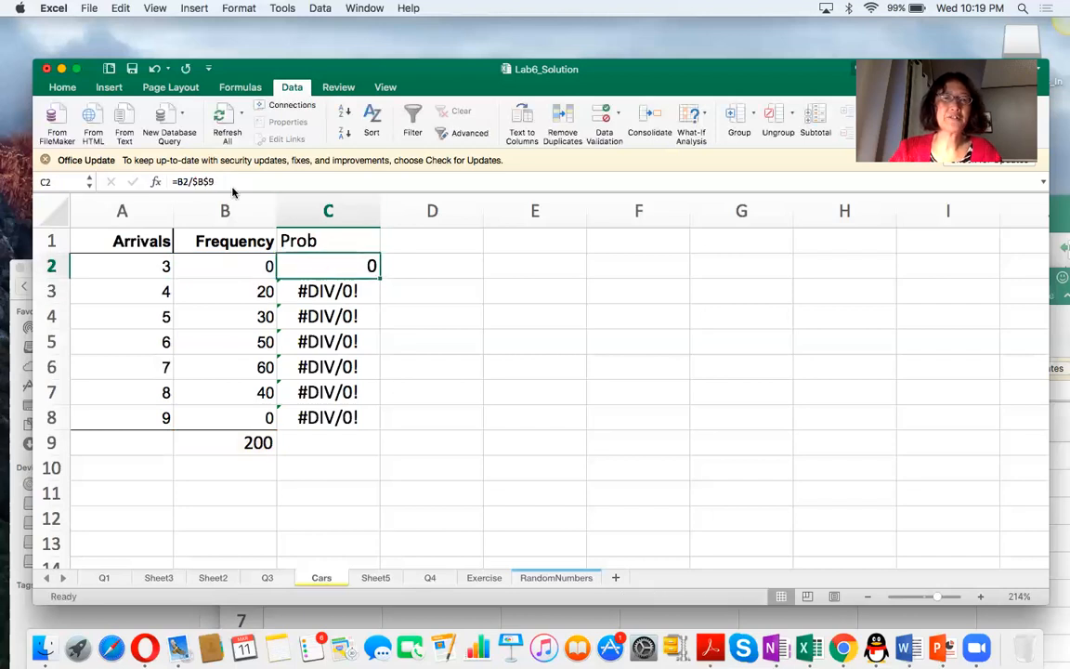
Fill the corrected probability formula from C2 down to C8.
double_click(192, 181)
drag(193, 180, 217, 180)
drag(378, 283, 378, 420)
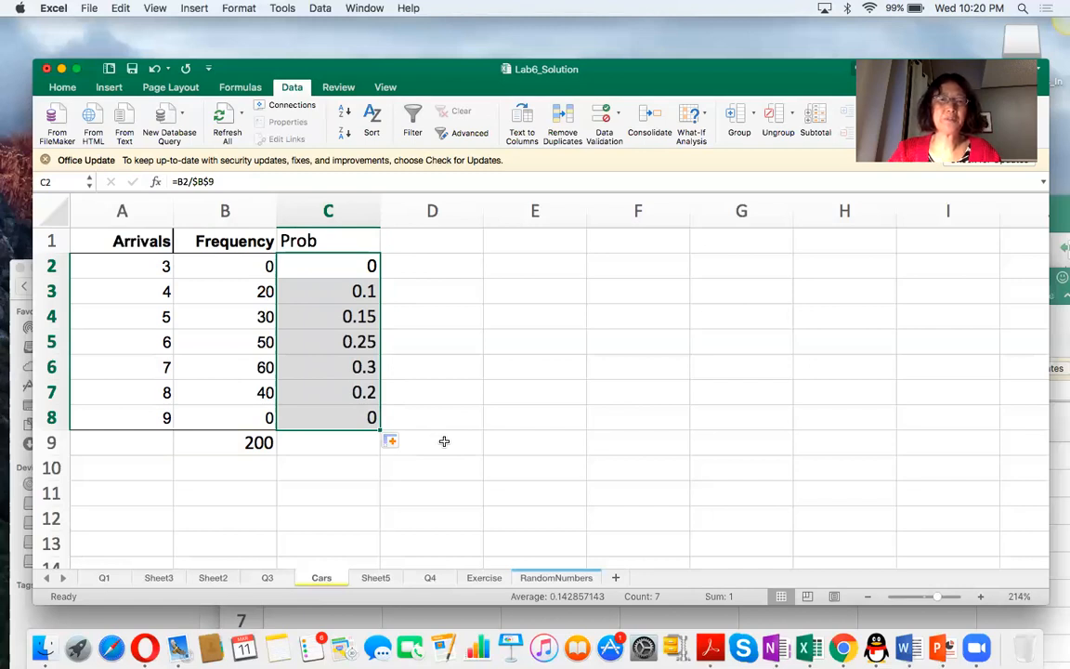
Add the heading CumbProb in E1 and start the cumulative probabilities with =C2 in E2.
click(539, 239)
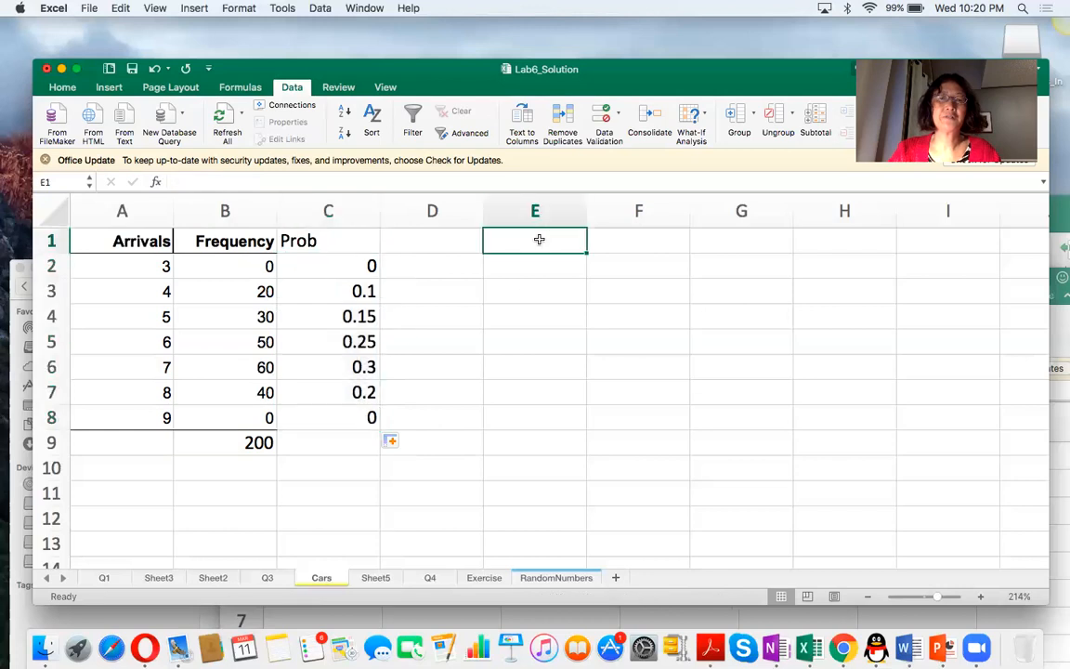
text(Cumb)
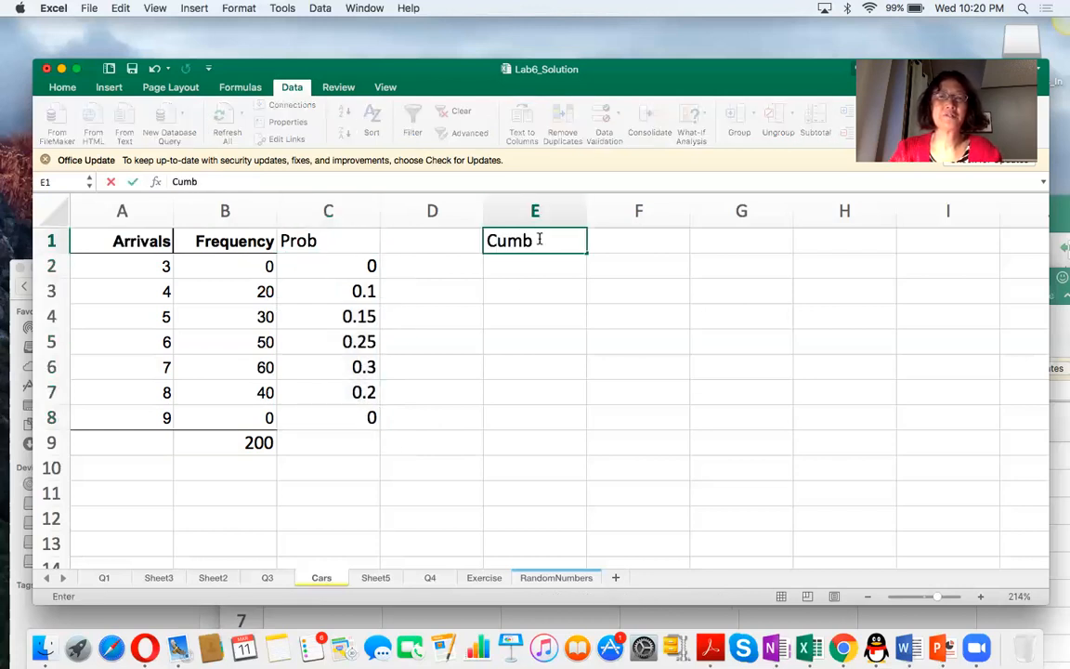
text(Prob)
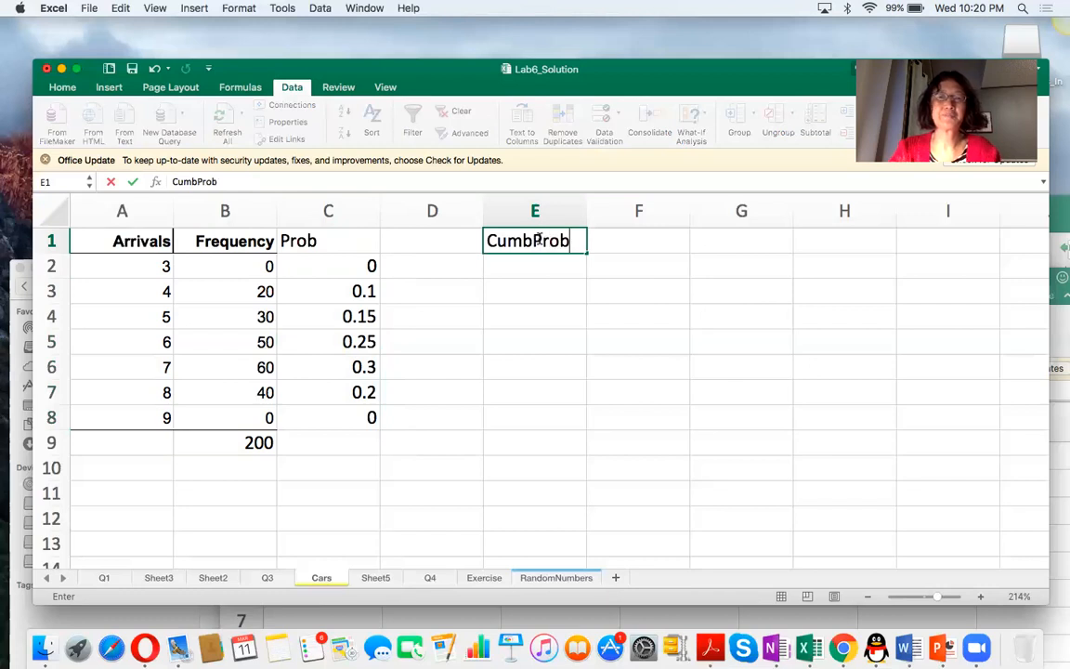
click(543, 269)
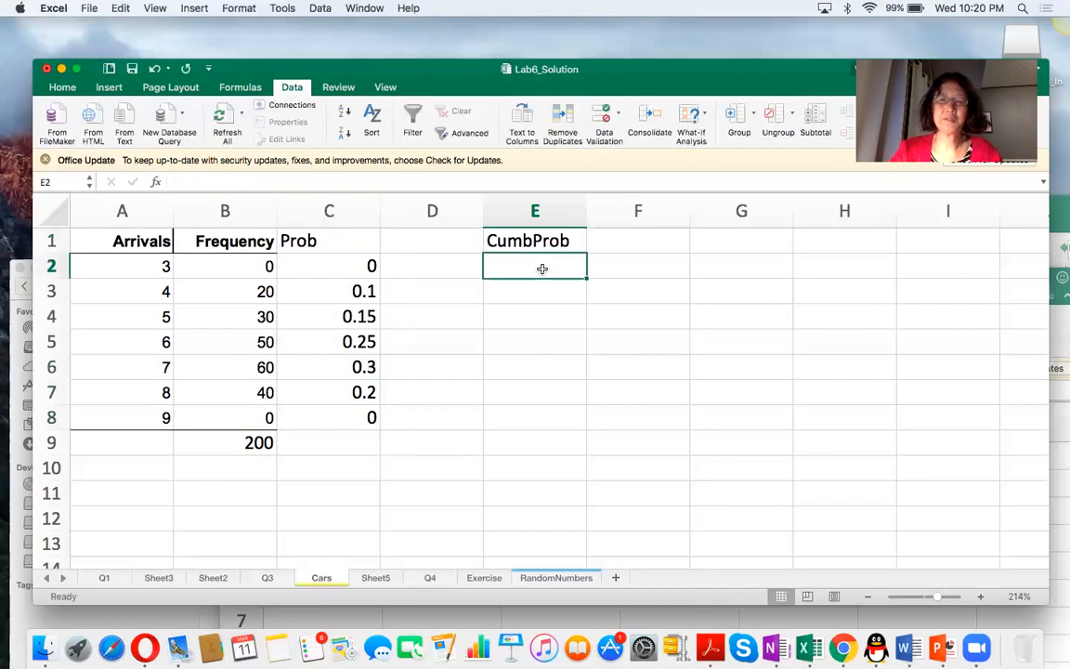
text(=)
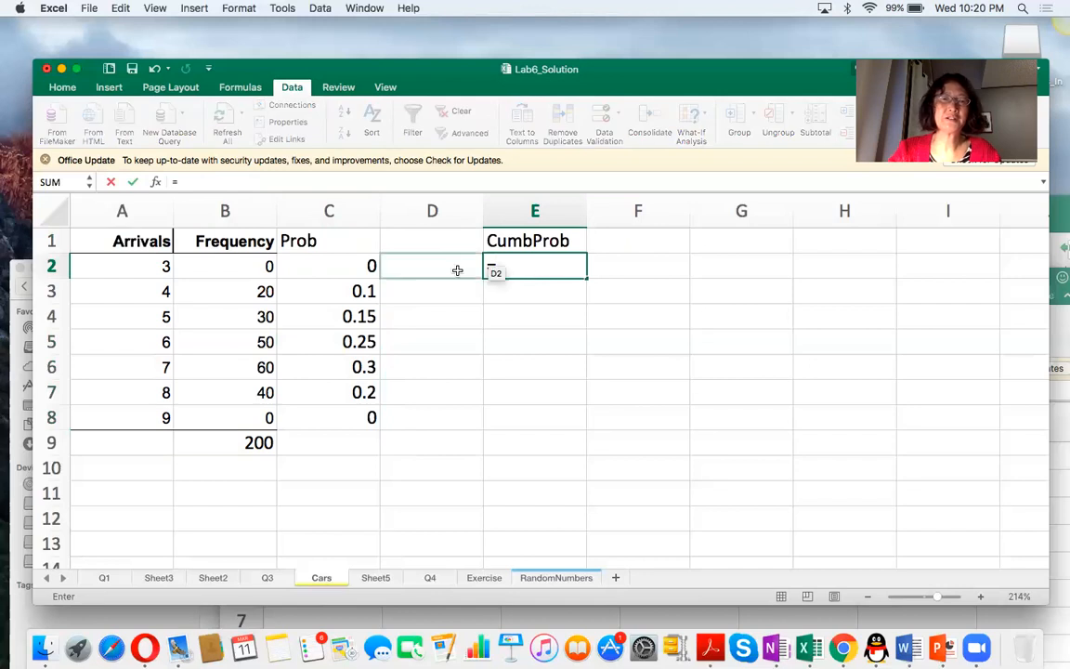
click(370, 266)
key(Return)
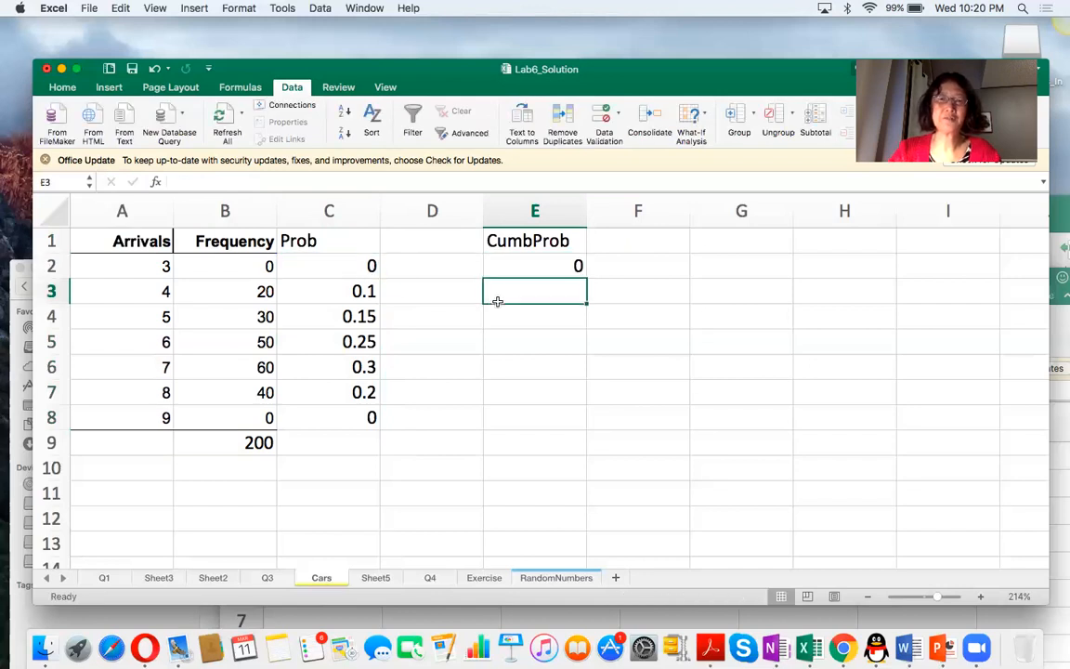
Enter the running-sum formula =C3+E2 in E3 and fill it down to E8.
text(=)
click(363, 291)
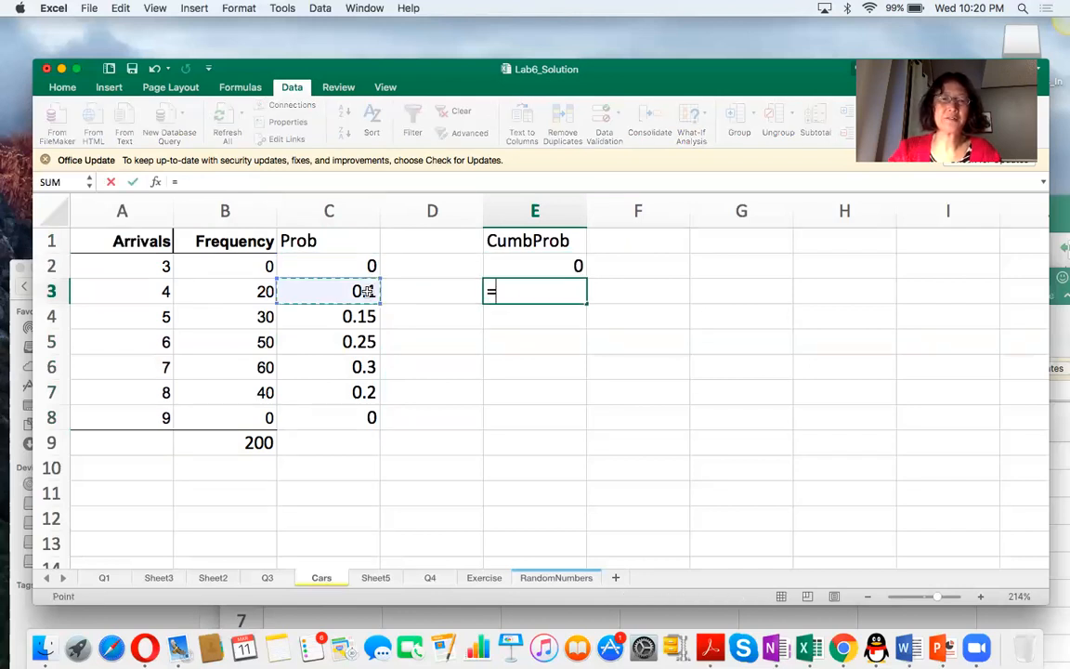
text(+)
click(511, 271)
key(Return)
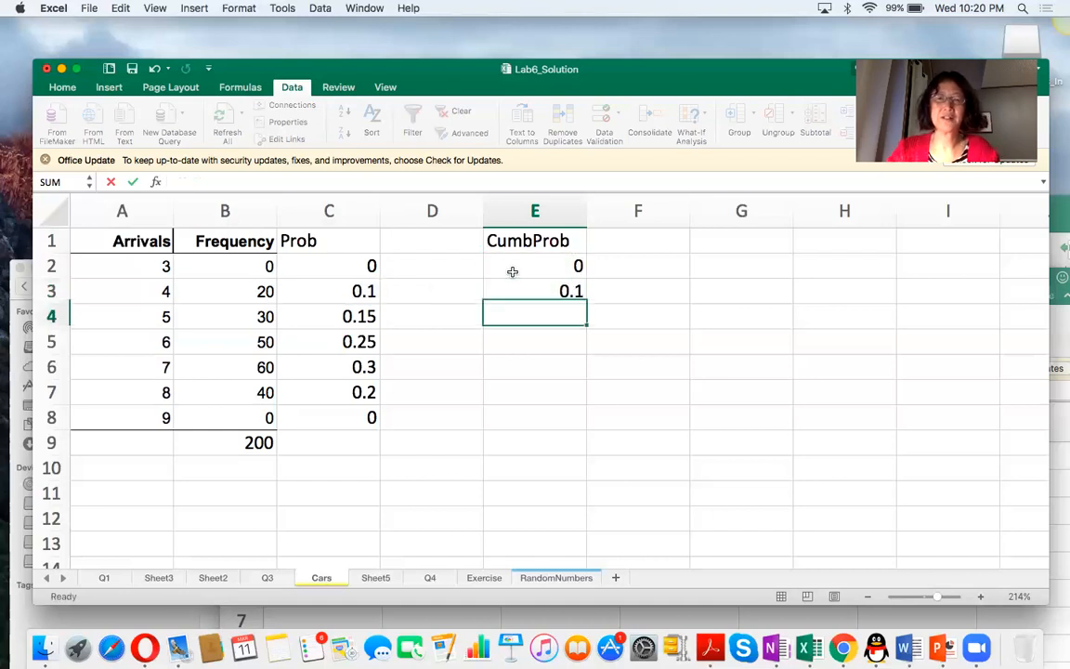
click(535, 291)
drag(586, 305, 585, 424)
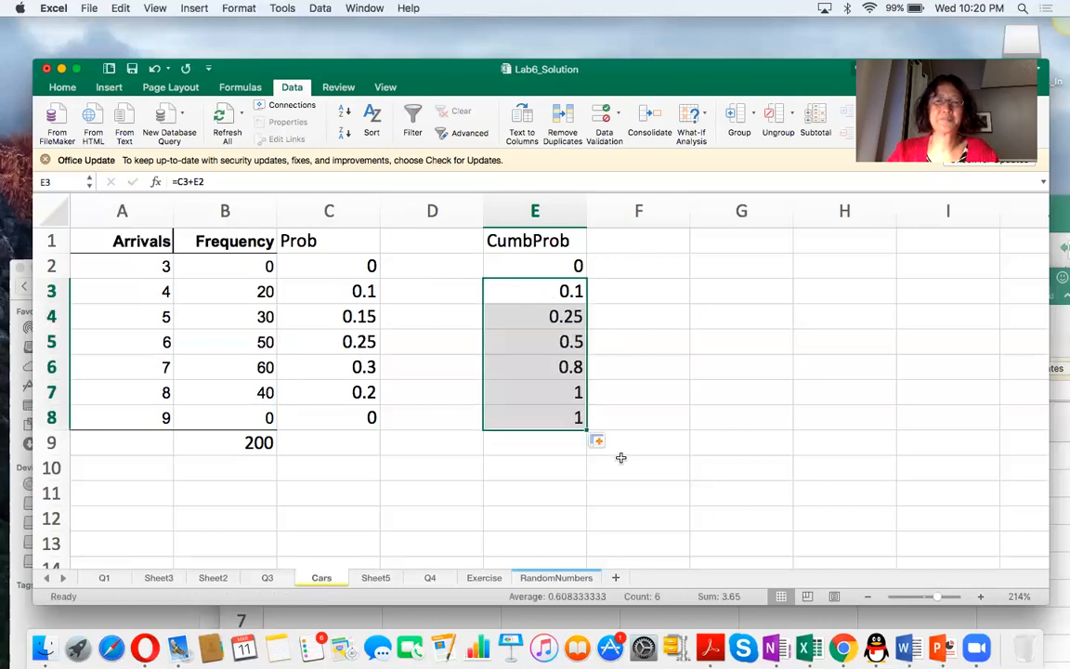
Copy the cumulative probabilities in E2:E8 and paste them as values only starting at D3.
drag(531, 267, 529, 407)
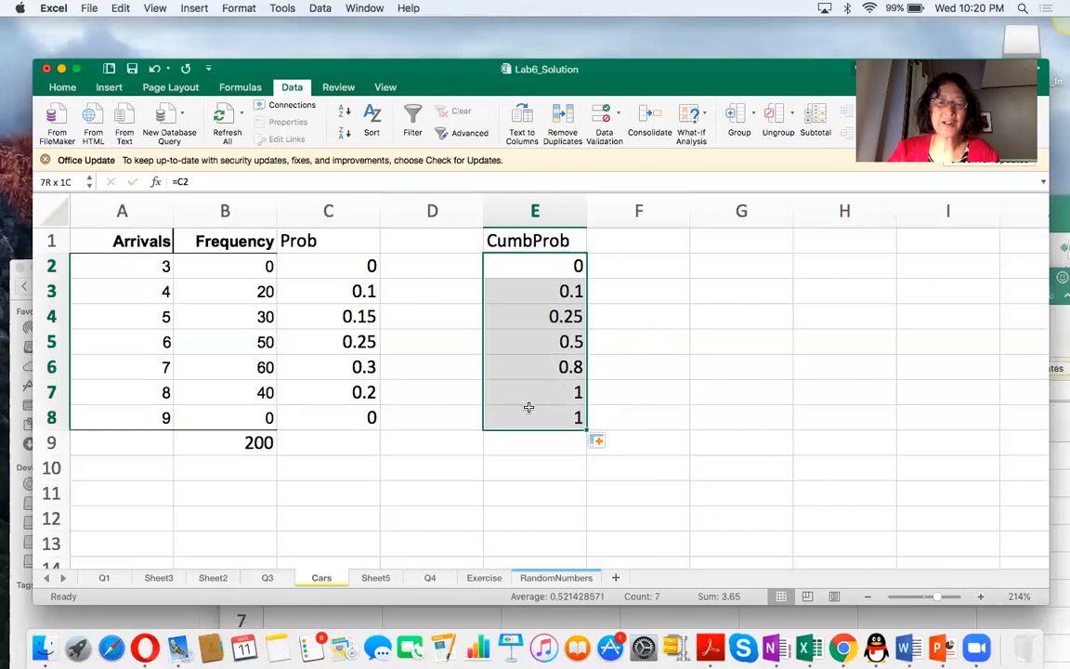
key(super+c)
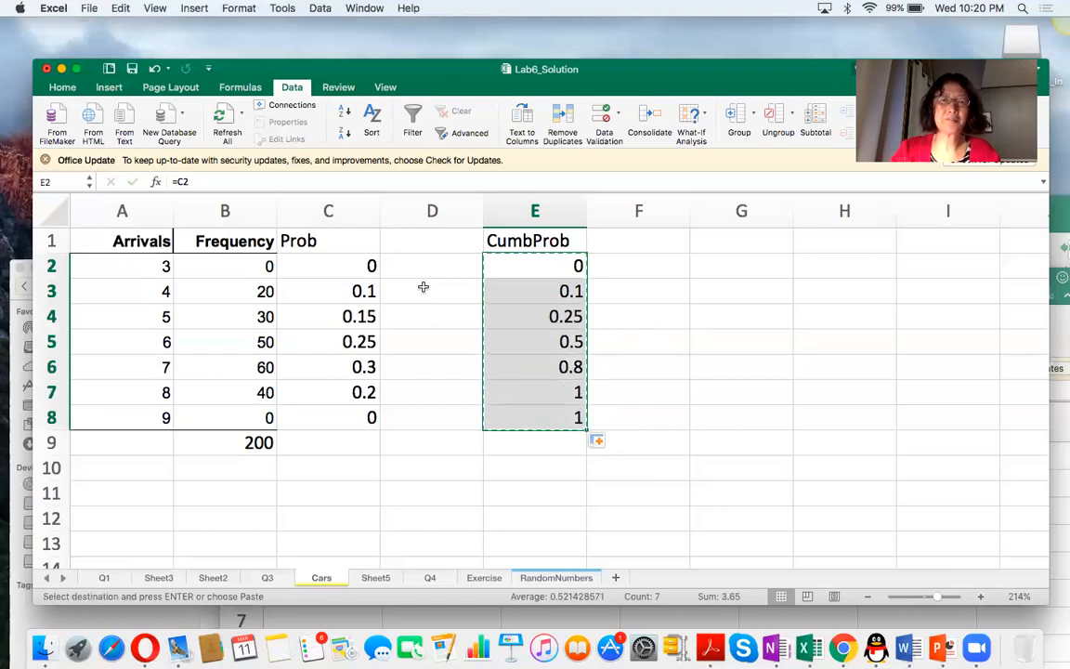
click(423, 288)
key(super+v)
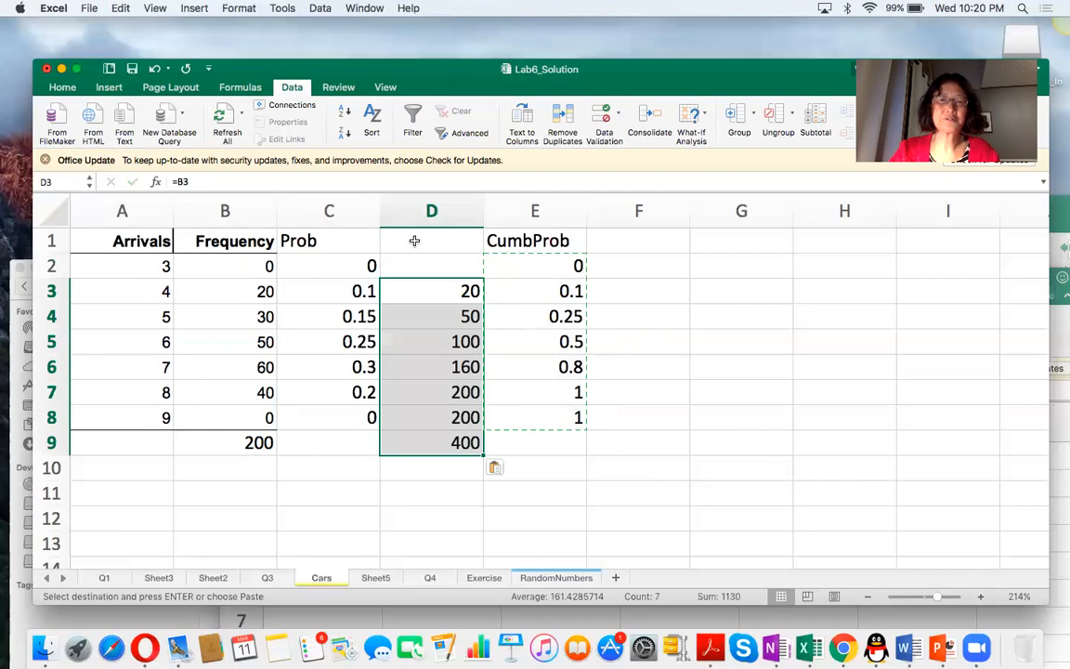
click(495, 467)
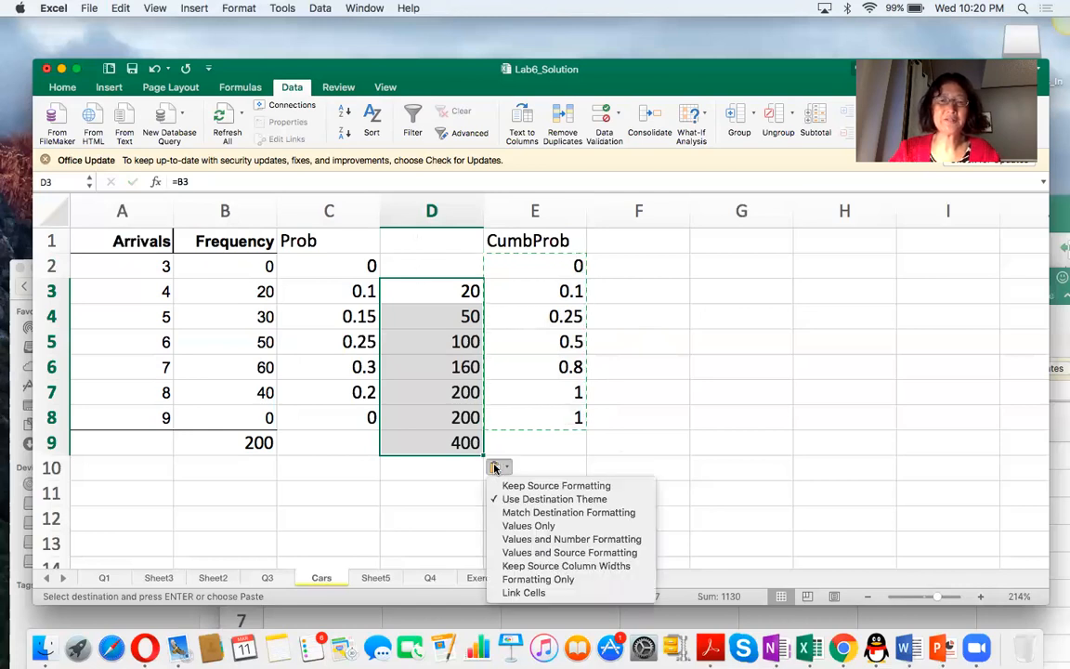
click(522, 526)
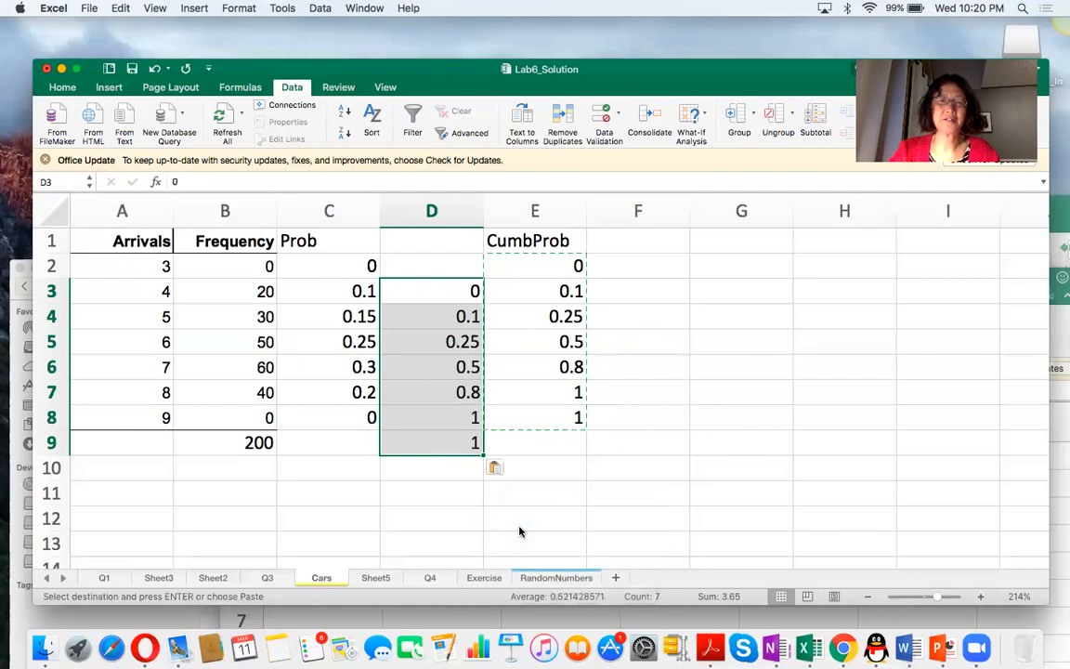
Enter the heading Lower in D1 above the pasted cumulative values.
click(422, 243)
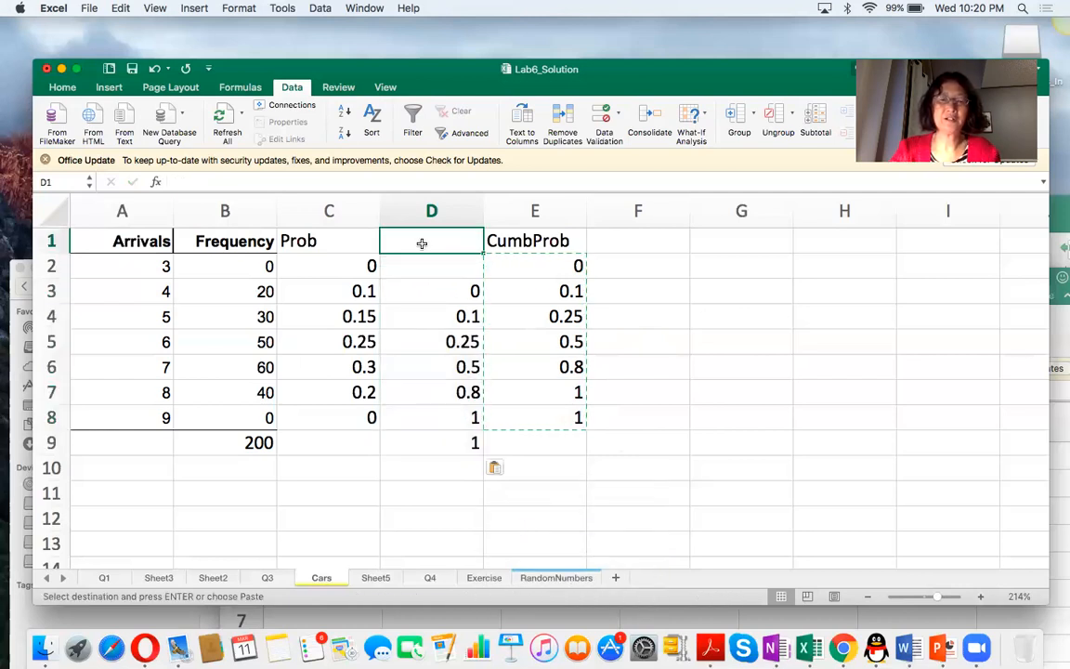
text(Lower)
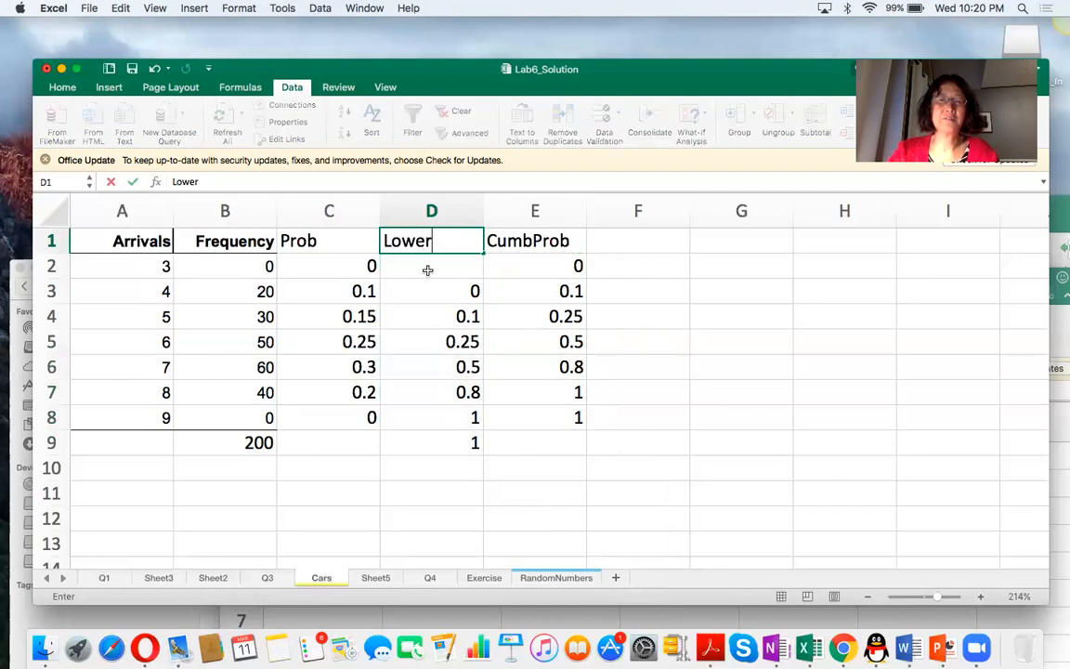
click(551, 240)
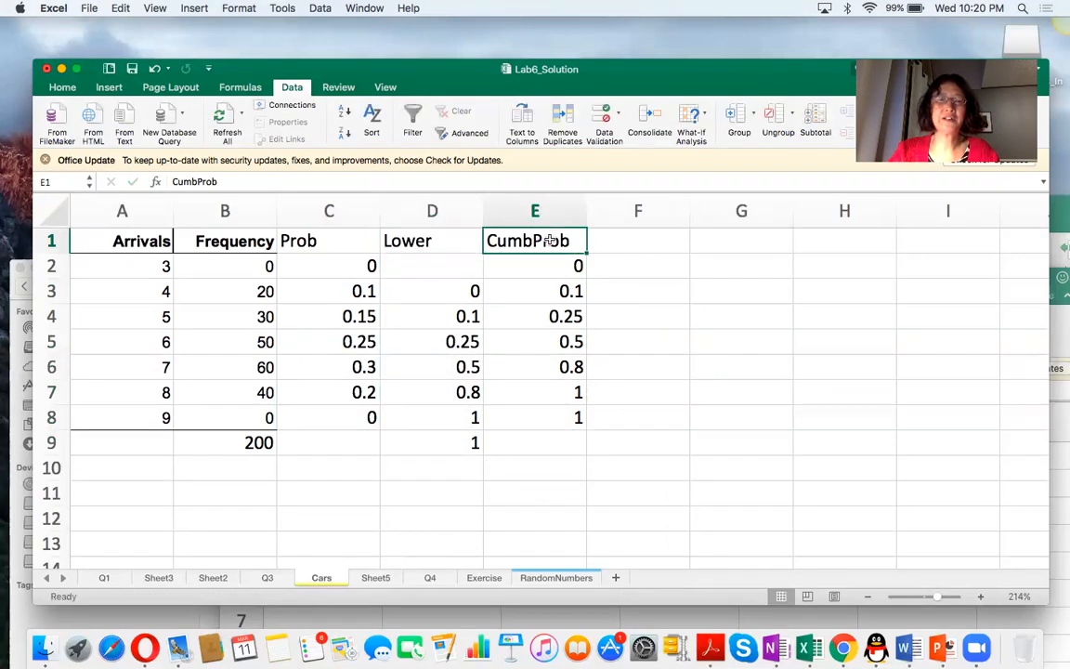
Fill the Lower and CumbProb headings in D1:E1 with yellow.
drag(388, 240, 538, 243)
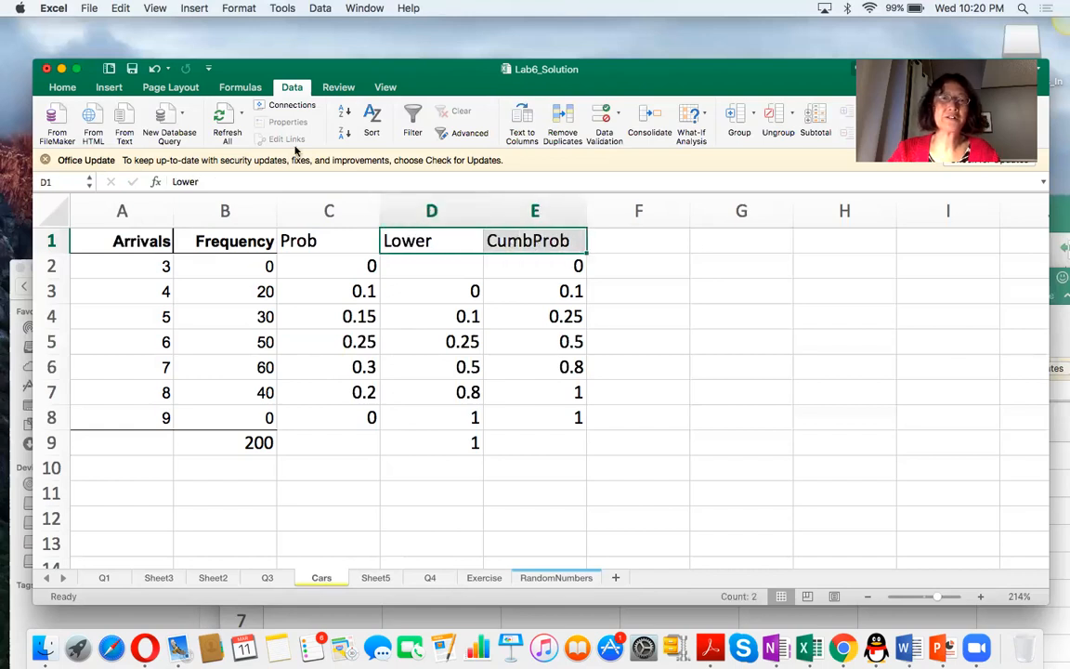
click(59, 89)
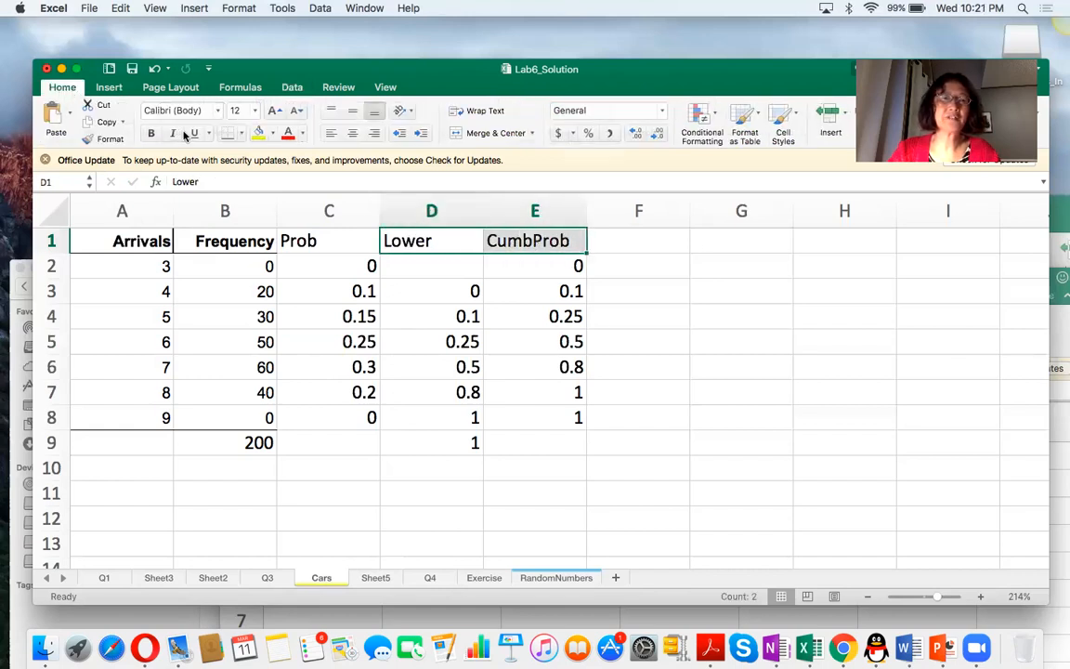
click(259, 133)
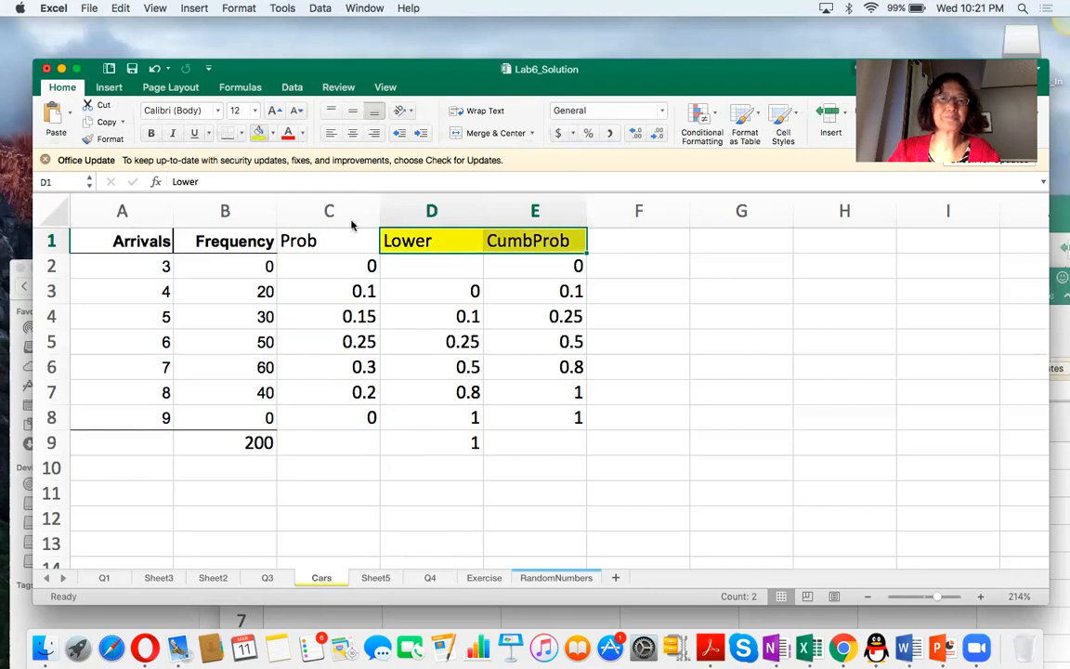
Enter 0 in D2 as the first value under the Lower heading.
click(446, 267)
text(0)
click(465, 312)
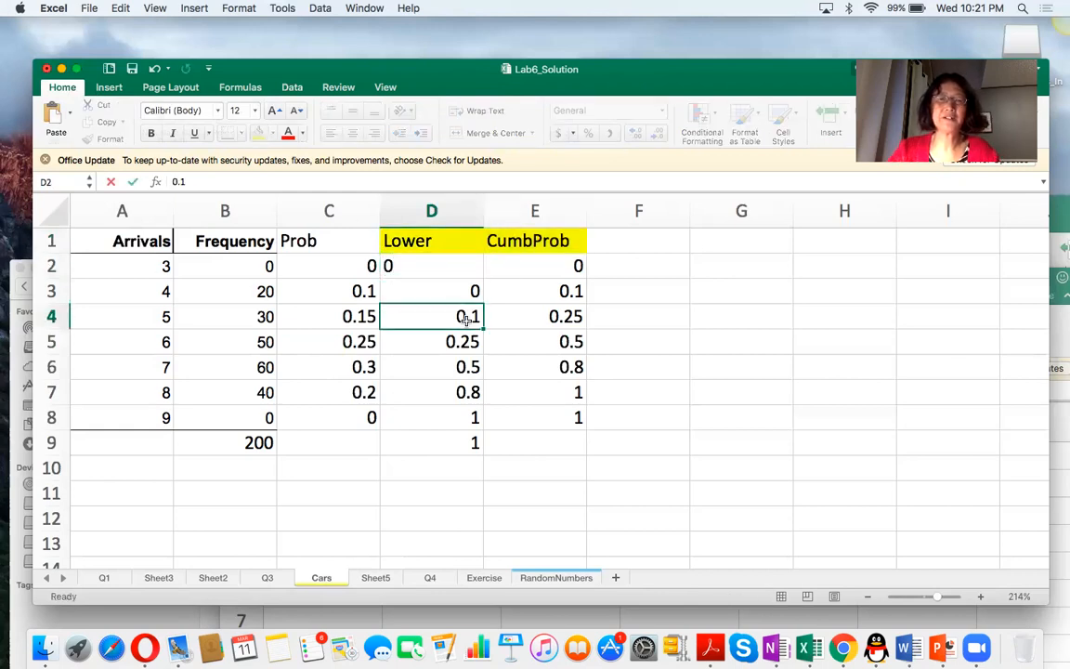
click(439, 266)
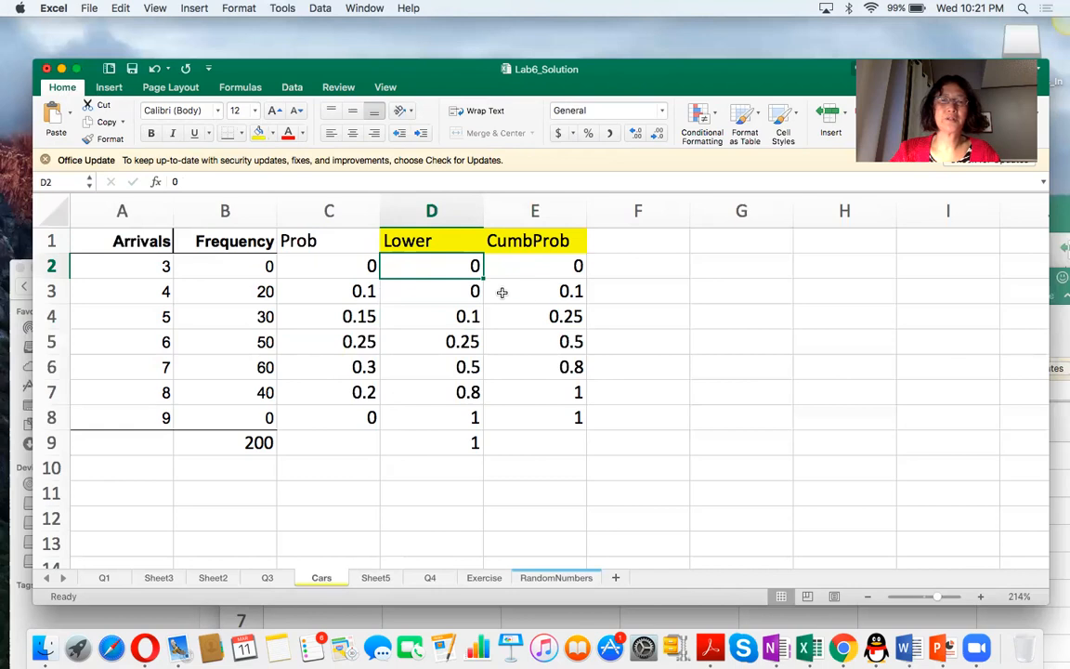
Highlight the lower and cumulative probability bounds in D3:E7 with yellow fill.
drag(457, 293, 543, 397)
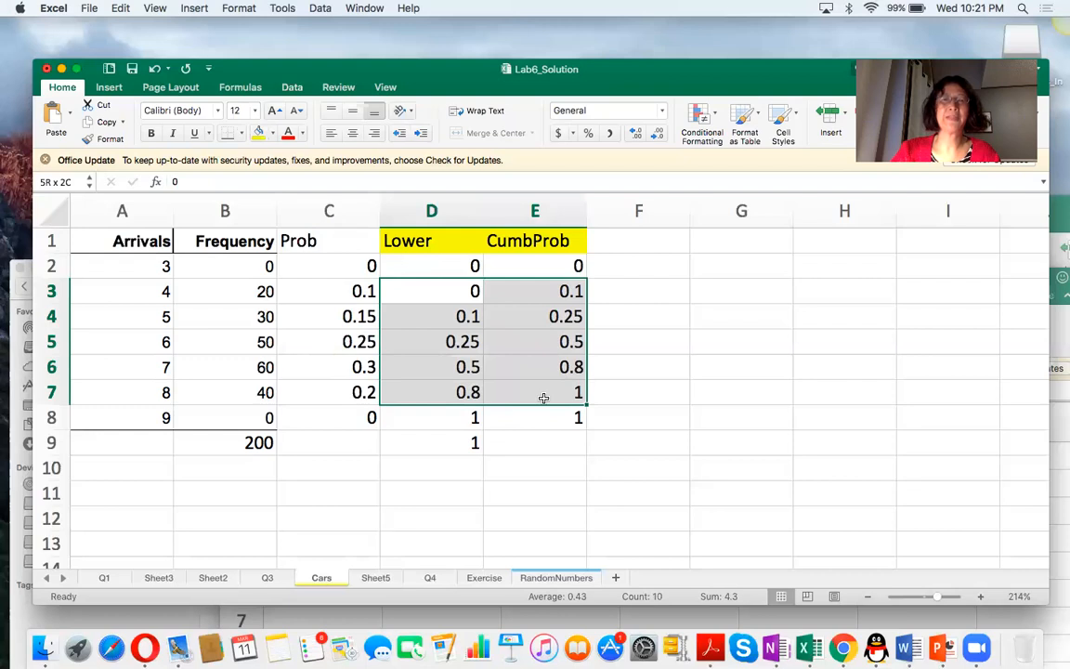
click(258, 132)
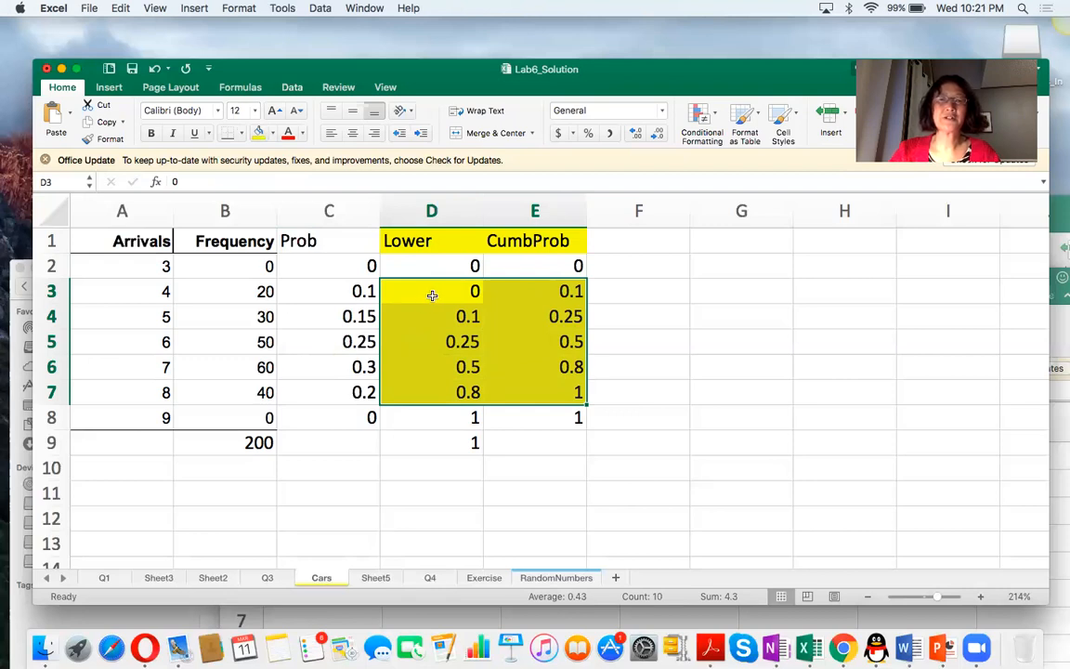
drag(431, 294, 533, 300)
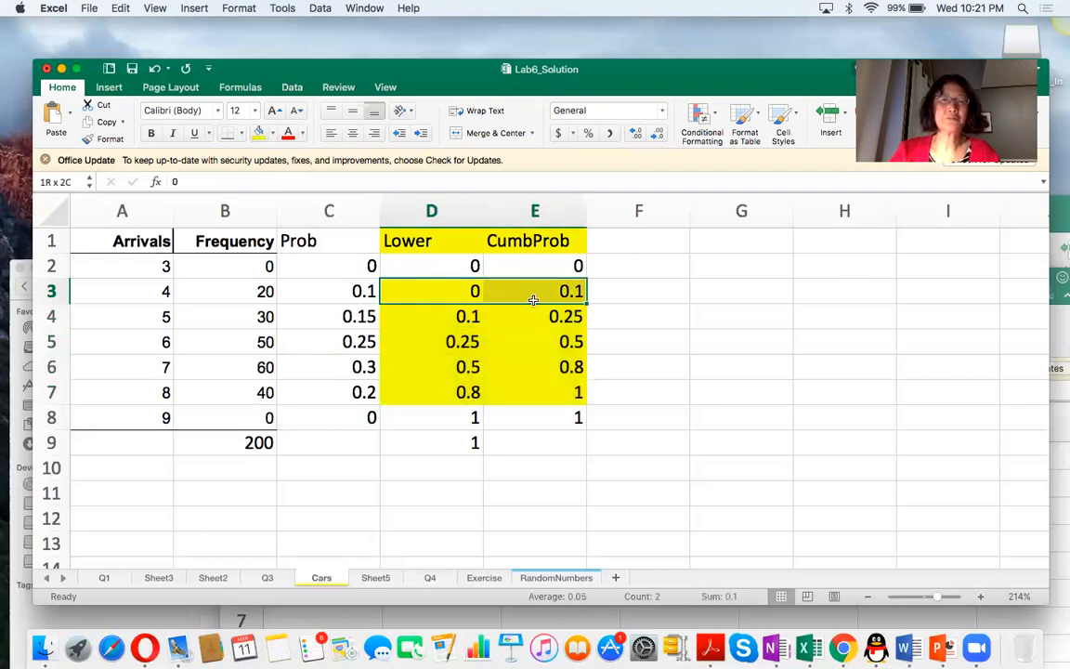
drag(444, 318, 541, 318)
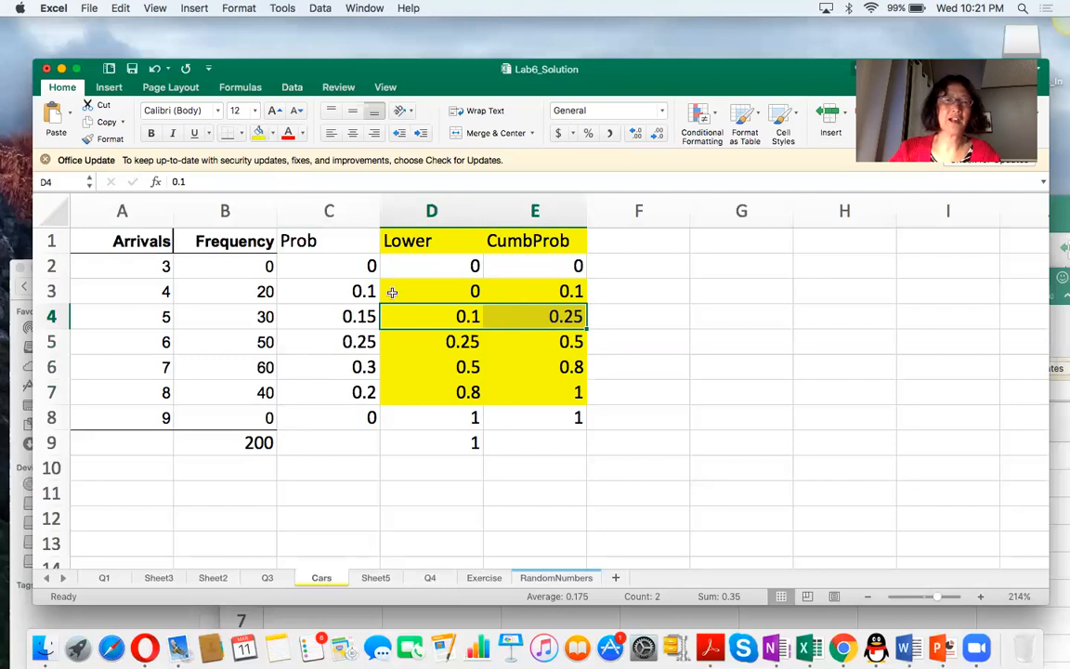
Copy the arrival values A3:A7 into F3:F7 and fill the lookup table D3:F7 with yellow.
drag(131, 290, 144, 384)
key(super+c)
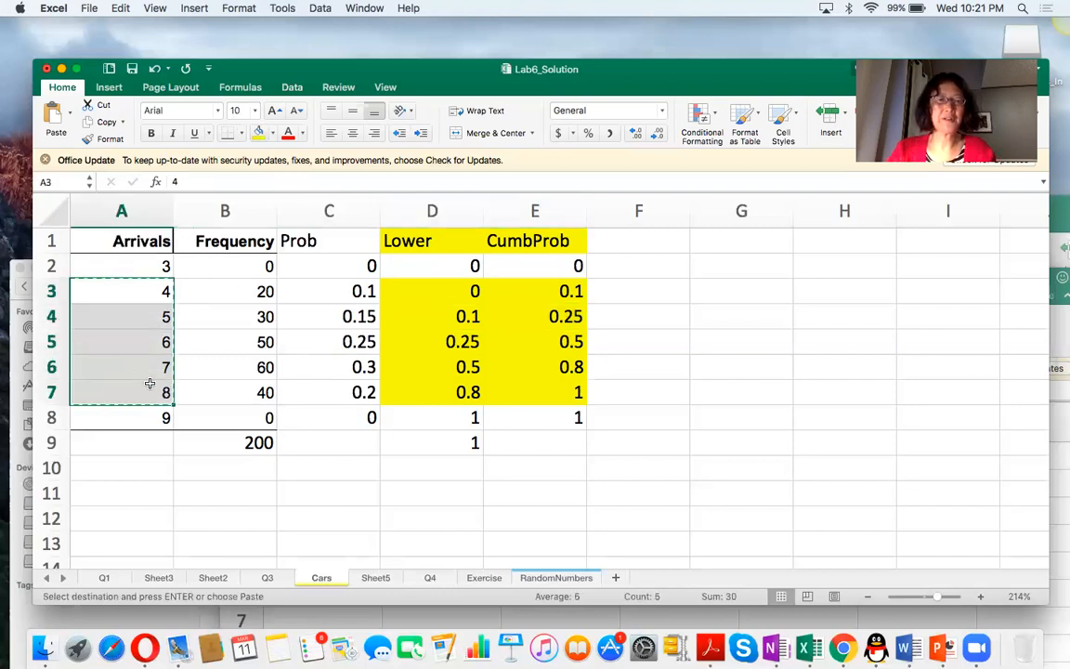
click(635, 289)
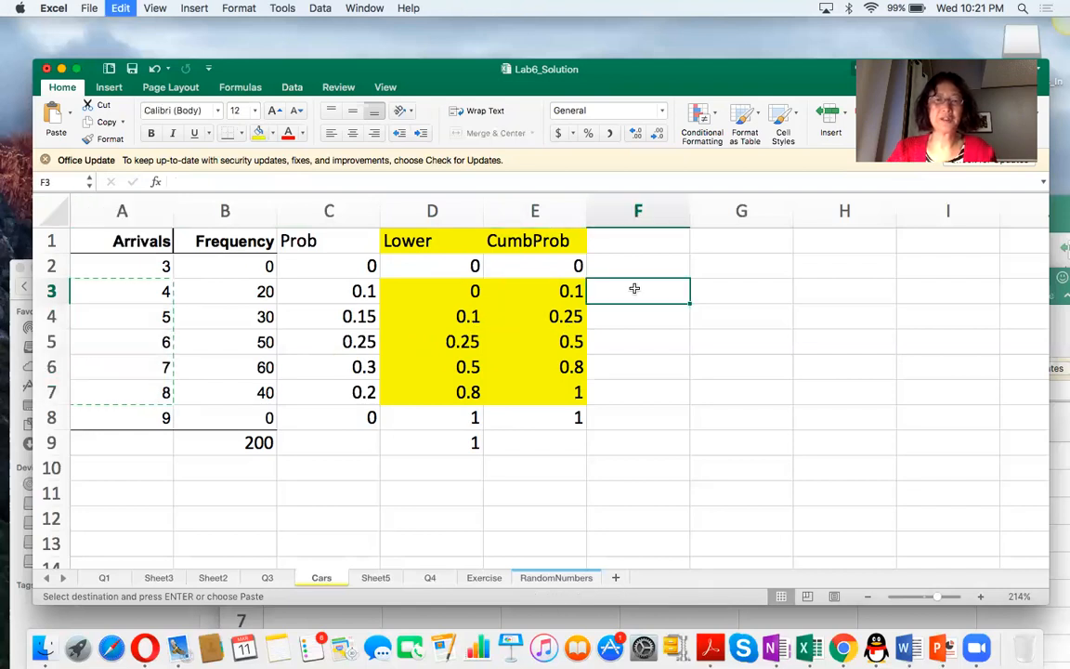
key(super+v)
drag(433, 286, 609, 398)
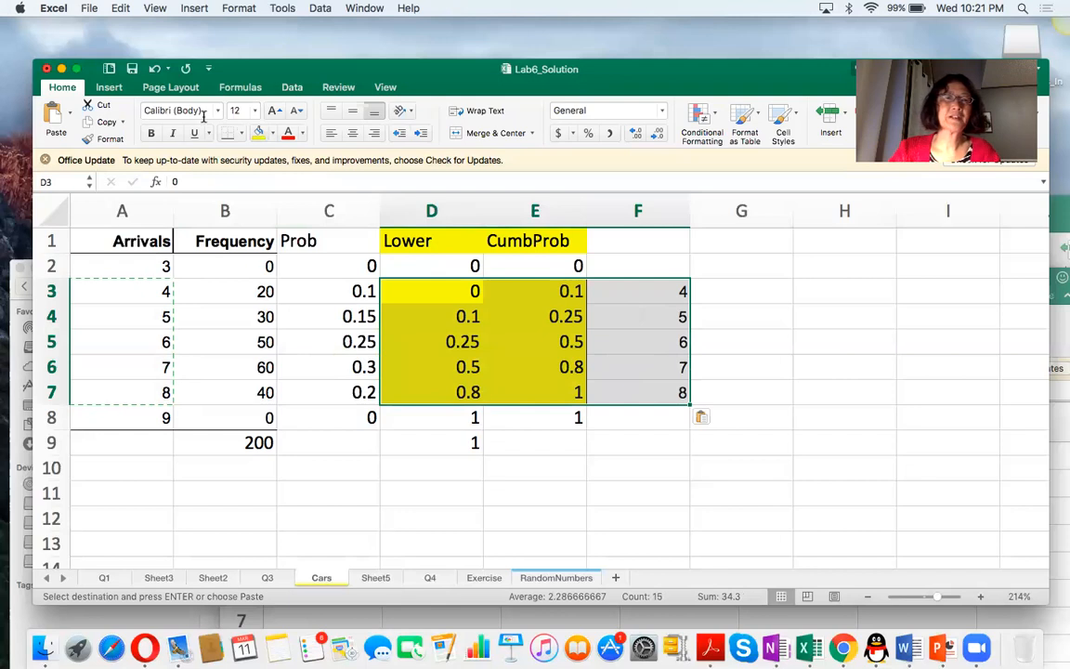
click(259, 133)
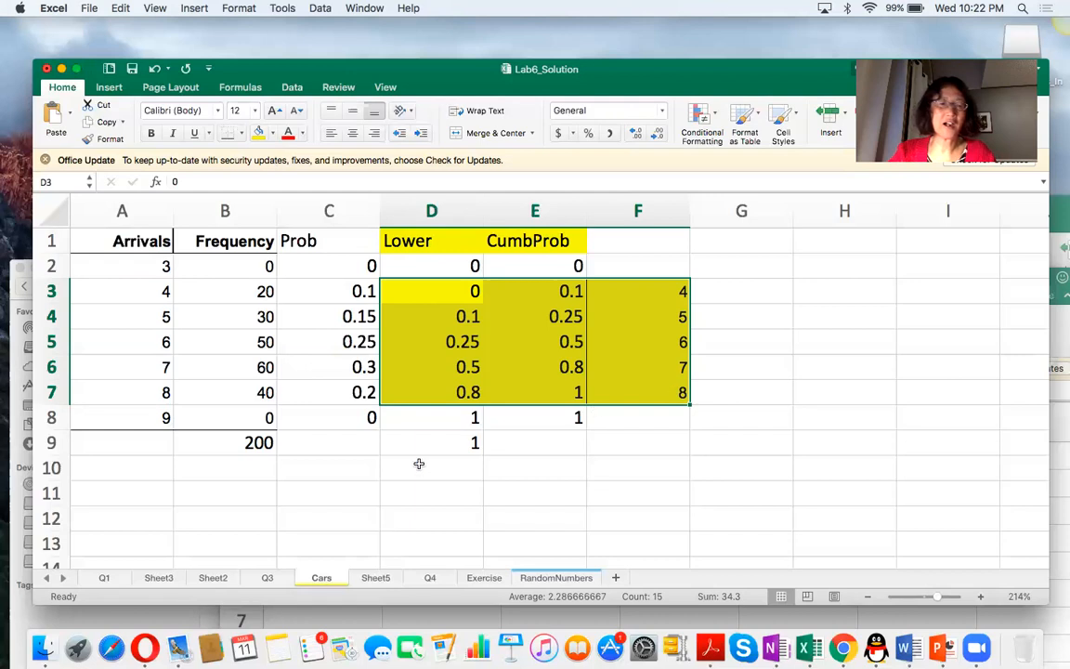
Enter =rand() in A11 and fill it down to A25 to generate the random numbers.
click(140, 493)
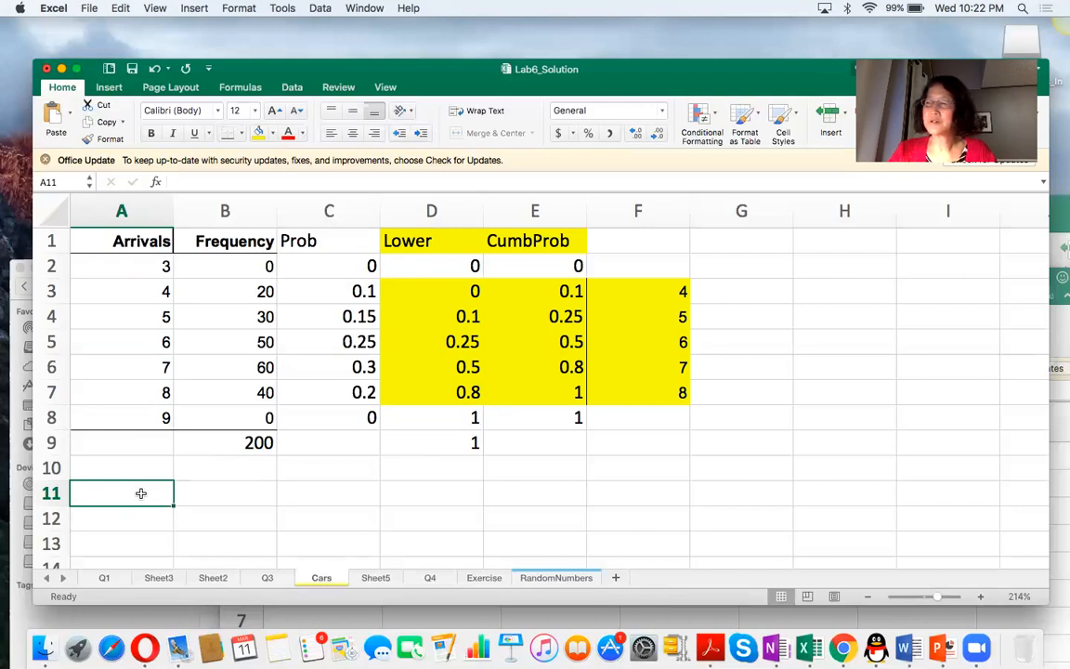
text(=rand())
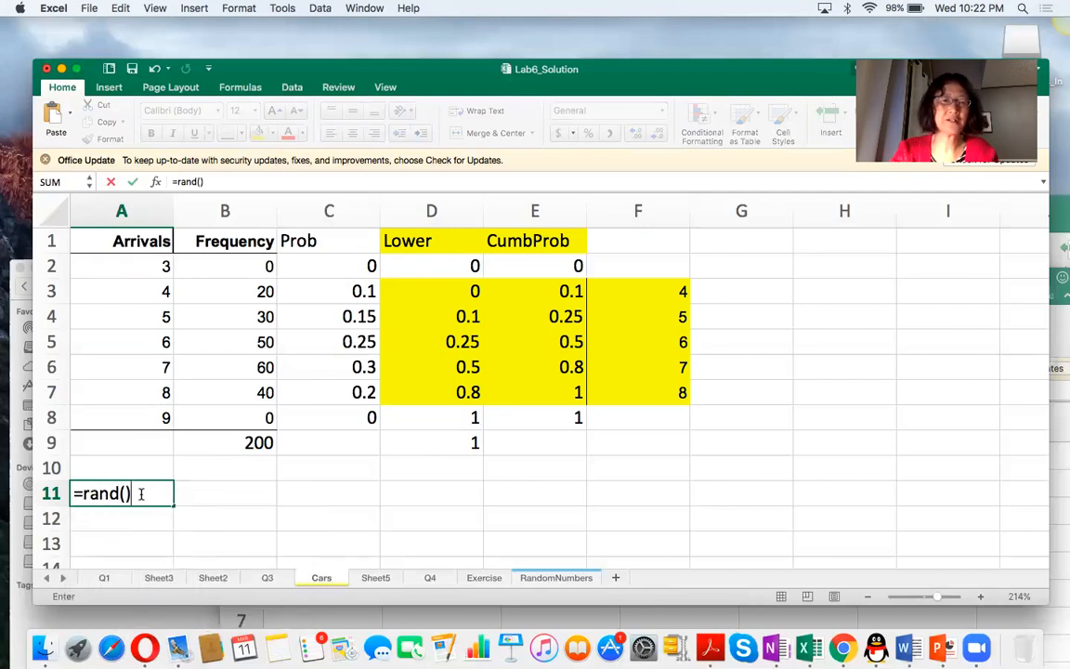
key(Return)
scroll(176, 494, down, 3)
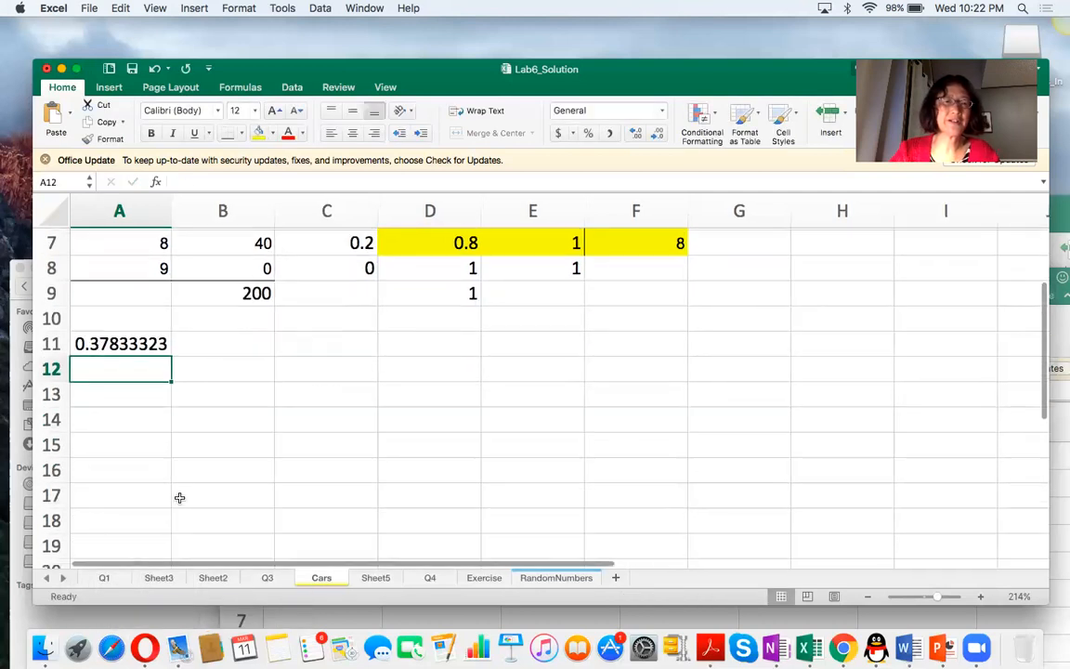
click(141, 344)
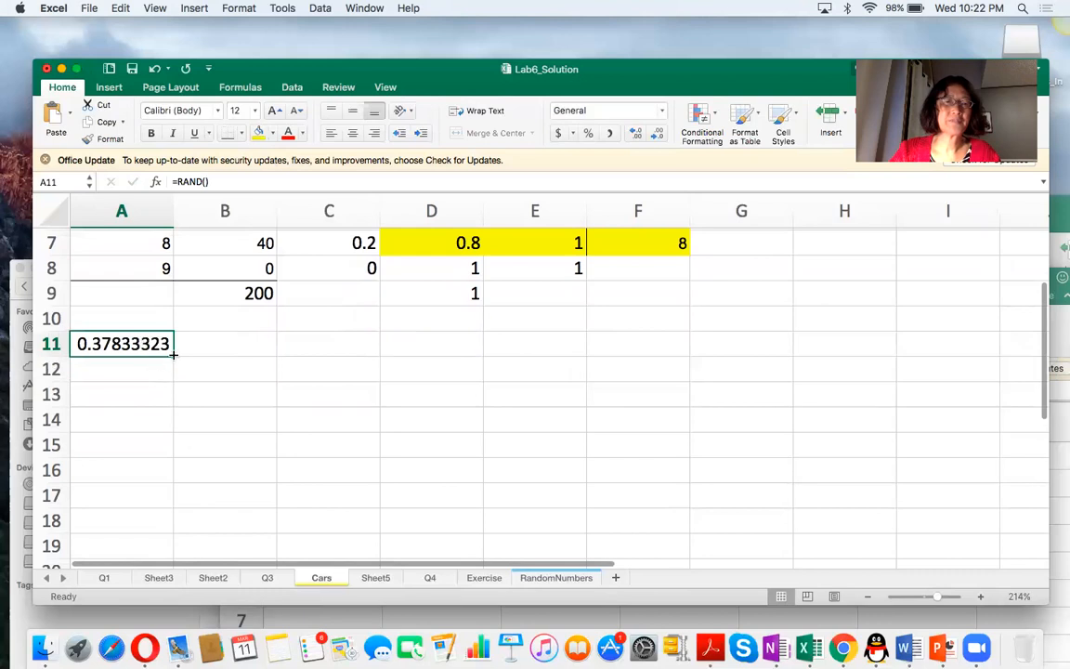
drag(175, 357, 156, 551)
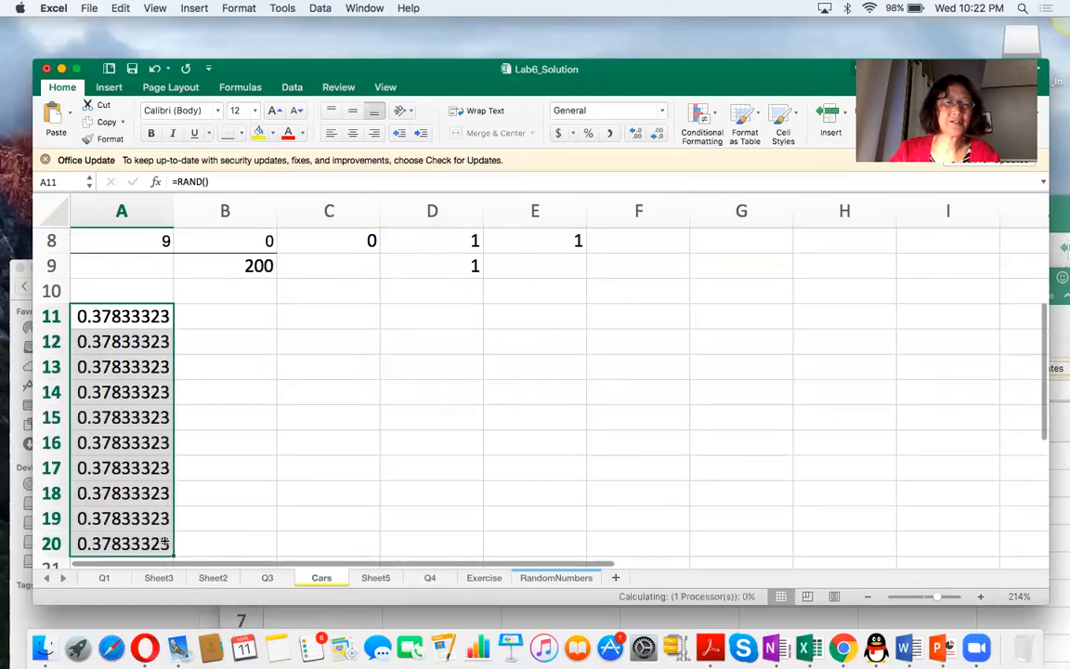
scroll(162, 544, down, 2)
drag(175, 447, 164, 568)
scroll(210, 514, down, 2)
scroll(210, 514, up, 4)
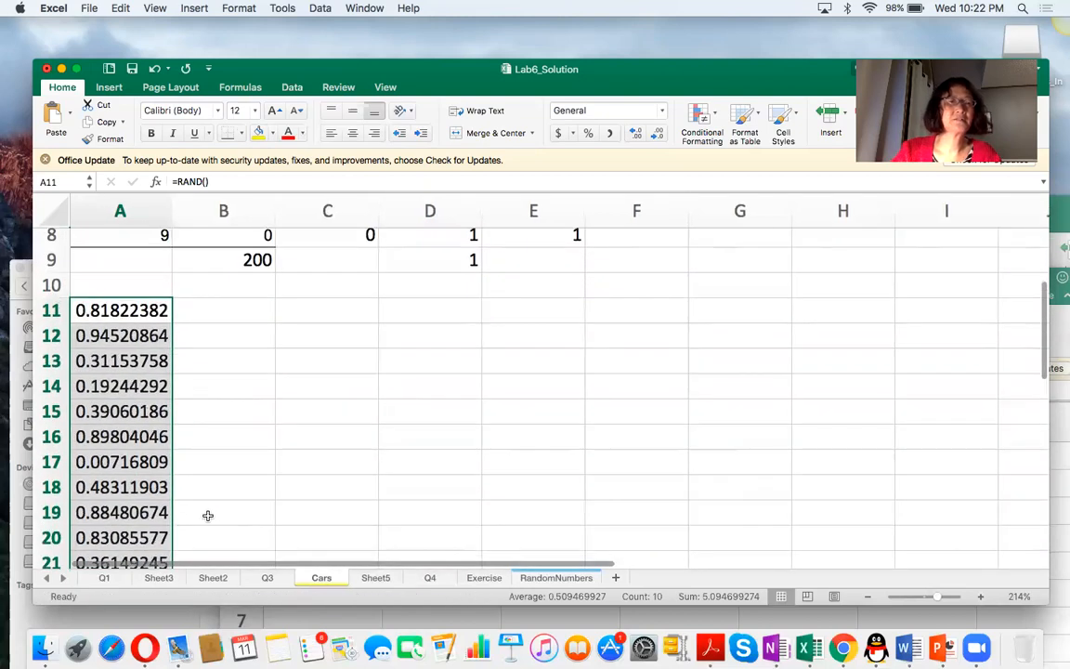
scroll(209, 516, down, 3)
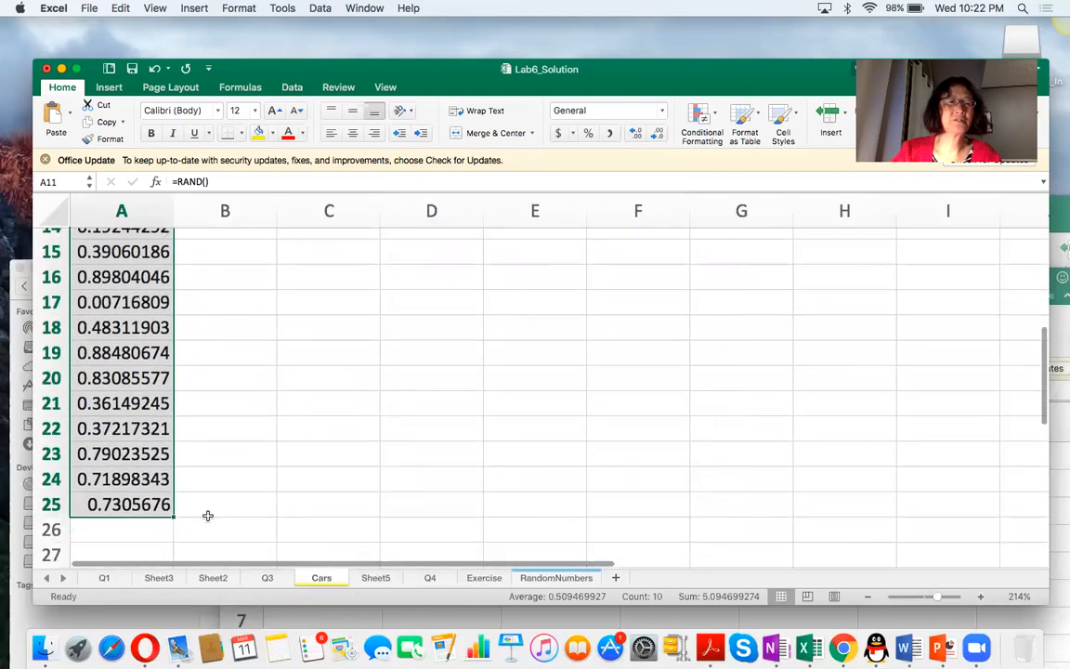
Examine how the Lower–CumbProb intervals in rows 3 and 4 of the yellow table correspond to the arrival values in column F.
scroll(208, 516, up, 3)
scroll(208, 516, up, 3)
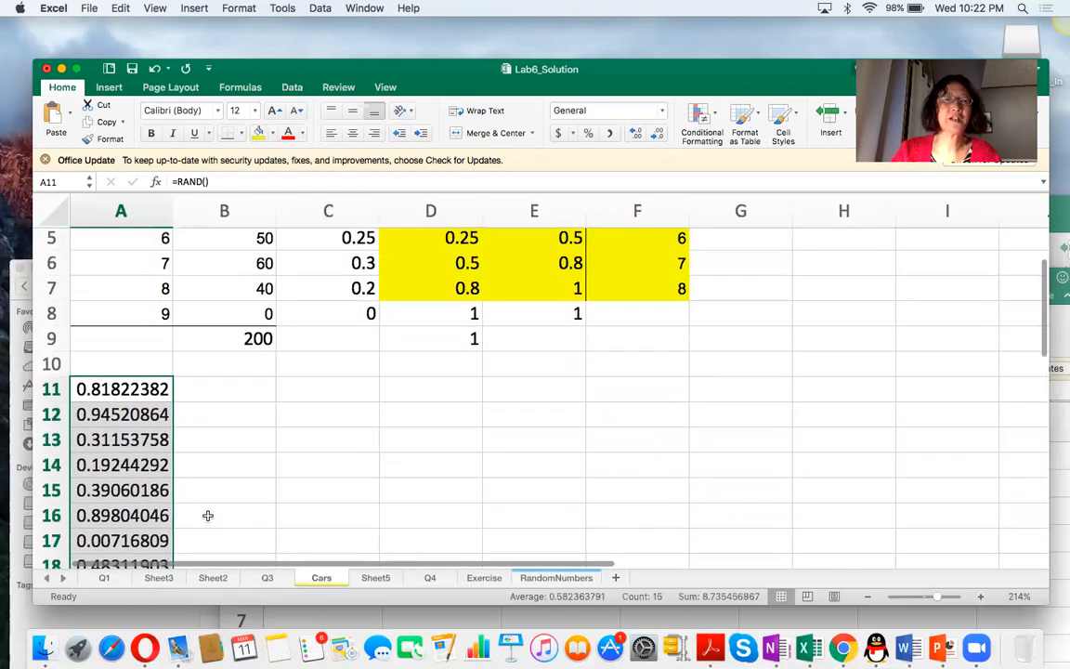
scroll(208, 516, up, 1)
scroll(291, 429, up, 2)
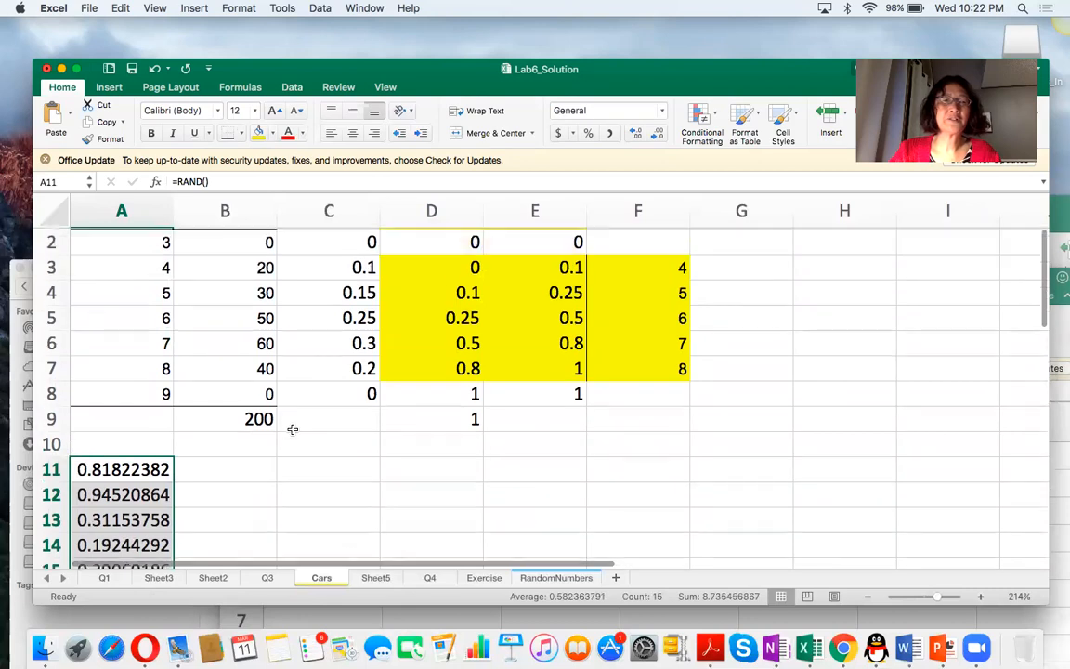
scroll(291, 430, up, 1)
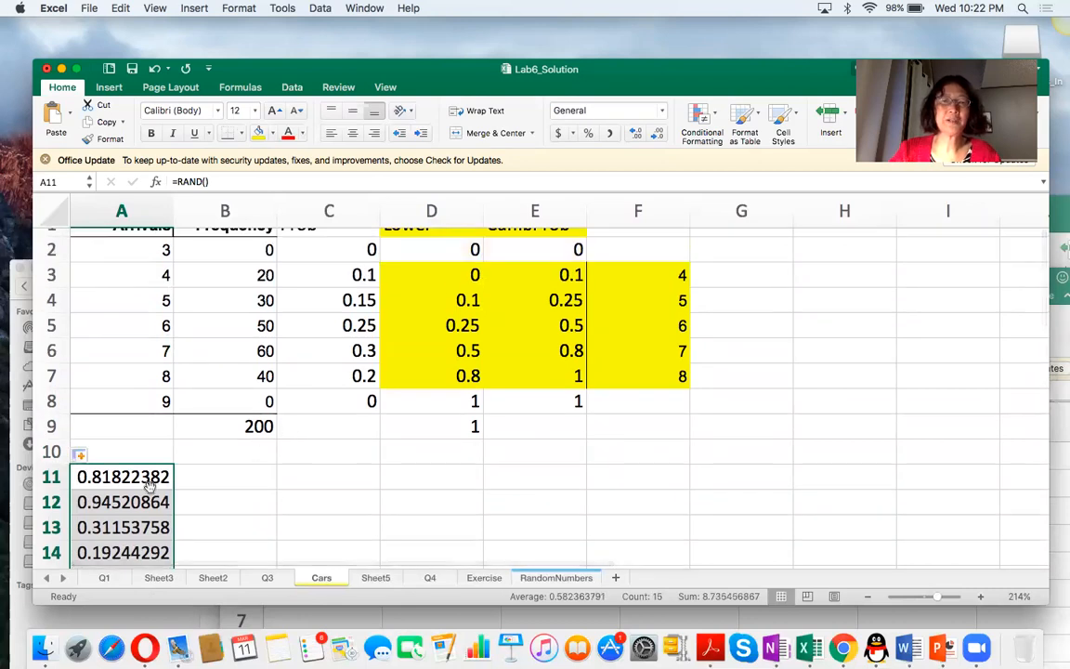
scroll(373, 488, up, 1)
drag(445, 286, 658, 395)
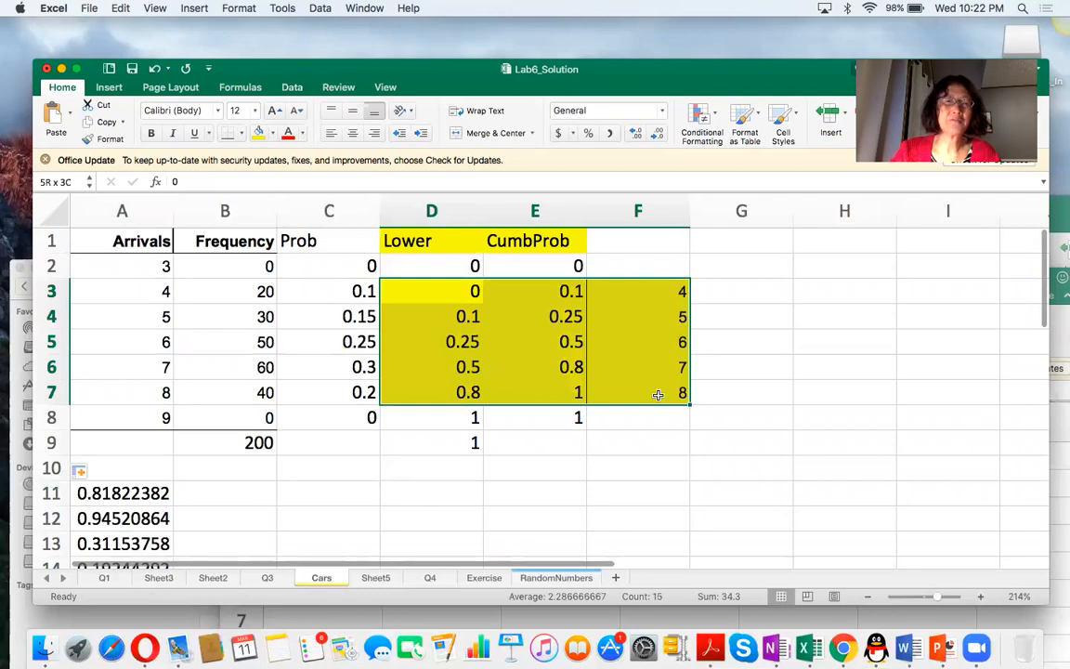
drag(432, 292, 526, 295)
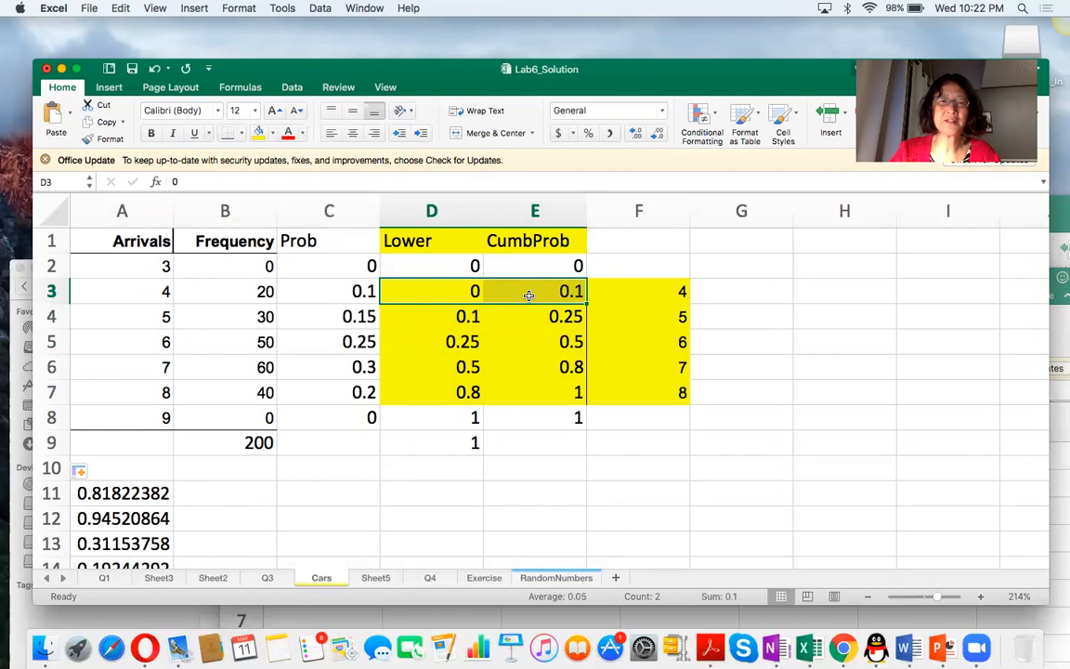
click(632, 292)
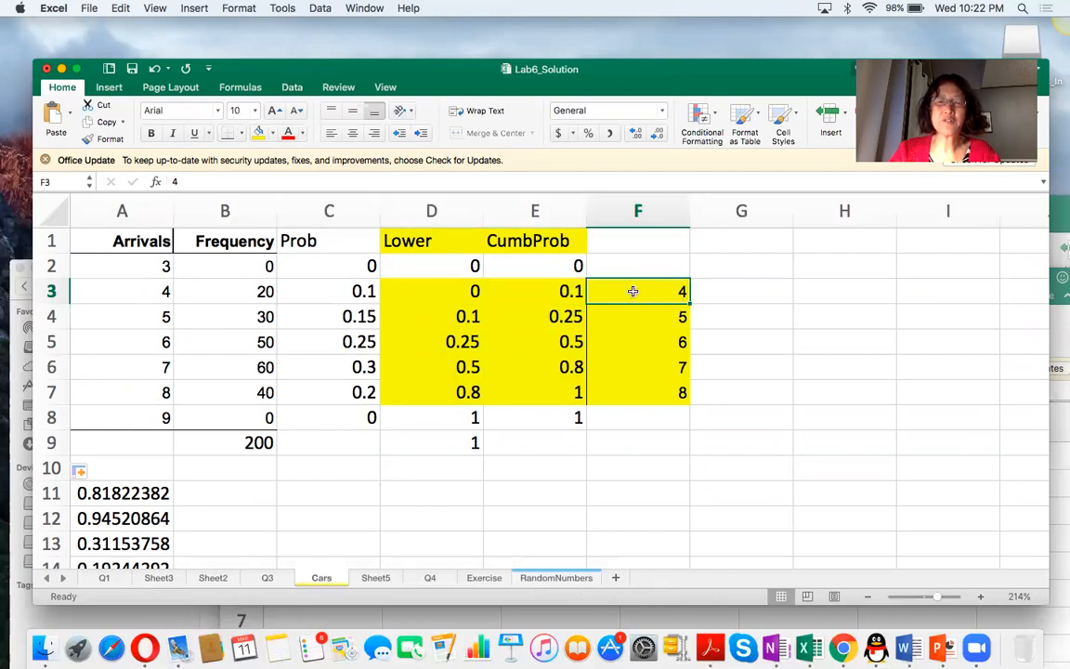
click(429, 314)
drag(456, 322, 526, 323)
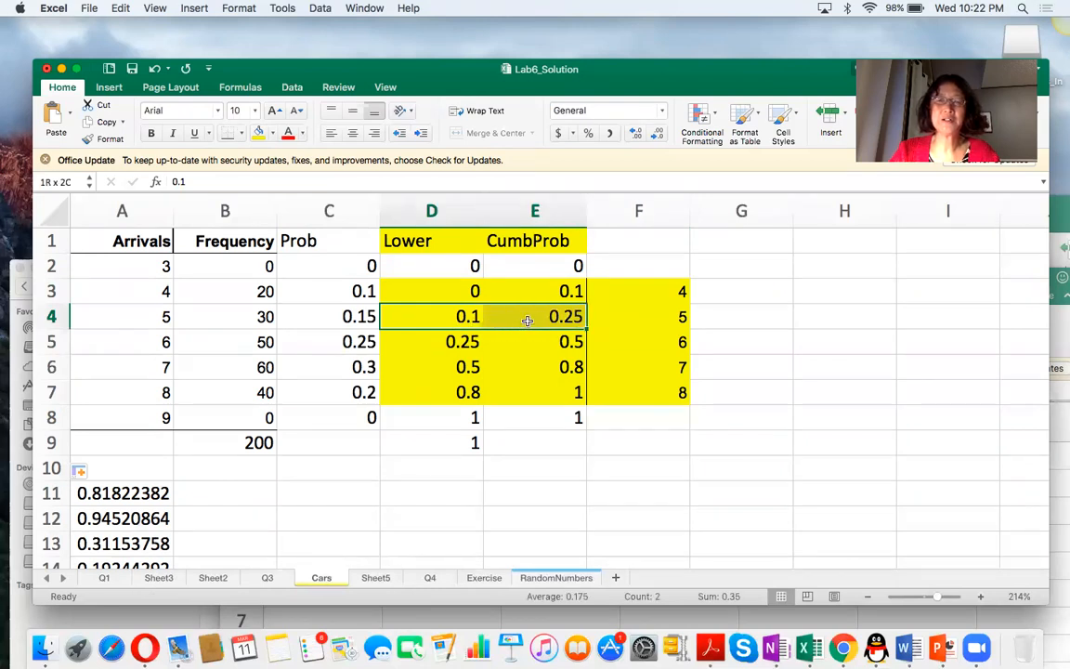
drag(527, 321, 528, 320)
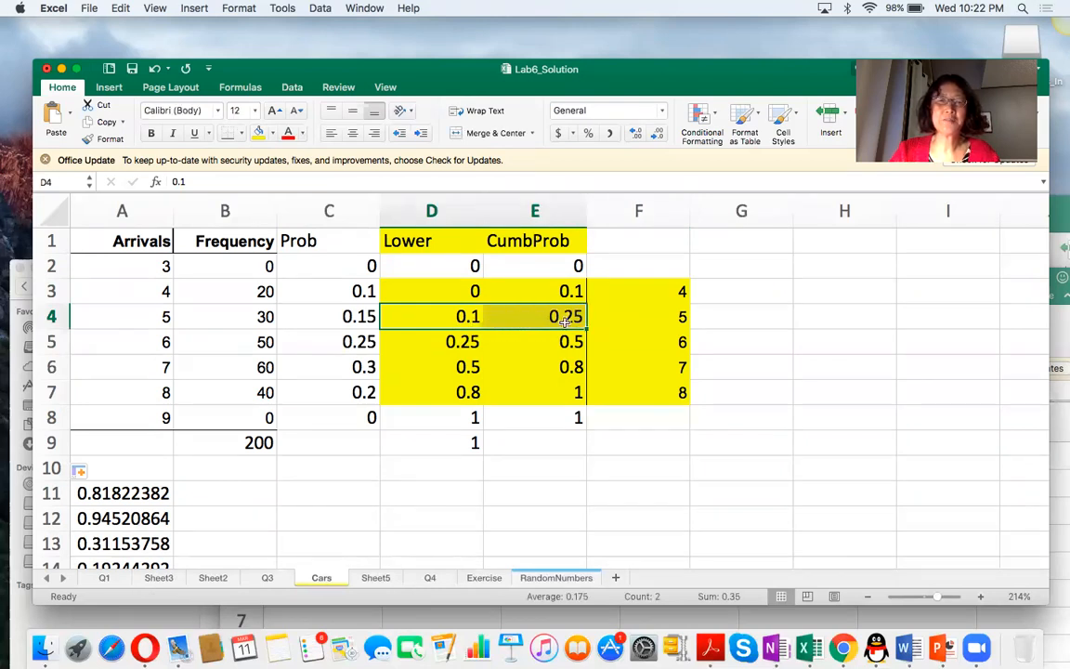
click(630, 317)
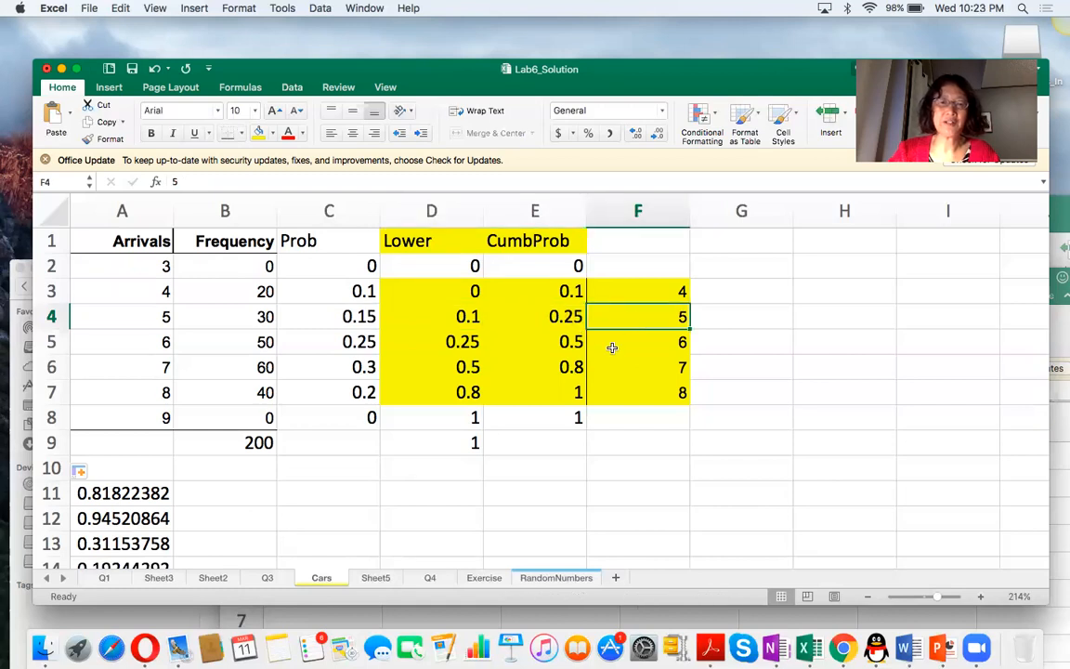
Start a VLOOKUP formula in B11 with A11 as the lookup value and the yellow table D3:F7 as the table array.
scroll(609, 391, down, 1)
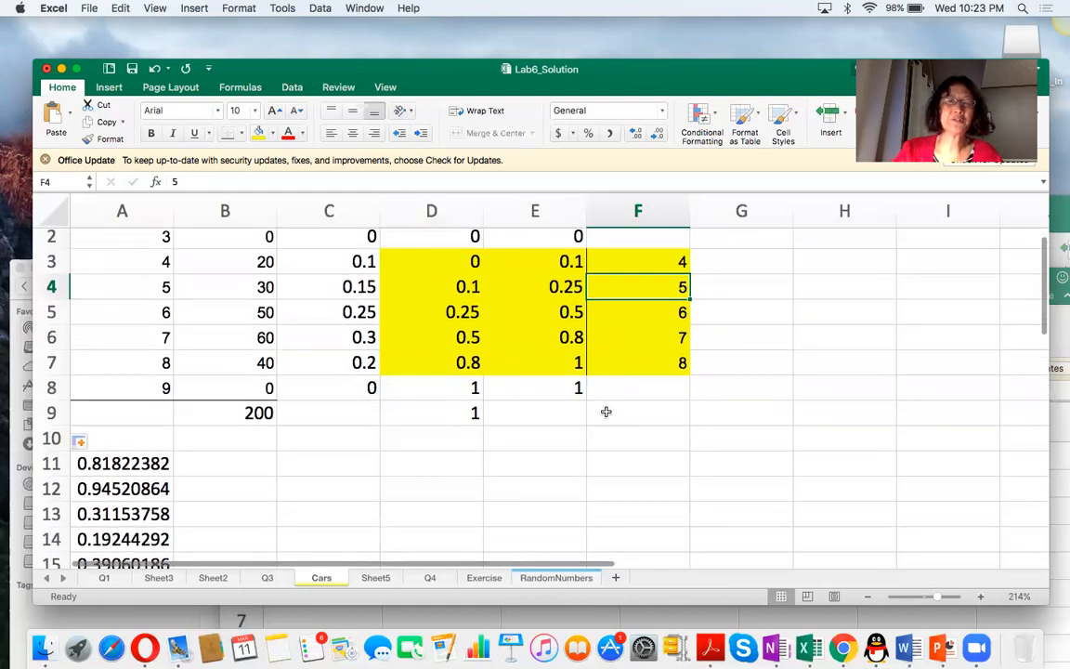
click(219, 461)
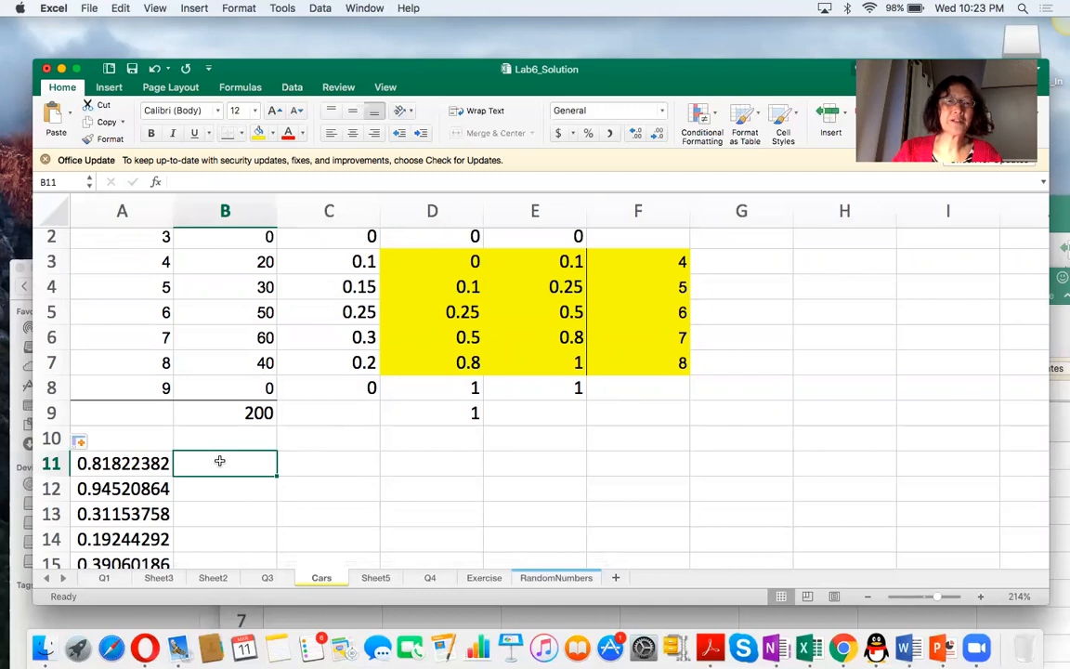
text(=)
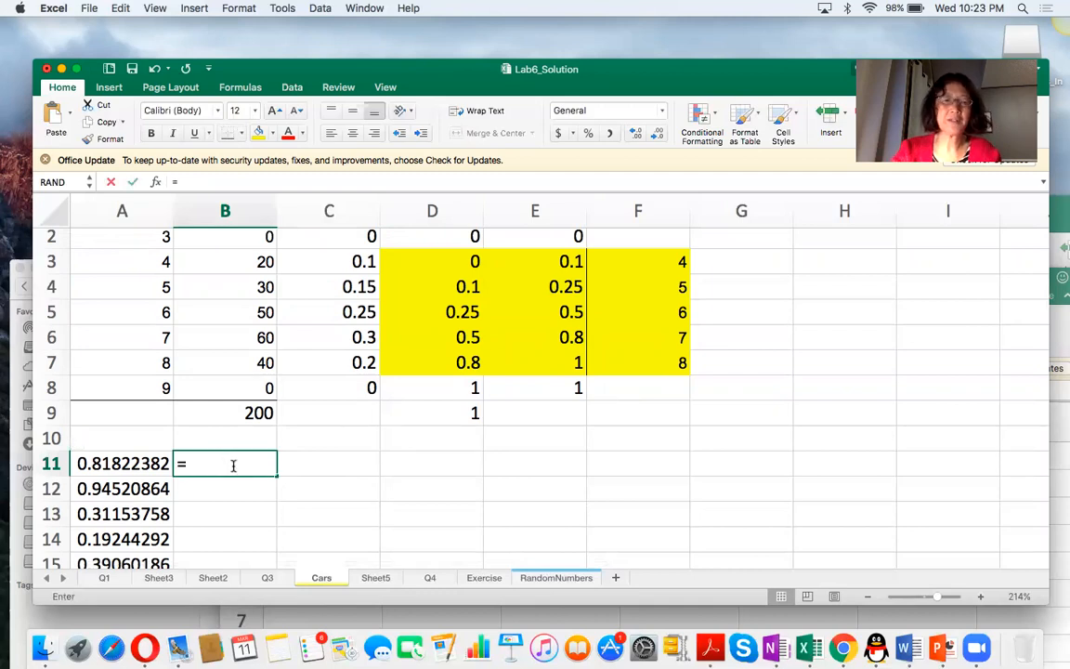
text(vlookup()
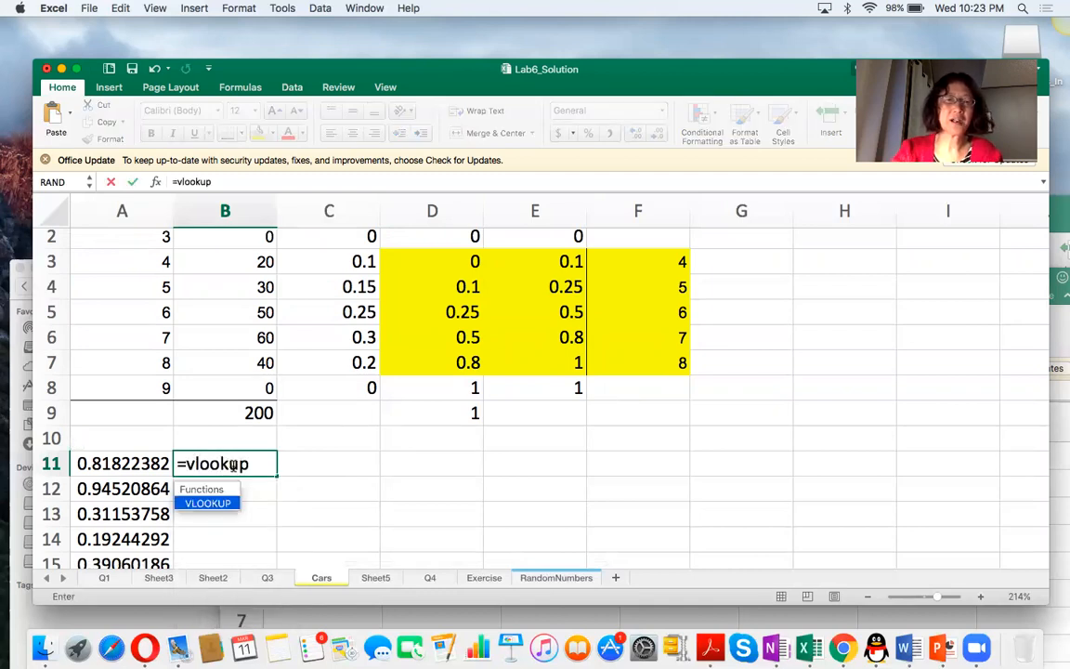
click(126, 463)
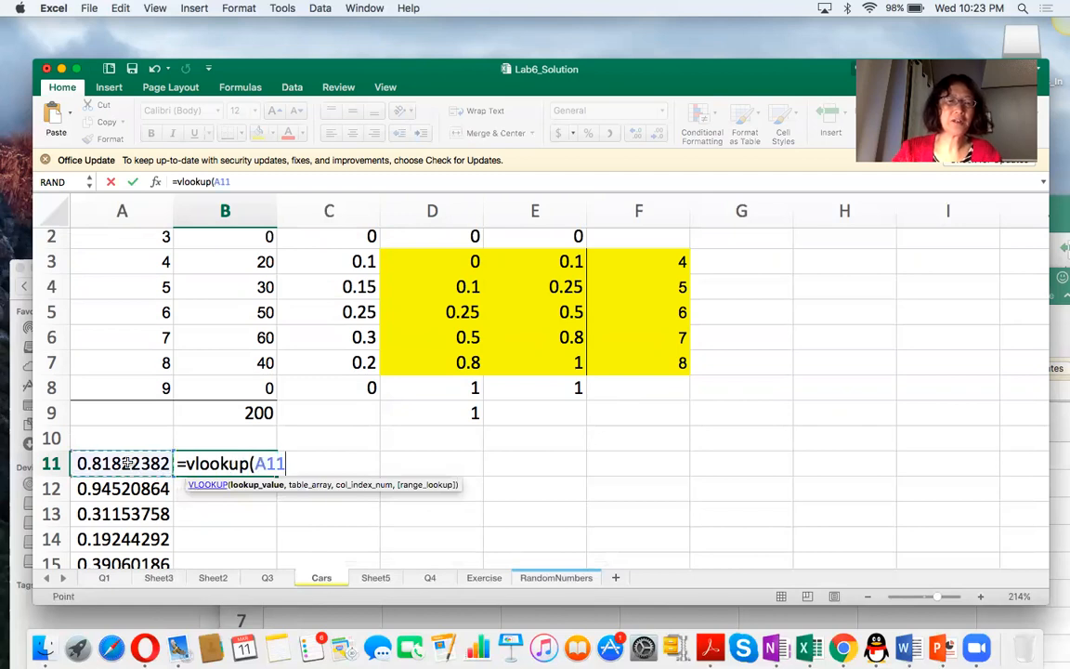
text(,)
drag(416, 263, 628, 358)
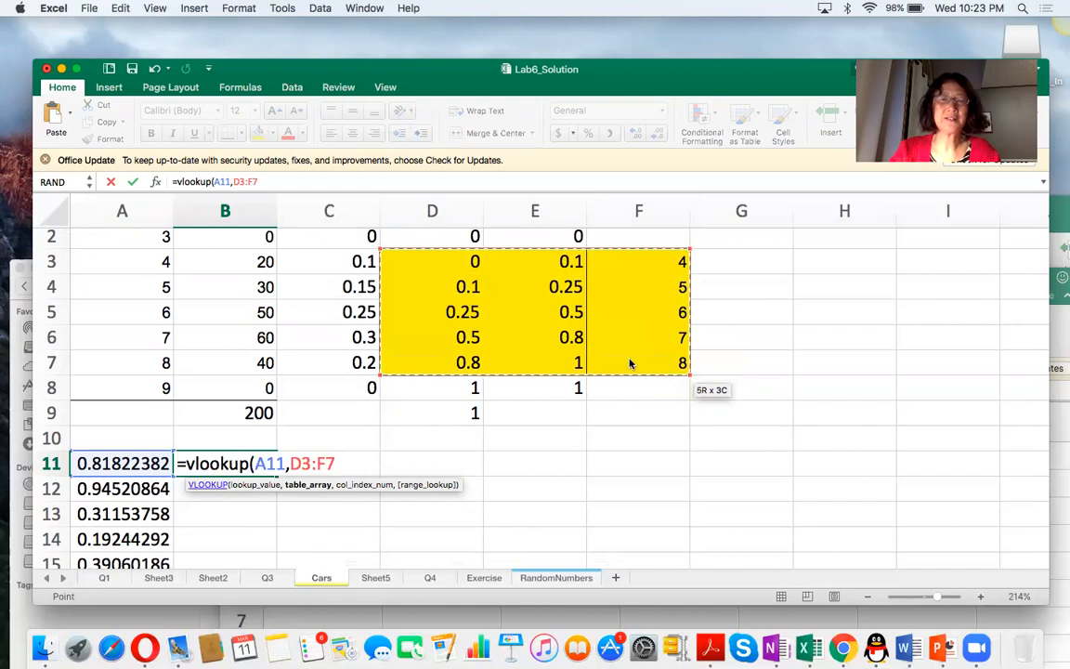
Make the table range absolute as $D$3:$F$7 and complete the B11 lookup formula with column index 3.
click(234, 183)
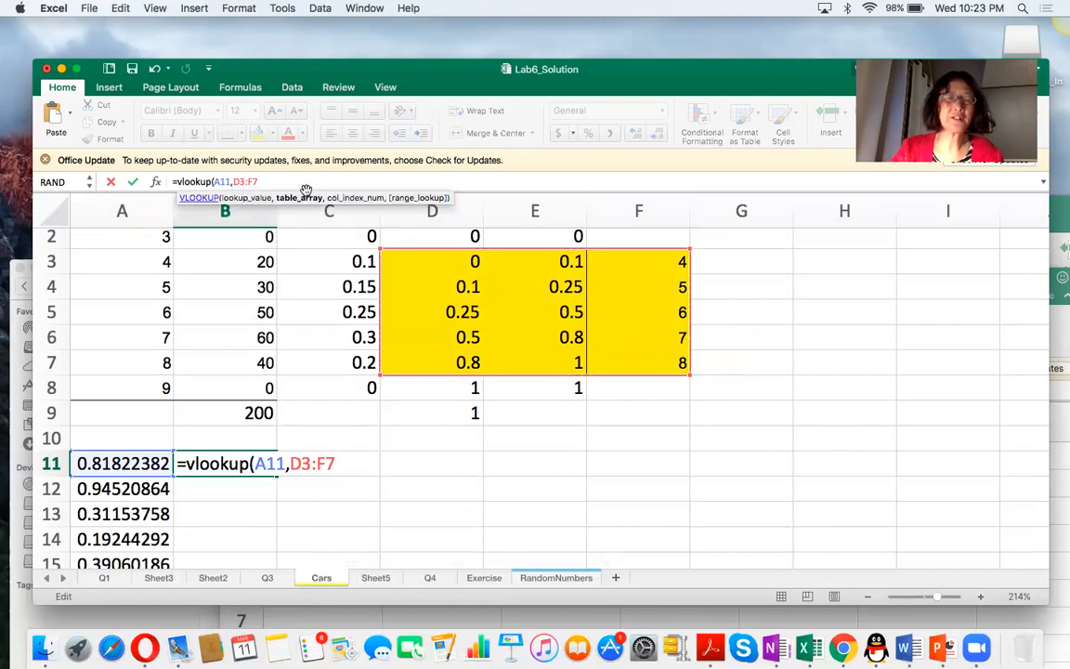
text($)
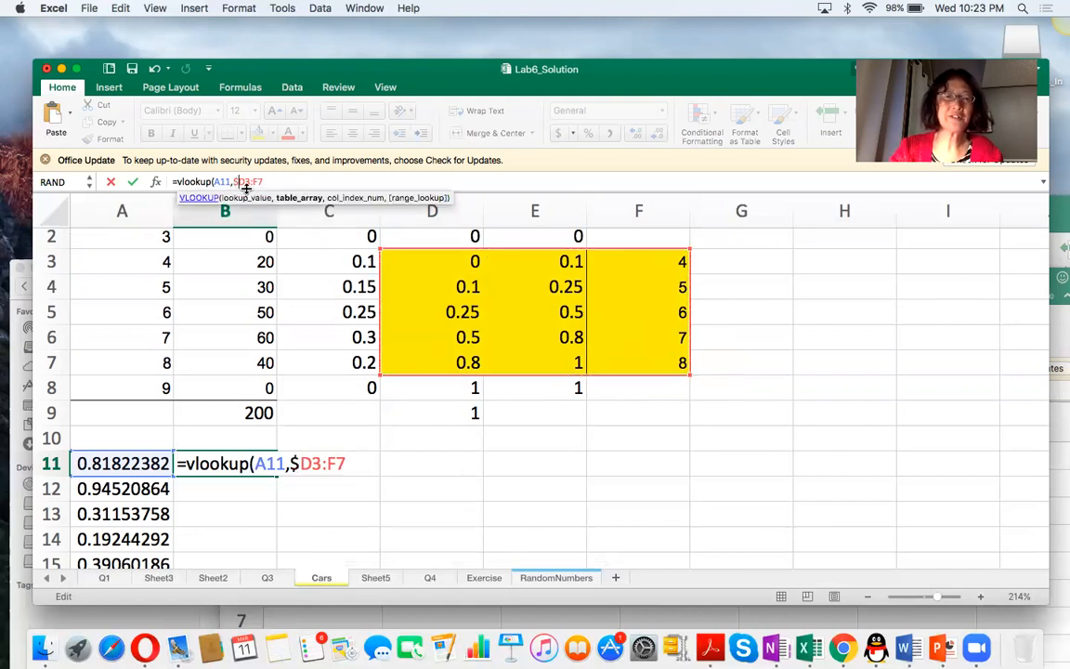
text($)
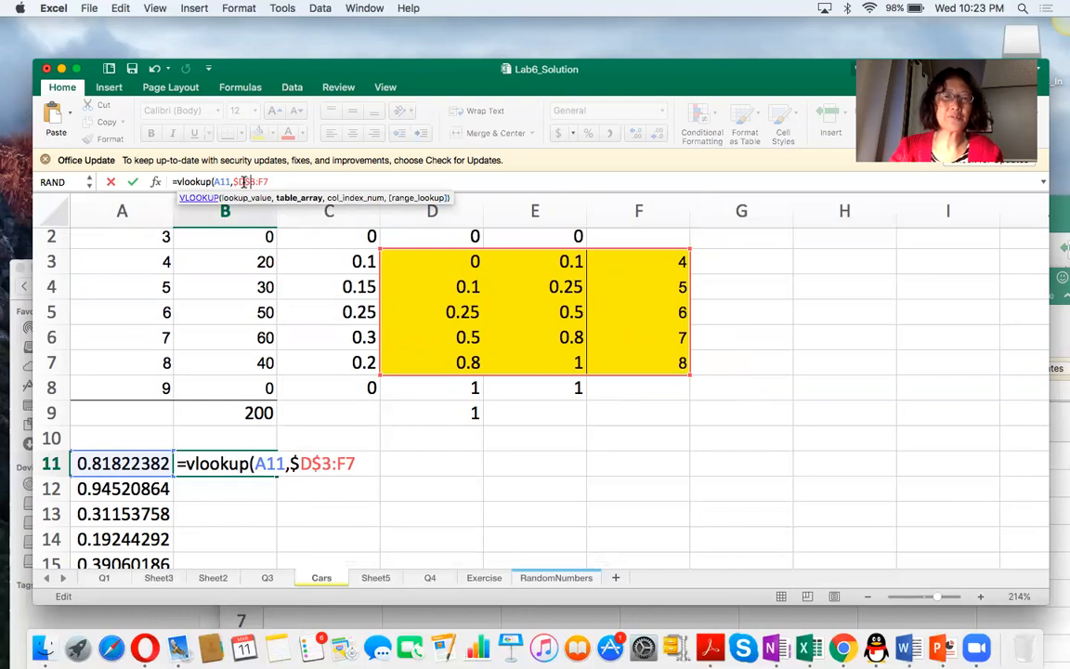
click(258, 181)
text($)
click(265, 181)
text($7,)
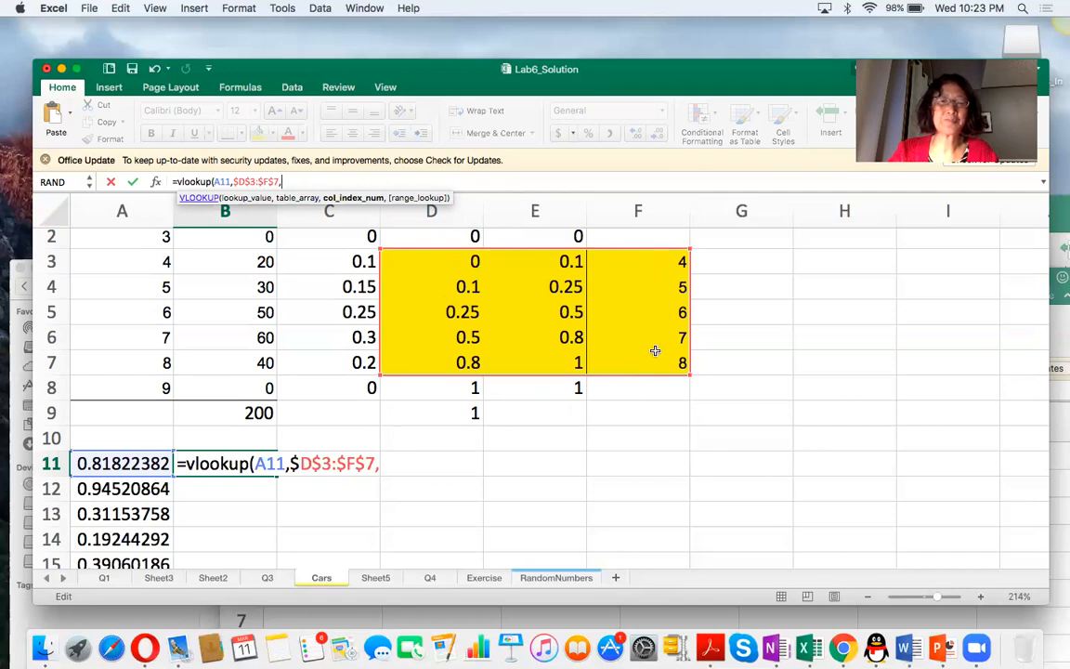
text(3))
key(Return)
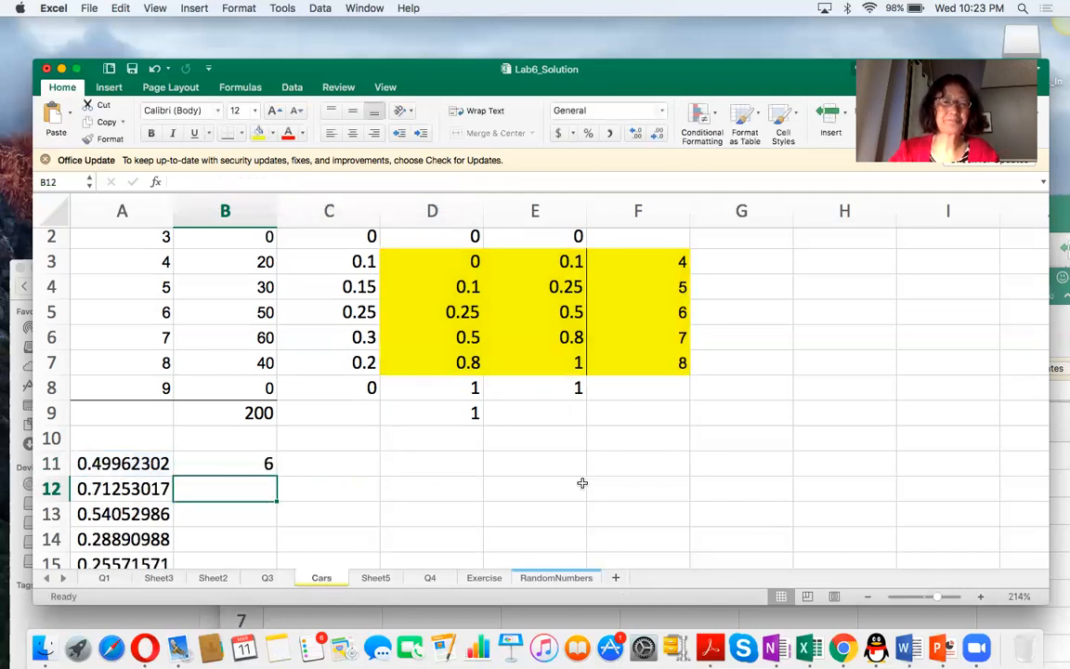
Fill the VLOOKUP formula from B11 down to B25 to simulate arrivals for every random number.
click(234, 464)
mouse_move(275, 478)
mouse_down()
mouse_move(277, 546)
mouse_move(279, 480)
mouse_up()
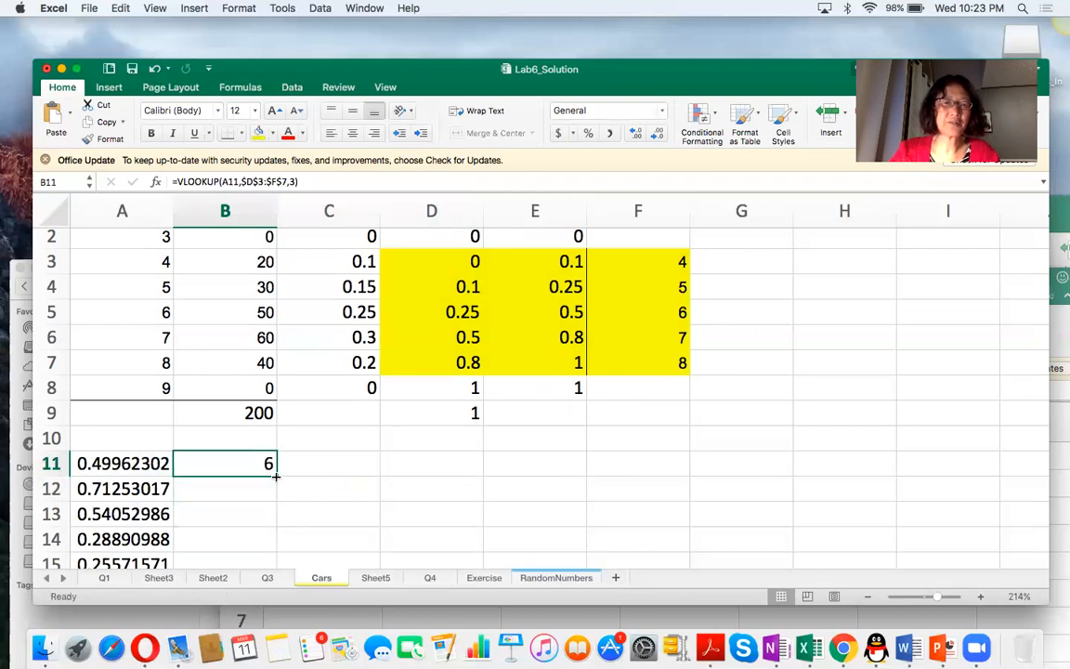
double_click(276, 476)
scroll(382, 477, down, 3)
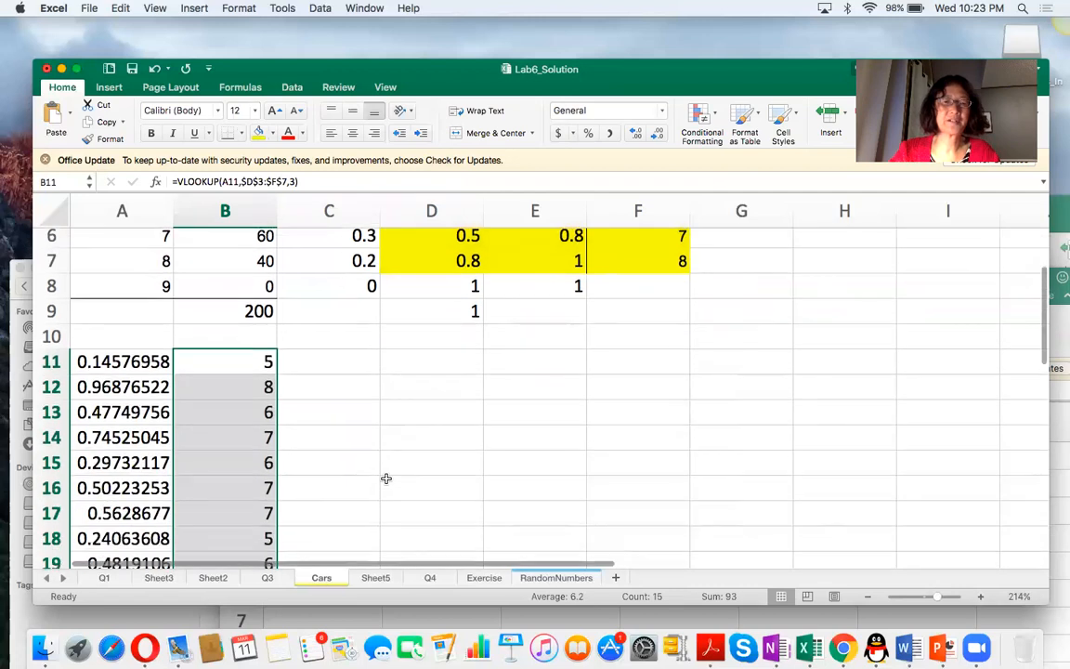
scroll(387, 478, down, 3)
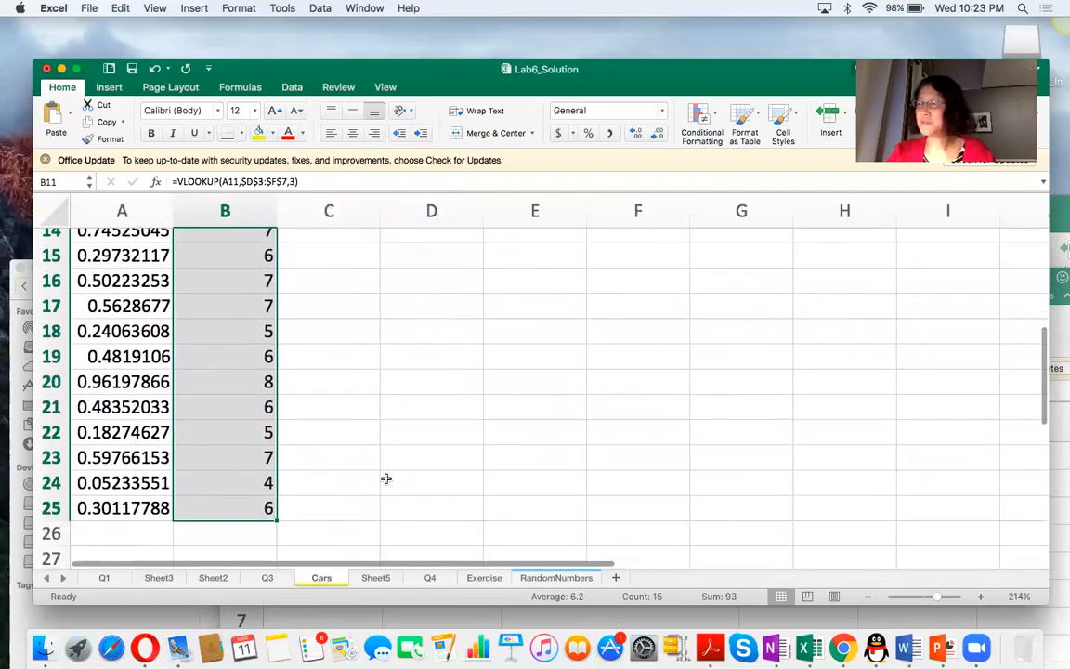
scroll(386, 478, up, 3)
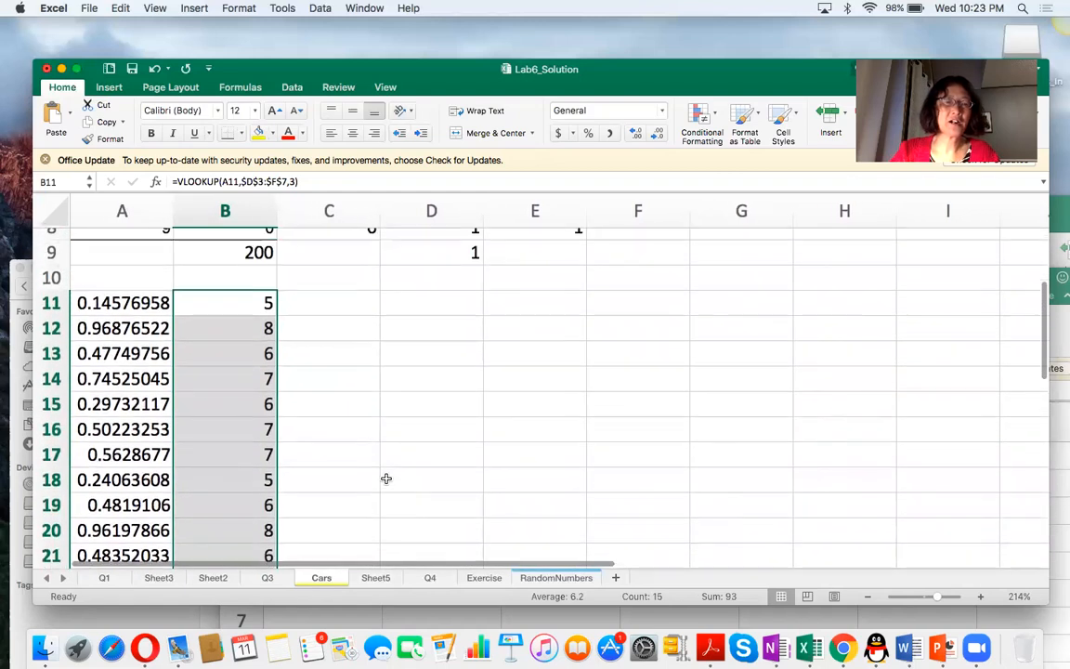
Enter =average(B11:B25) in B26 for the simulated arrivals and fill that cell with yellow.
scroll(387, 479, down, 3)
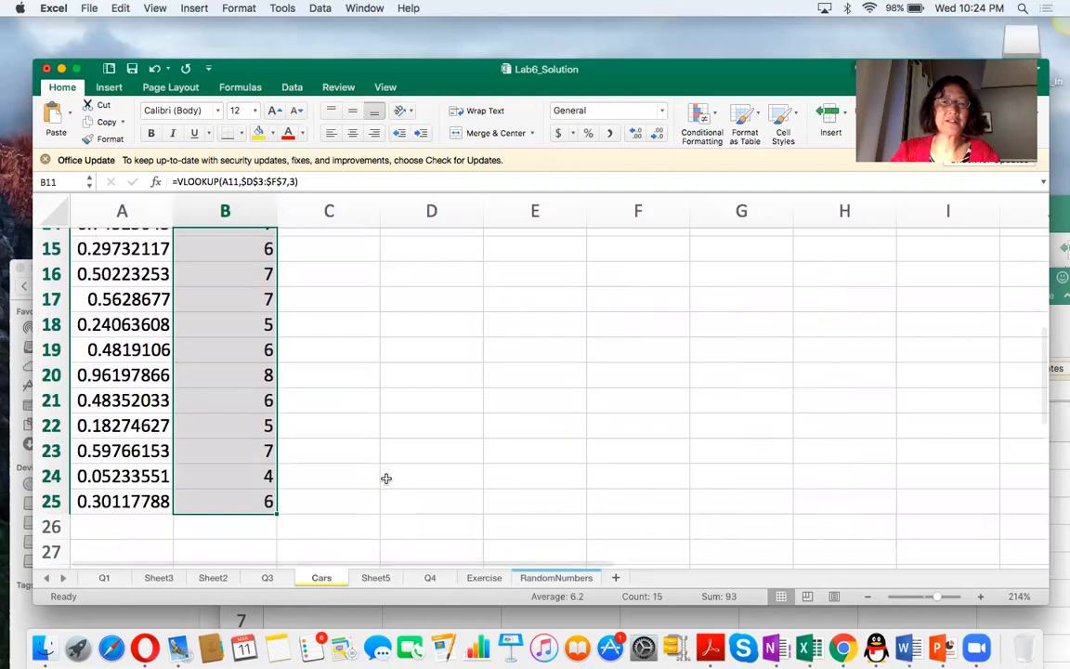
scroll(386, 478, down, 2)
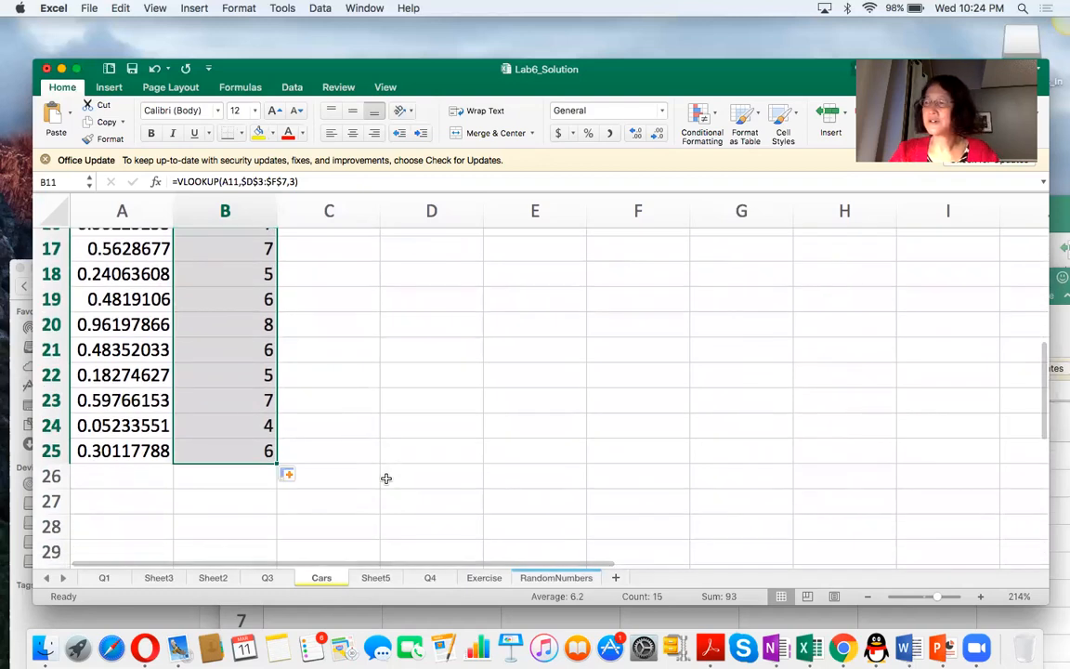
click(211, 477)
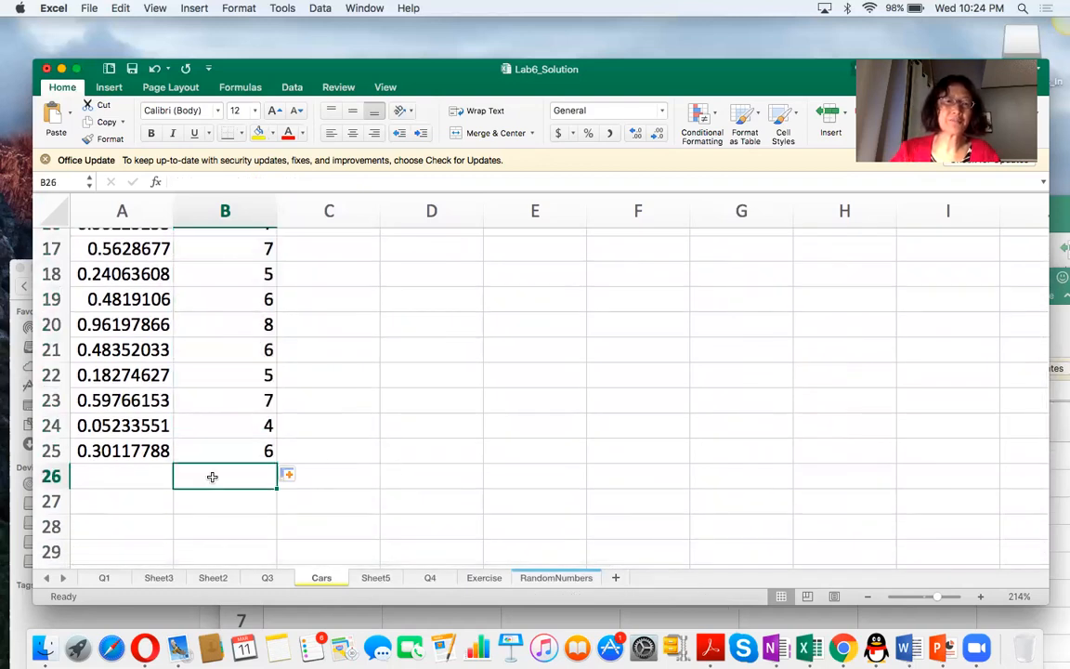
text(=average()
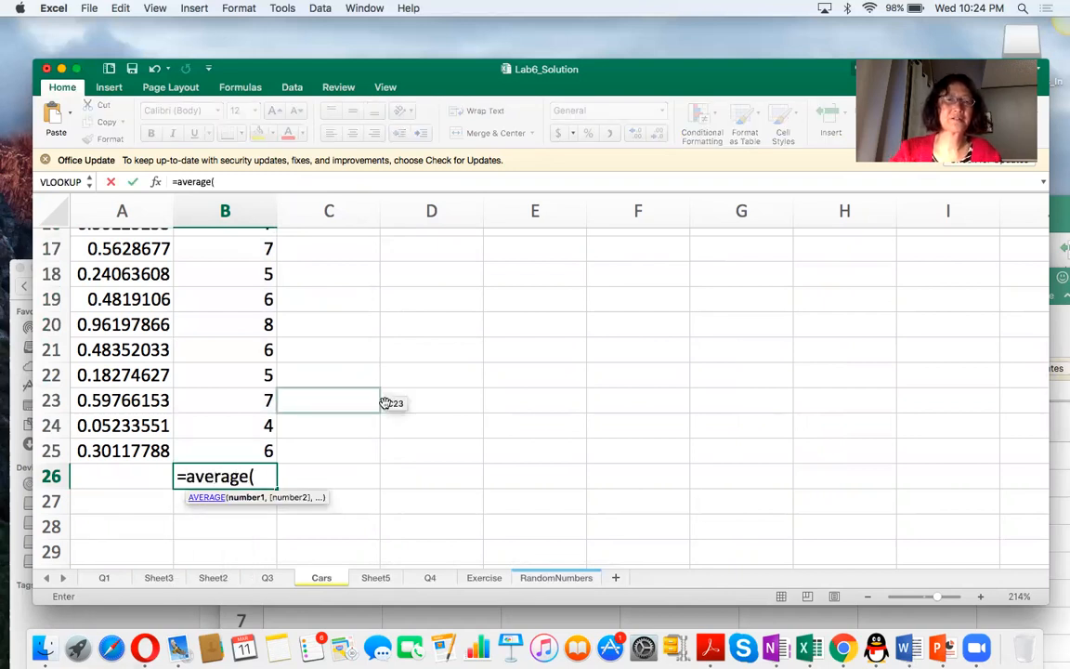
scroll(382, 380, up, 8)
click(231, 309)
drag(232, 310, 220, 498)
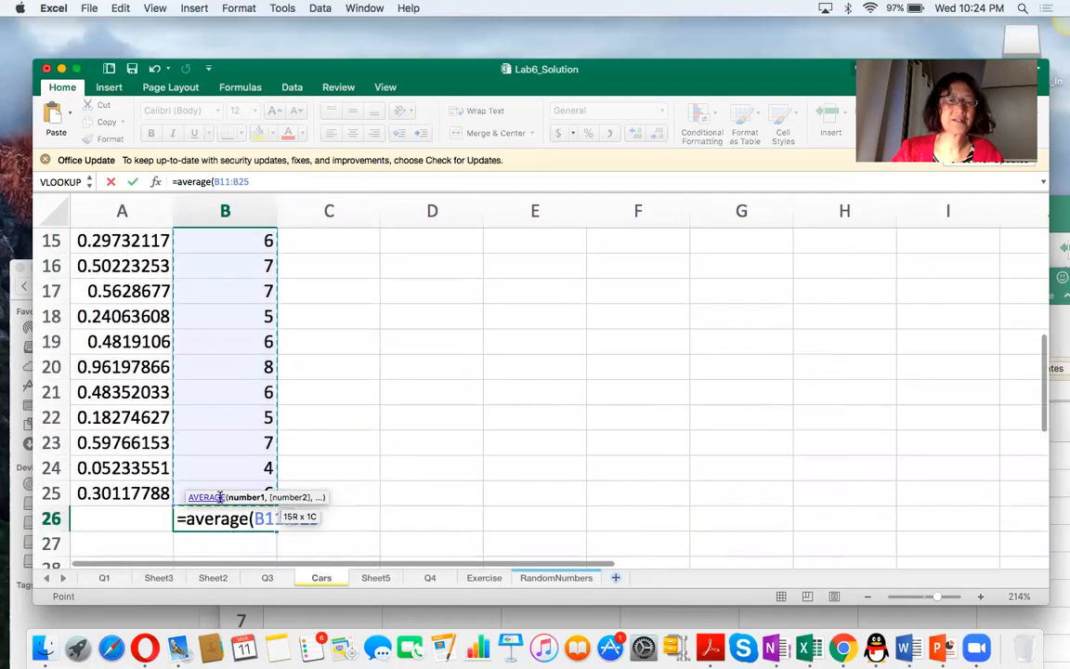
text())
key(Return)
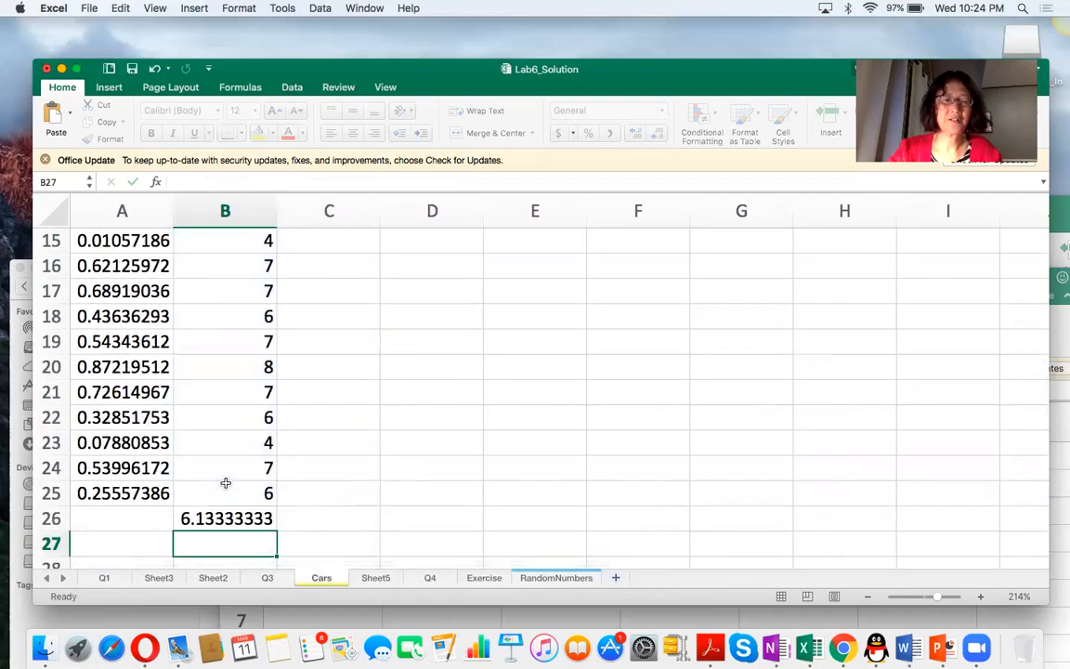
click(237, 518)
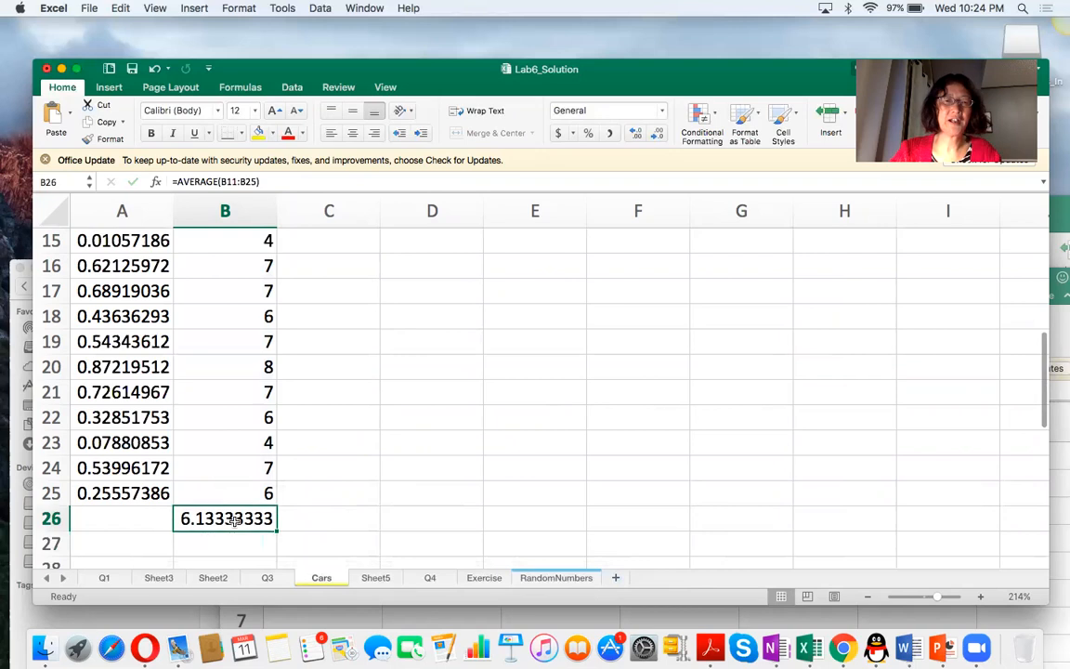
click(260, 133)
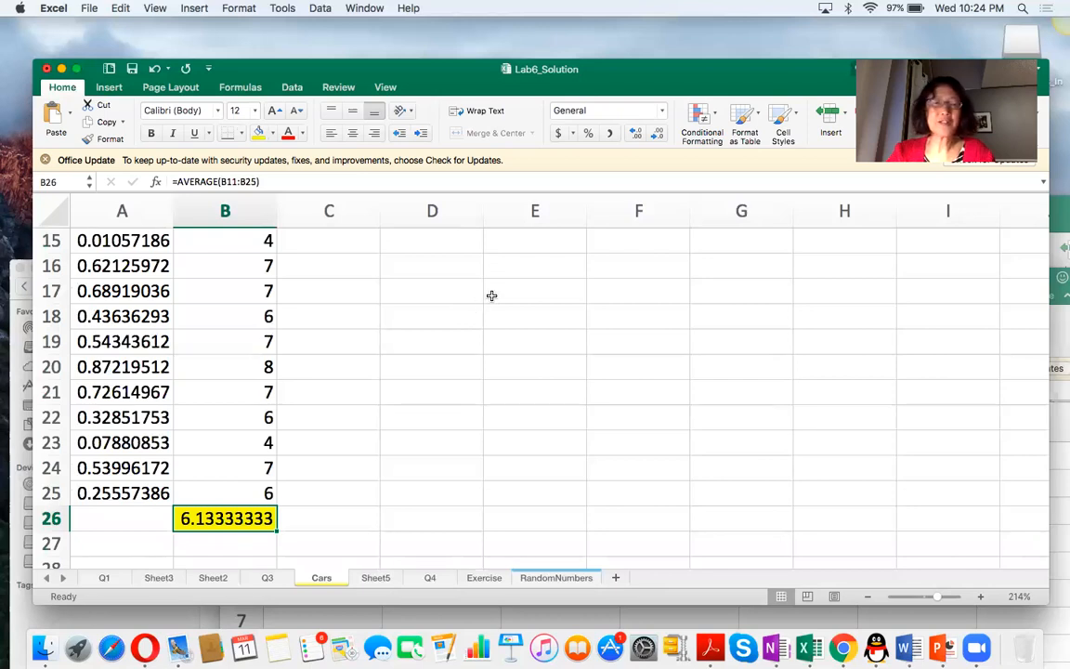
Fill the arrival values A2:A8 and the probabilities C2:C8 with light blue.
scroll(490, 296, up, 10)
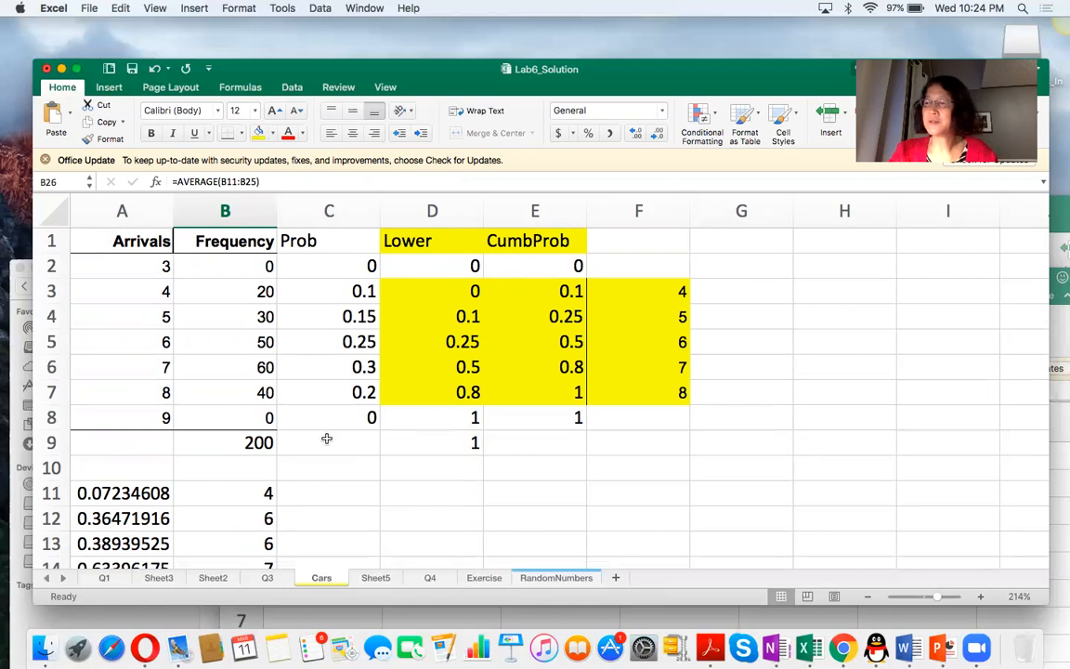
drag(138, 266, 139, 414)
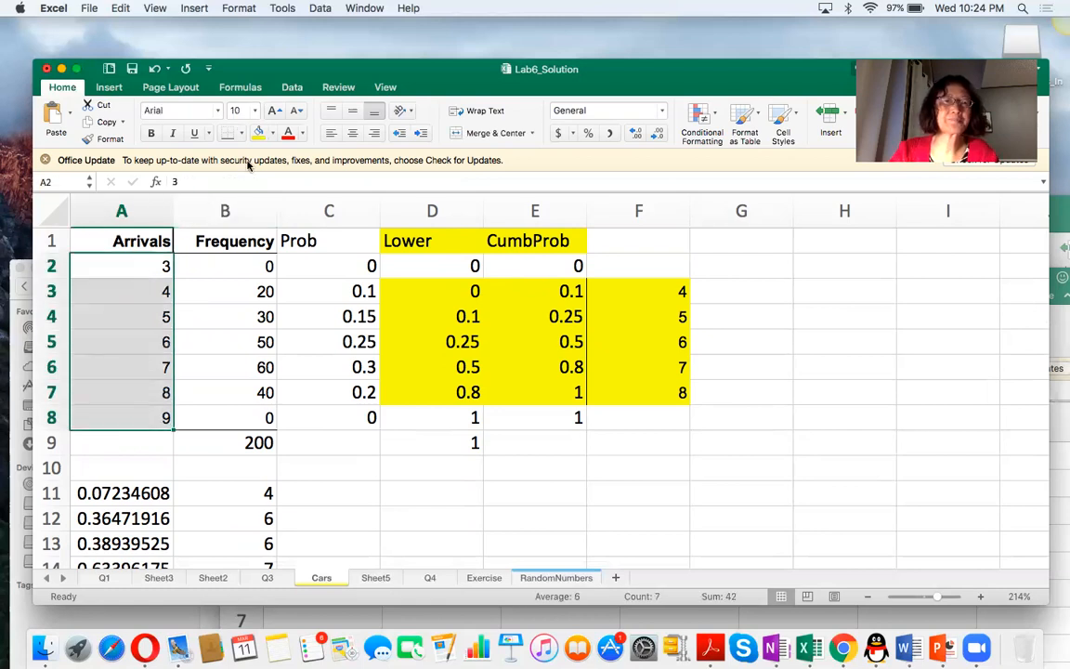
click(272, 134)
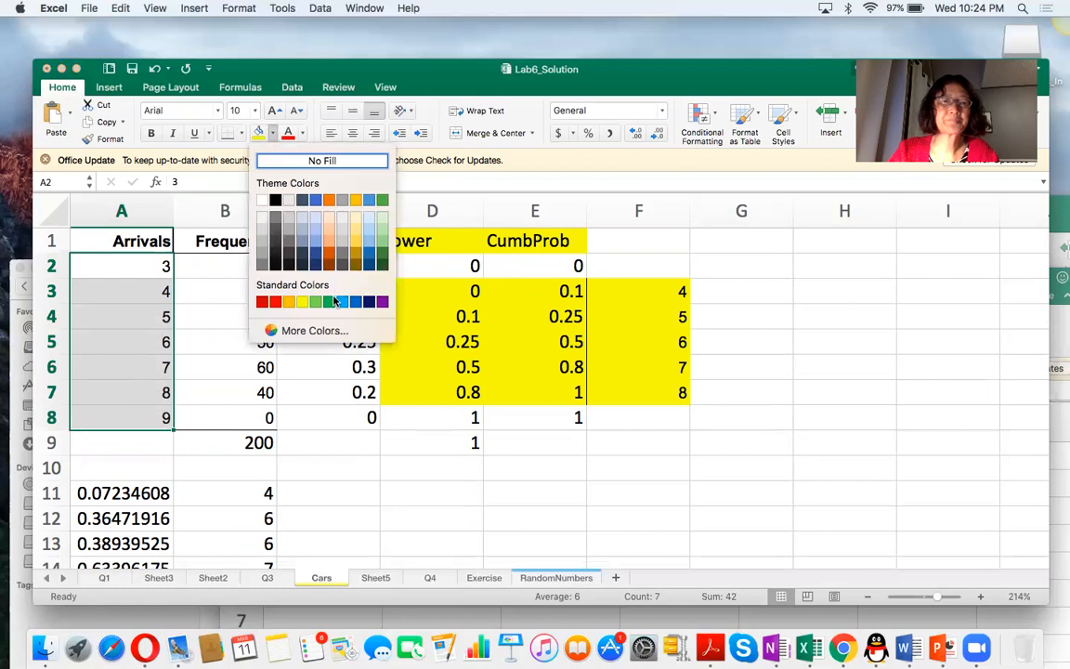
click(308, 275)
drag(310, 267, 315, 417)
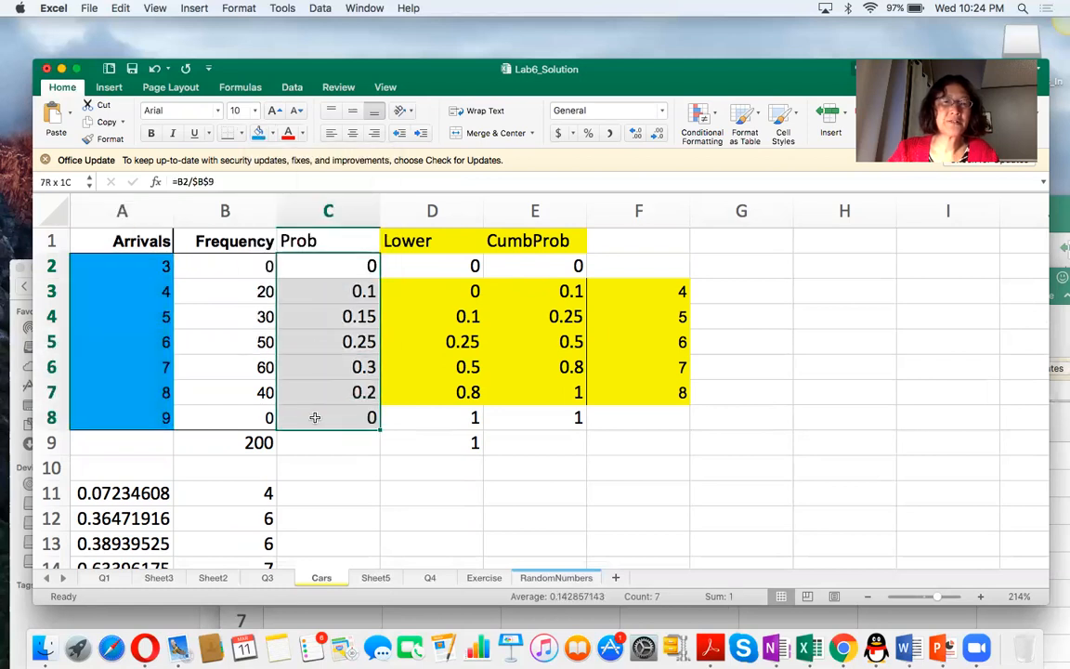
click(258, 133)
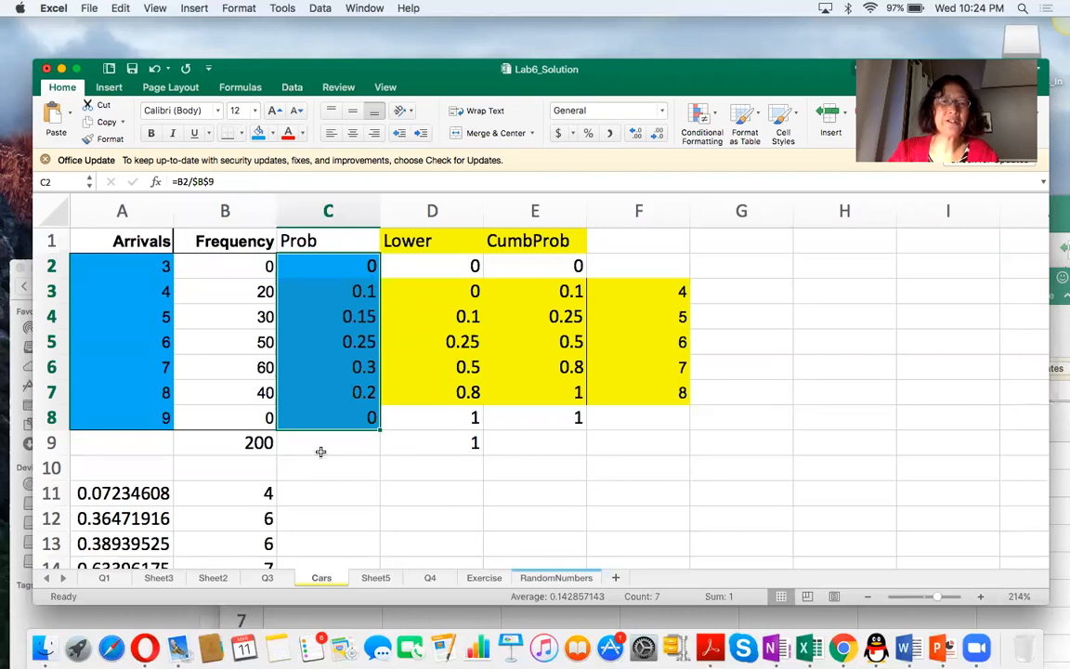
Enter =sumproduct(A2:A8,C2:C8) in C9 to calculate the expected arrivals for comparison with the simulated average in B26.
click(322, 449)
text(=)
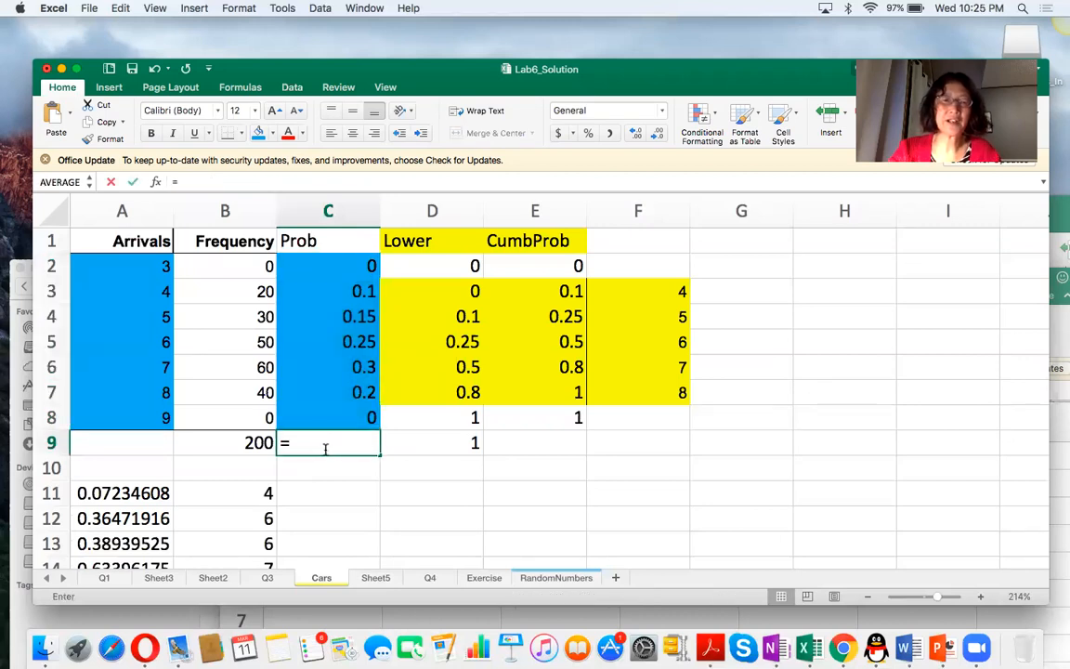
text(sumproduct()
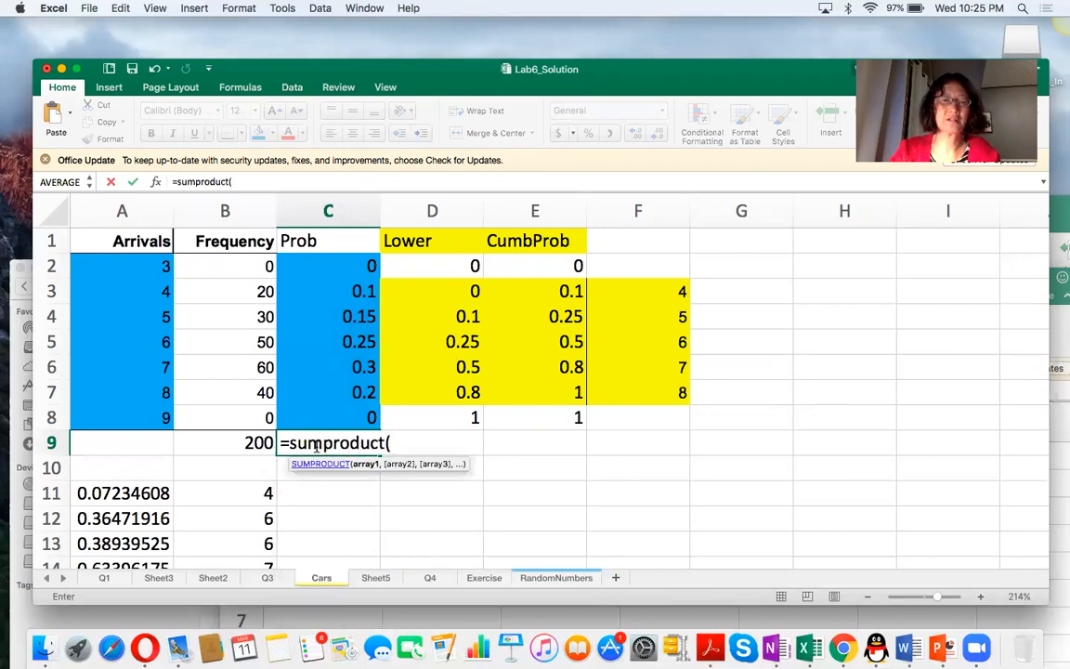
drag(158, 265, 153, 415)
text(,)
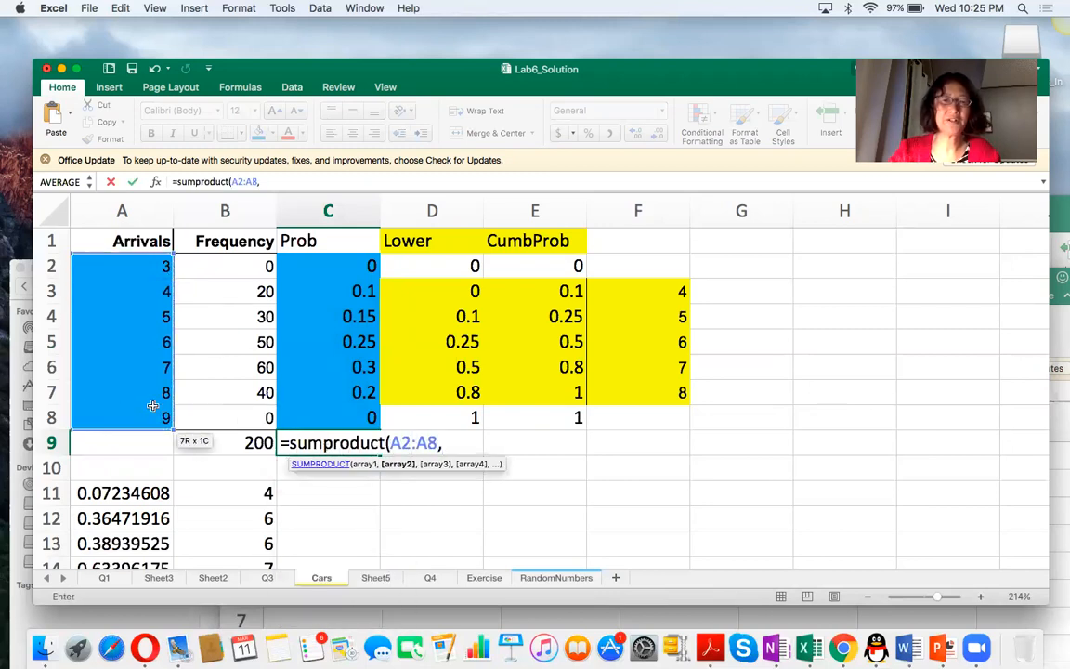
drag(306, 263, 312, 421)
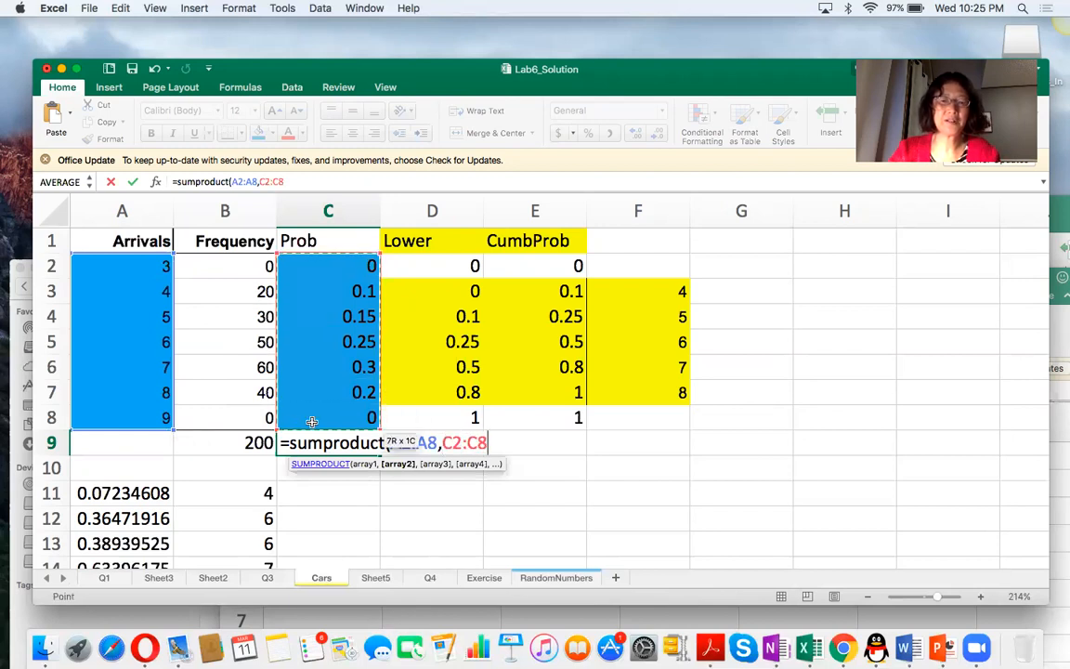
text())
key(Return)
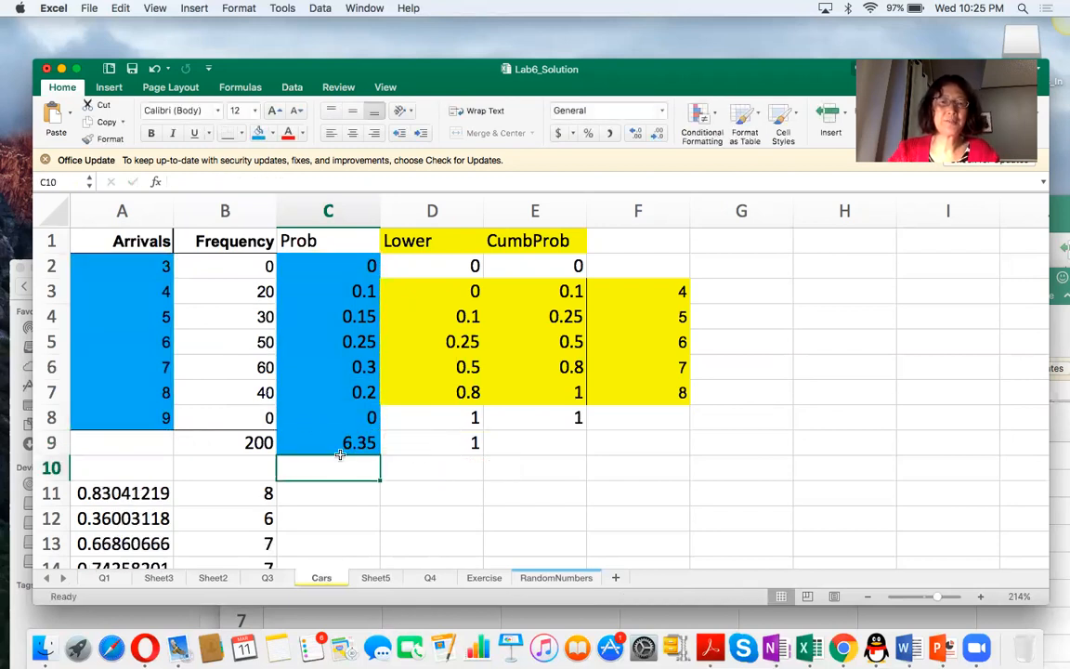
click(335, 448)
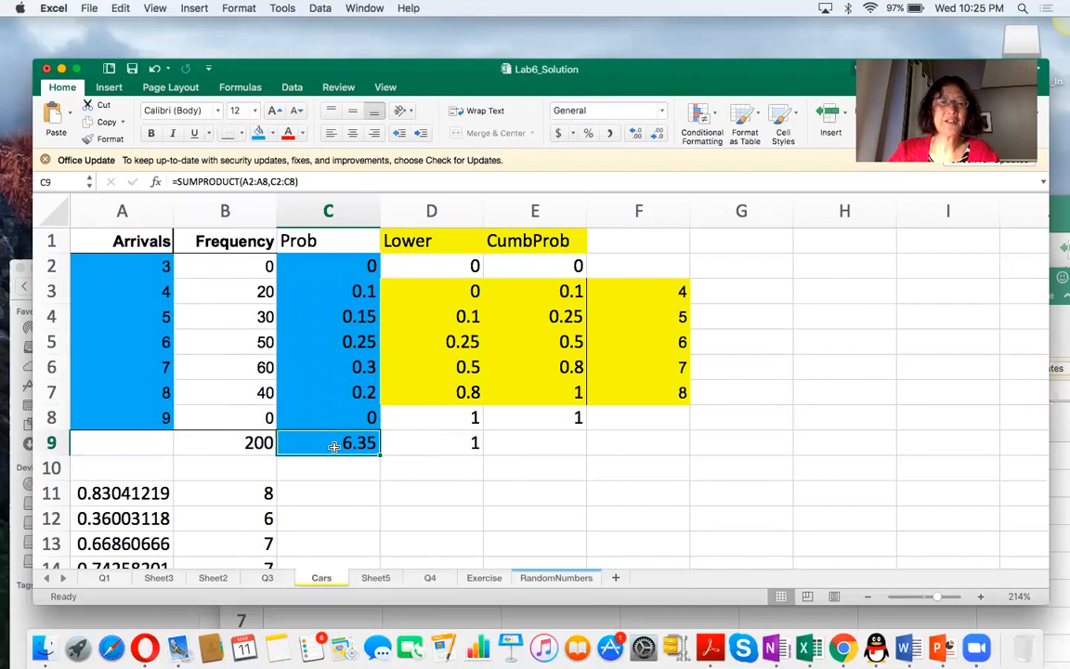
scroll(355, 486, down, 8)
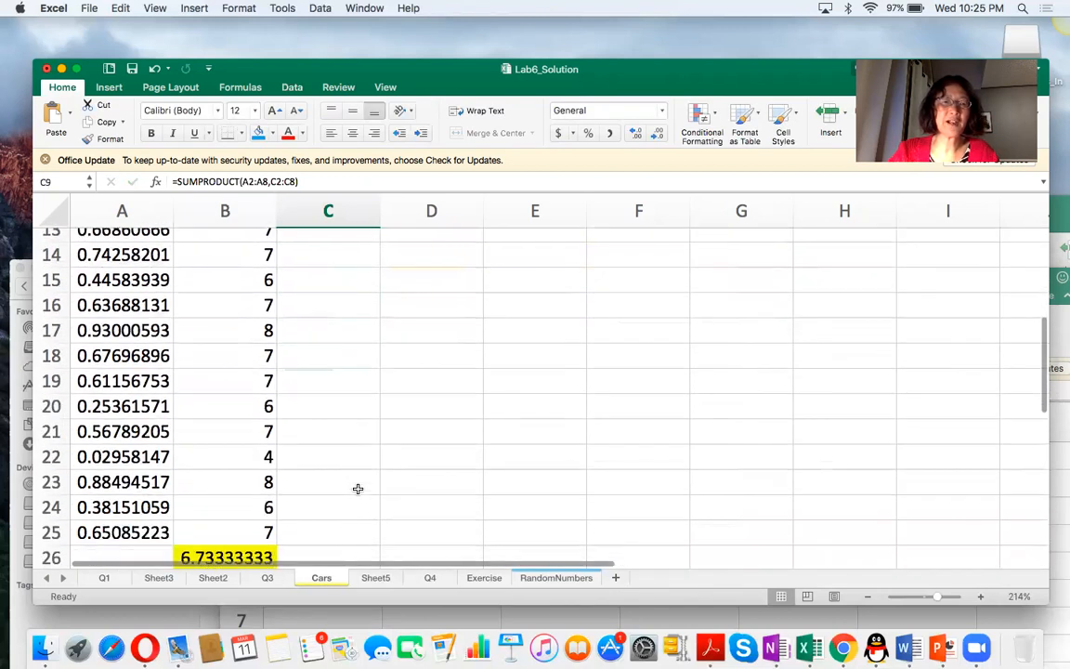
Compare the simulated average in B26 with the expected arrivals in C9, and inspect the random-number formula in A11.
click(196, 541)
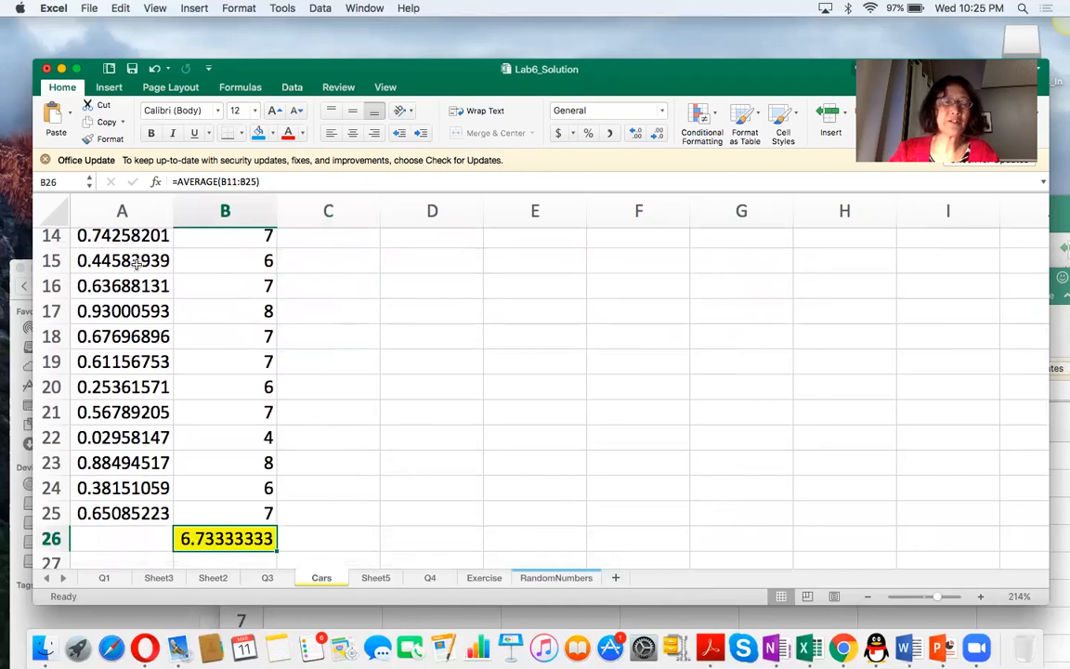
scroll(135, 264, up, 3)
drag(95, 299, 139, 293)
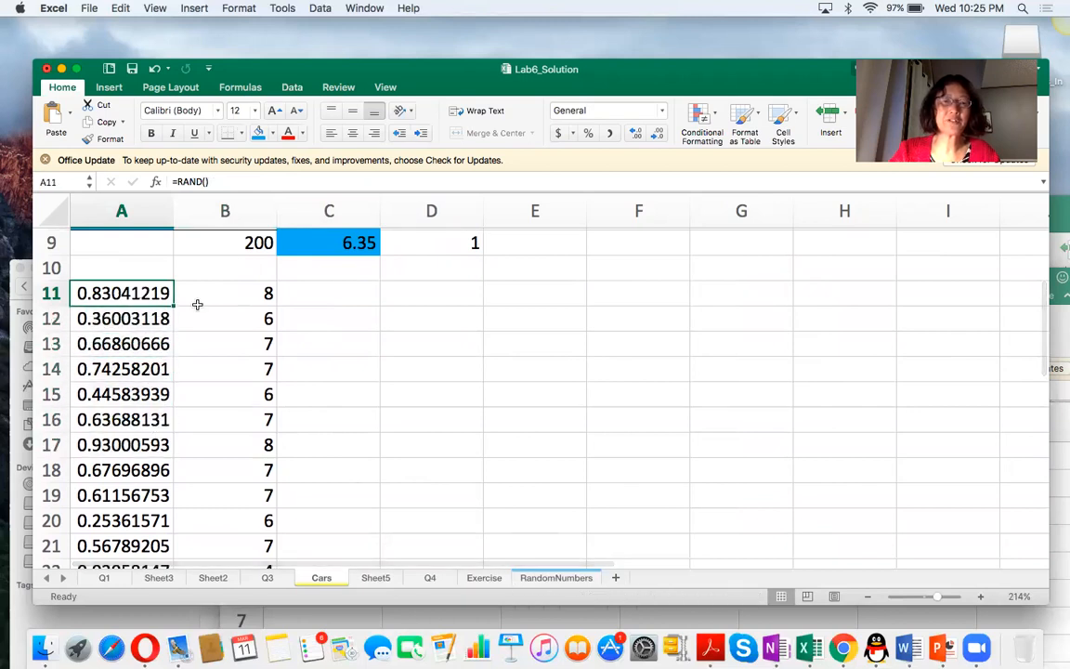
click(336, 241)
scroll(372, 392, down, 4)
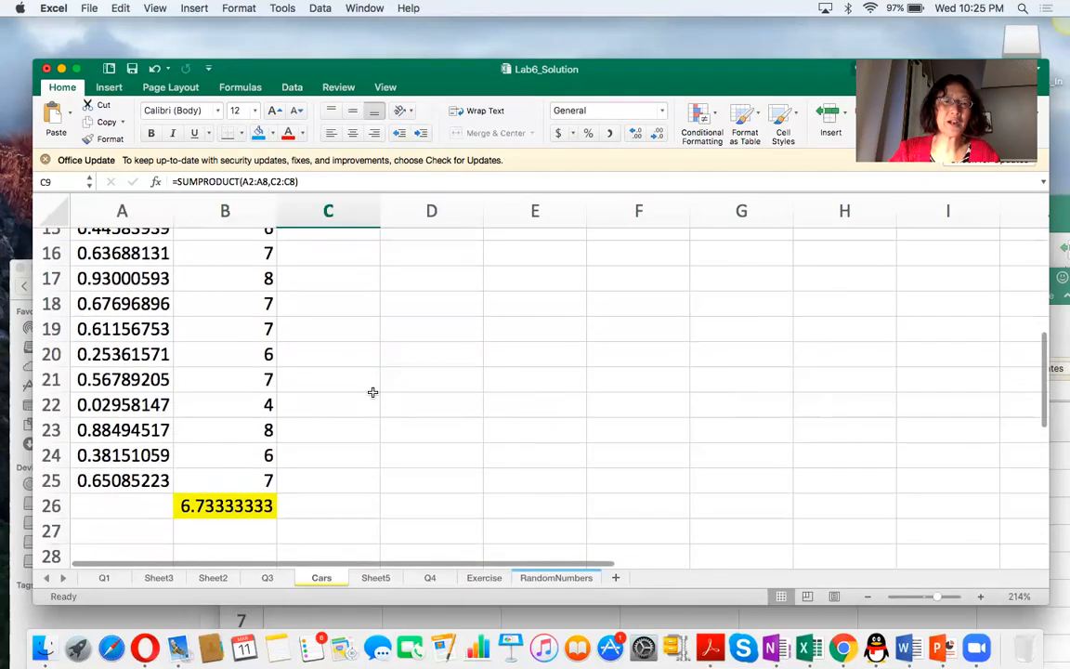
click(241, 476)
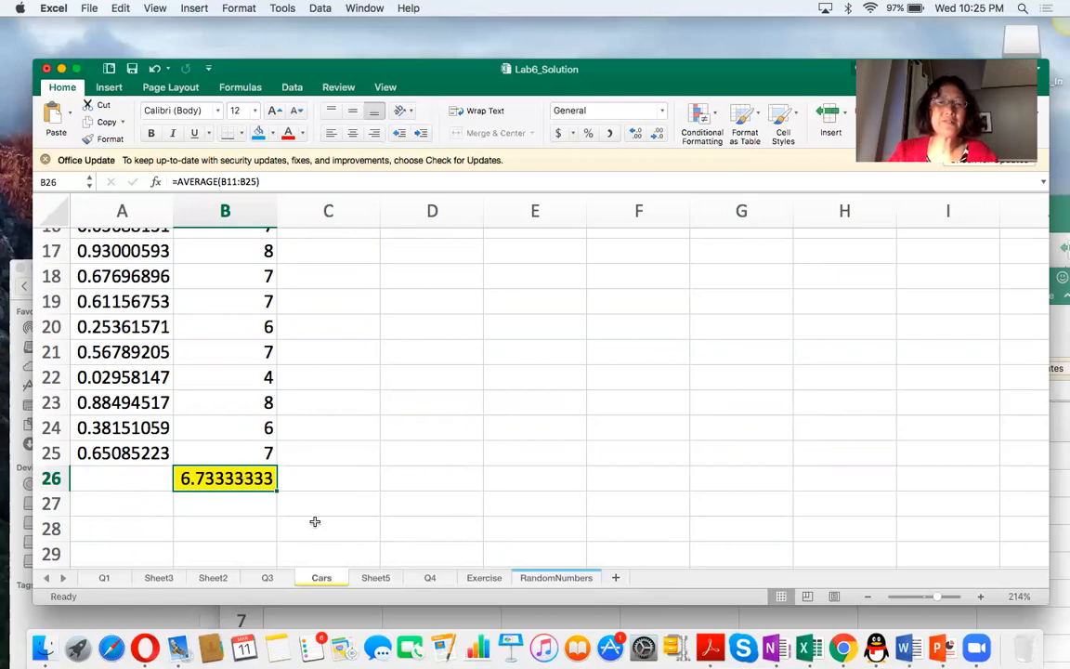
Look over the RandomNumbers sheet back to column A, and return to the arrivals probability table on the Cars sheet.
click(537, 577)
scroll(500, 425, up, 4)
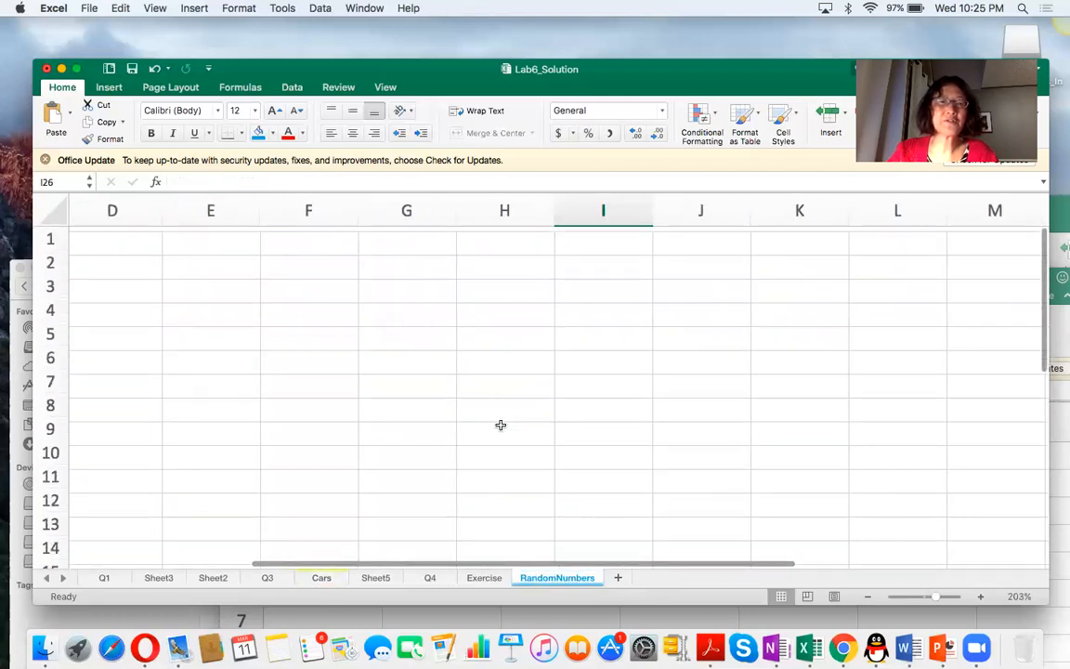
scroll(500, 425, left, 1)
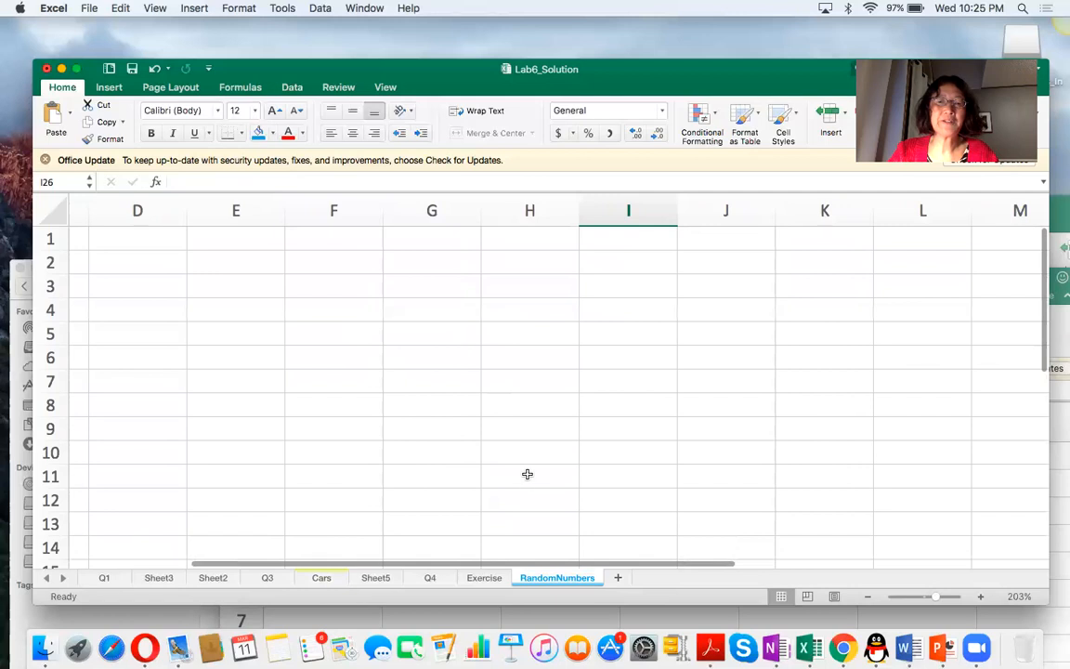
scroll(527, 483, left, 3)
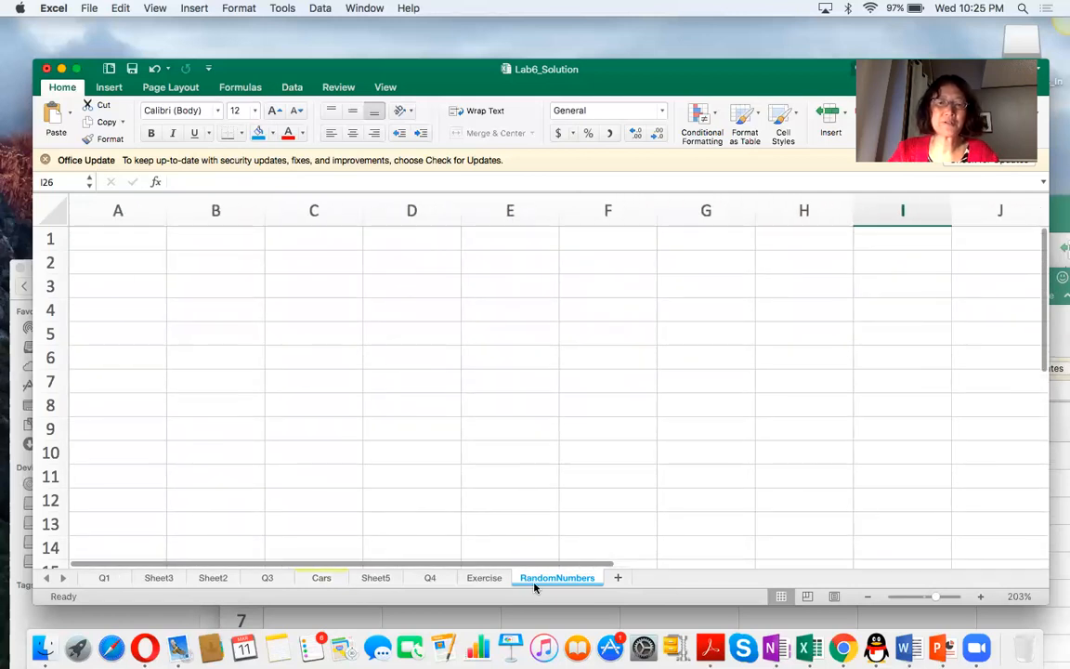
click(325, 578)
scroll(356, 483, up, 5)
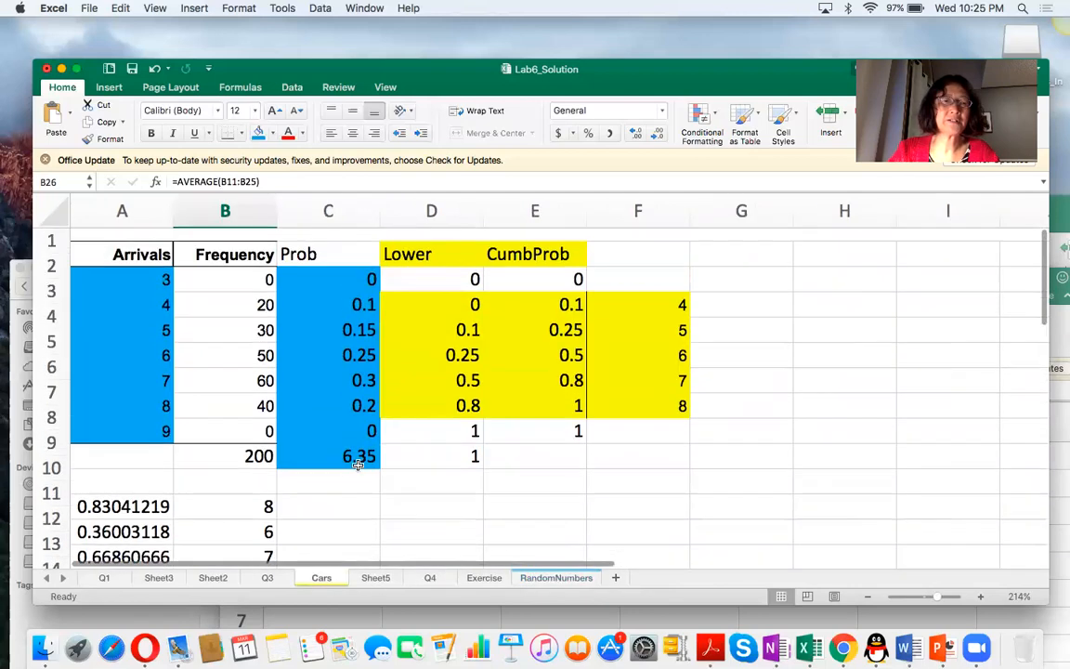